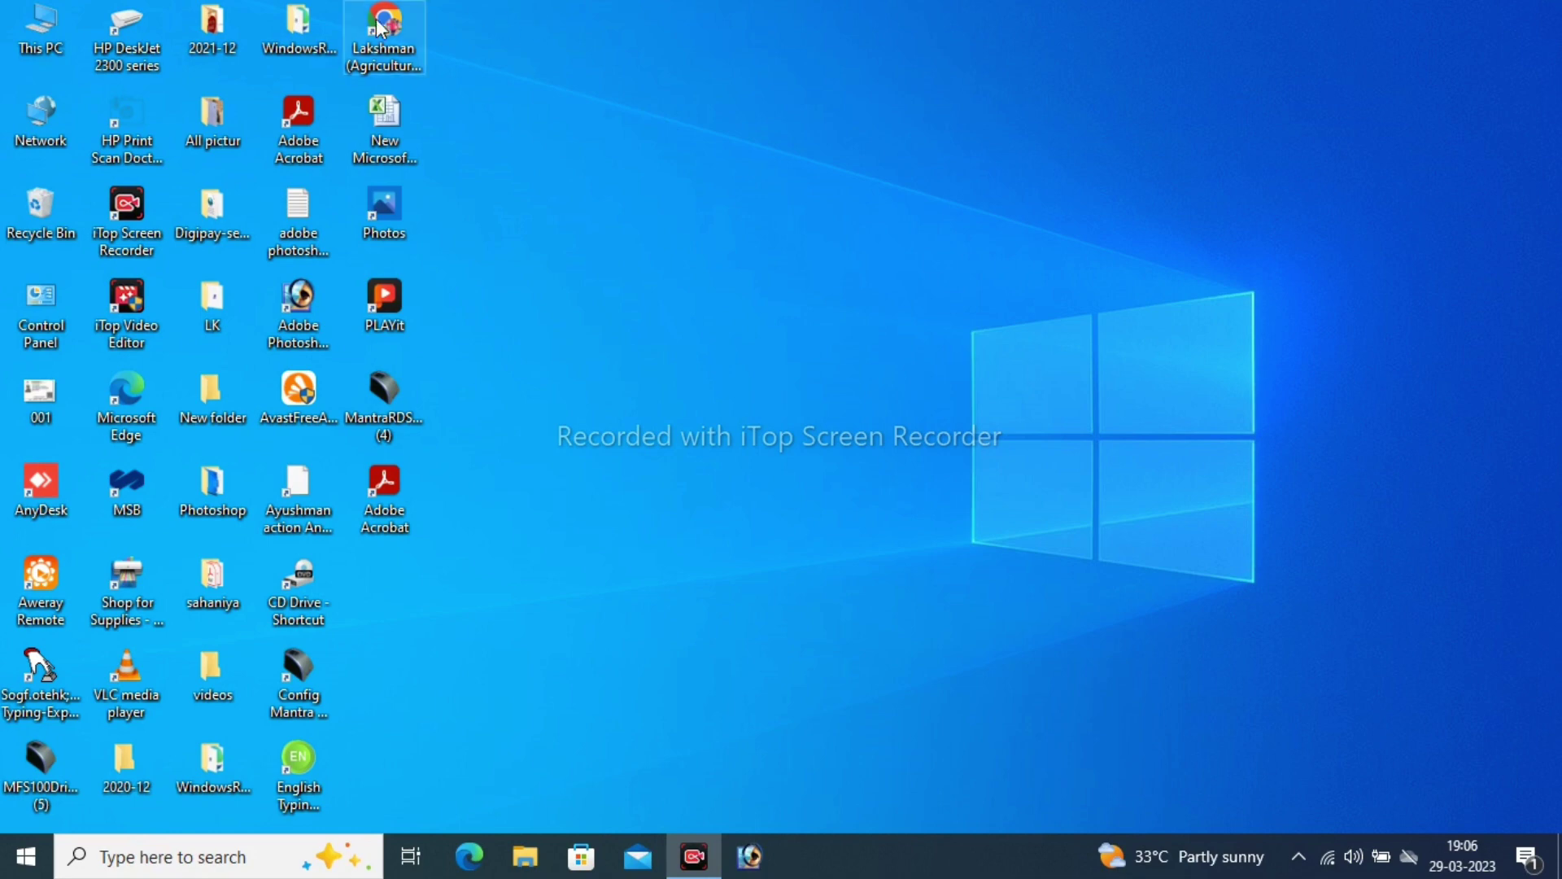
# Launch Chrome, search 'union bank of india account opening' and open the Union Bank result
pyautogui.doubleClick(397, 30)
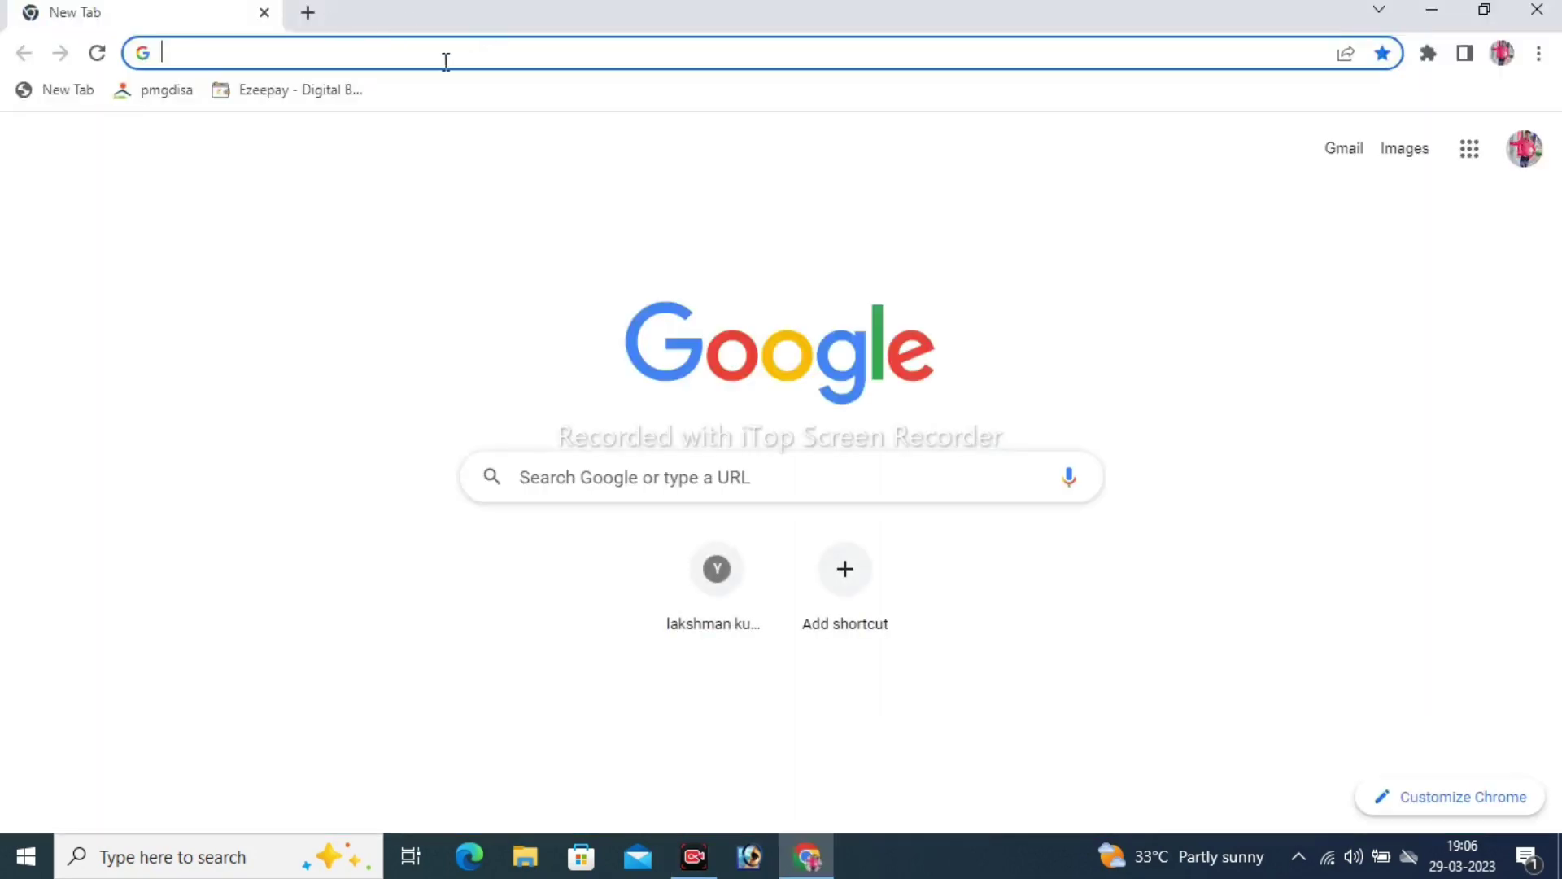
pyautogui.click(408, 51)
pyautogui.press('Down')
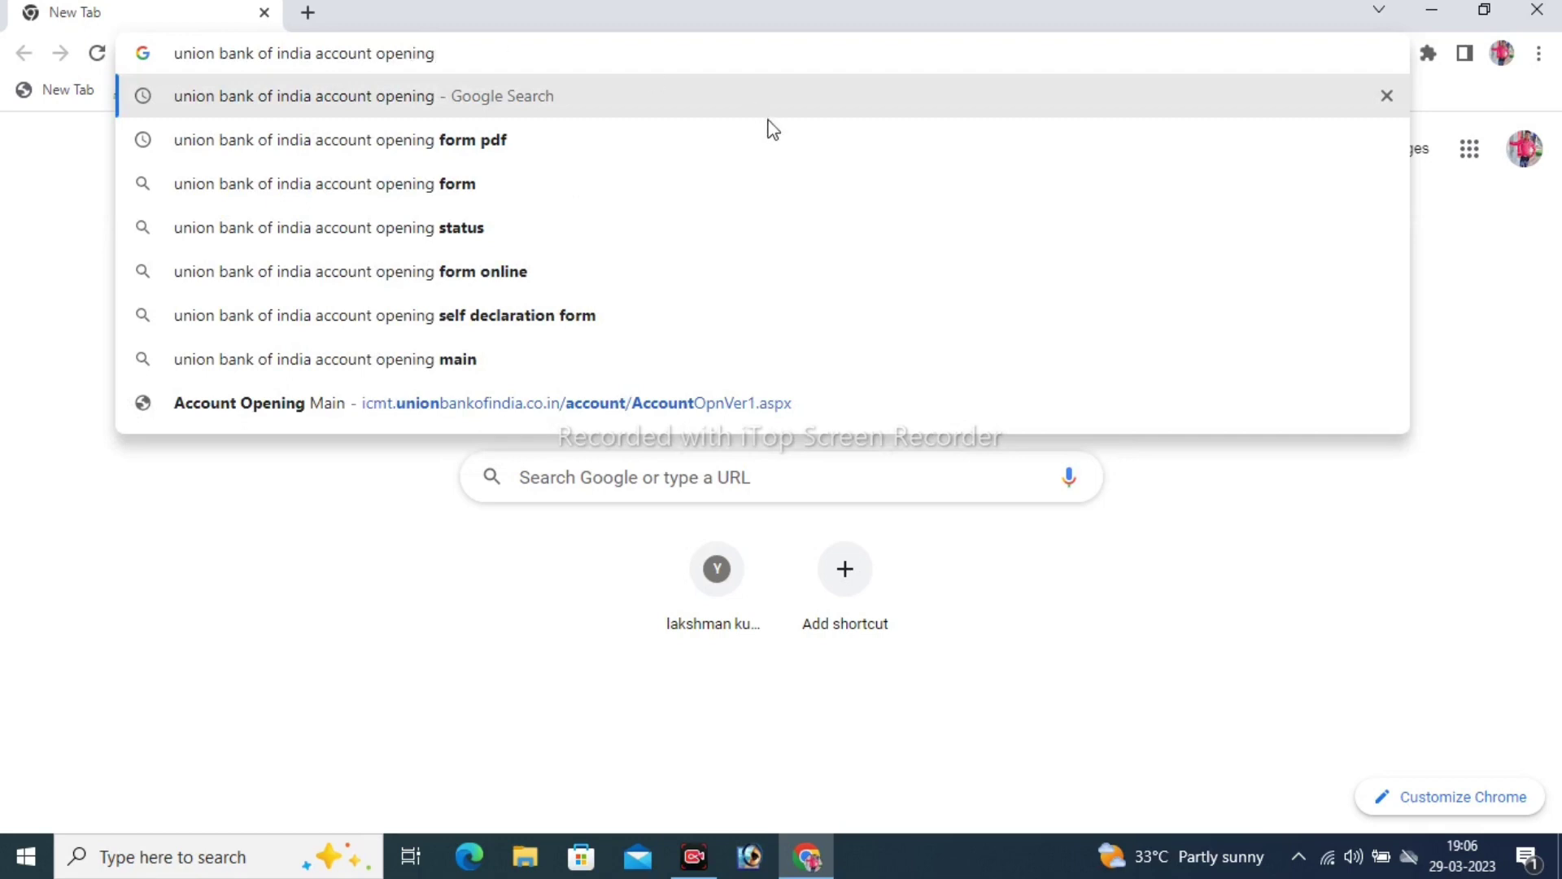
pyautogui.moveTo(480, 52); pyautogui.dragTo(175, 55)
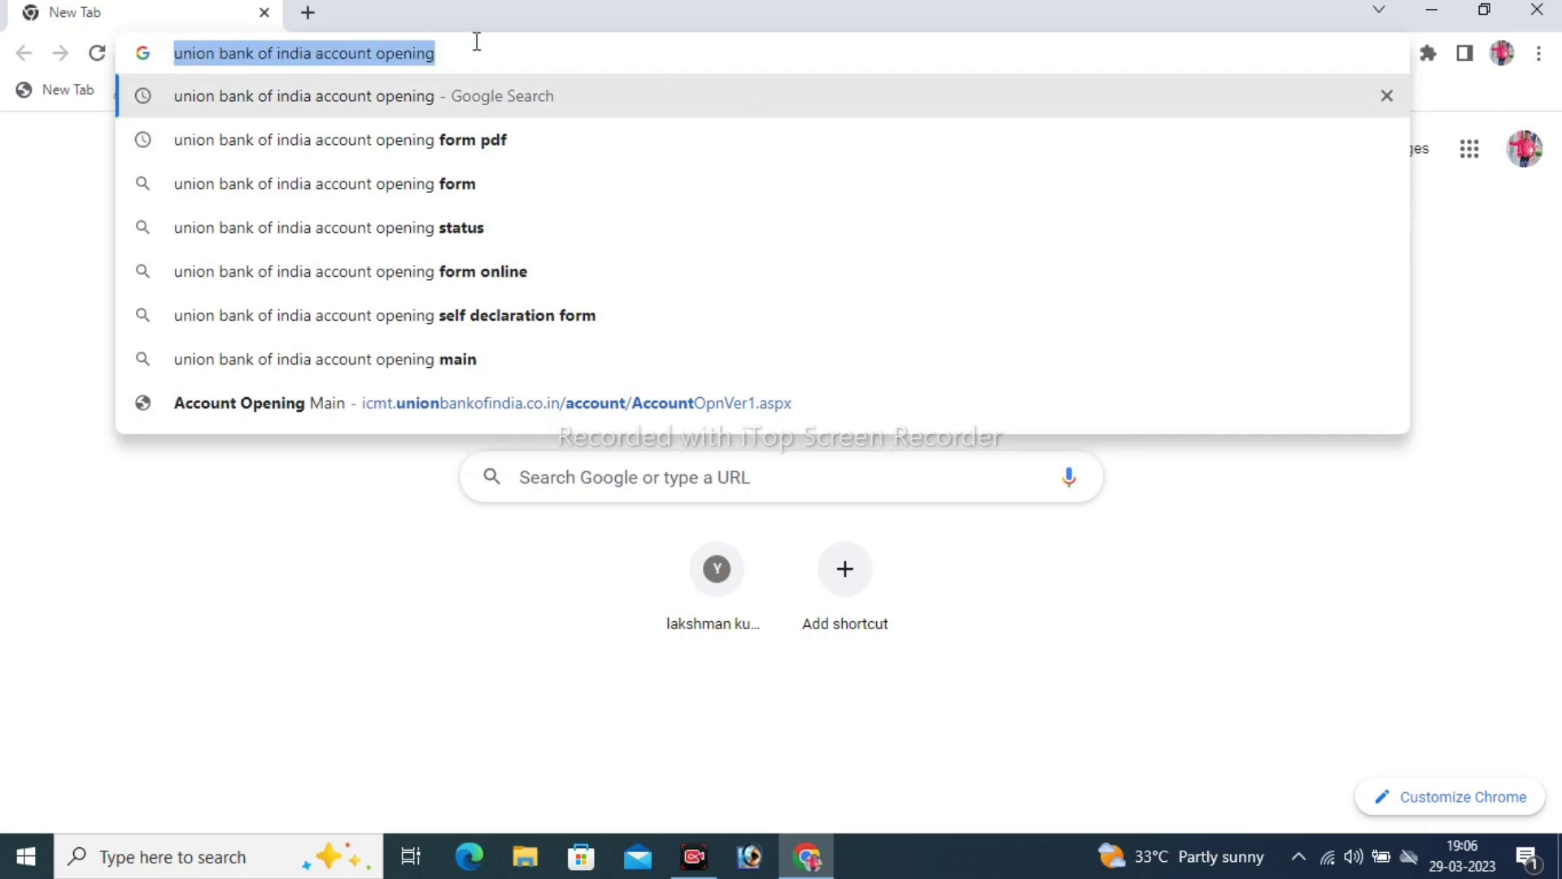
pyautogui.press('Return')
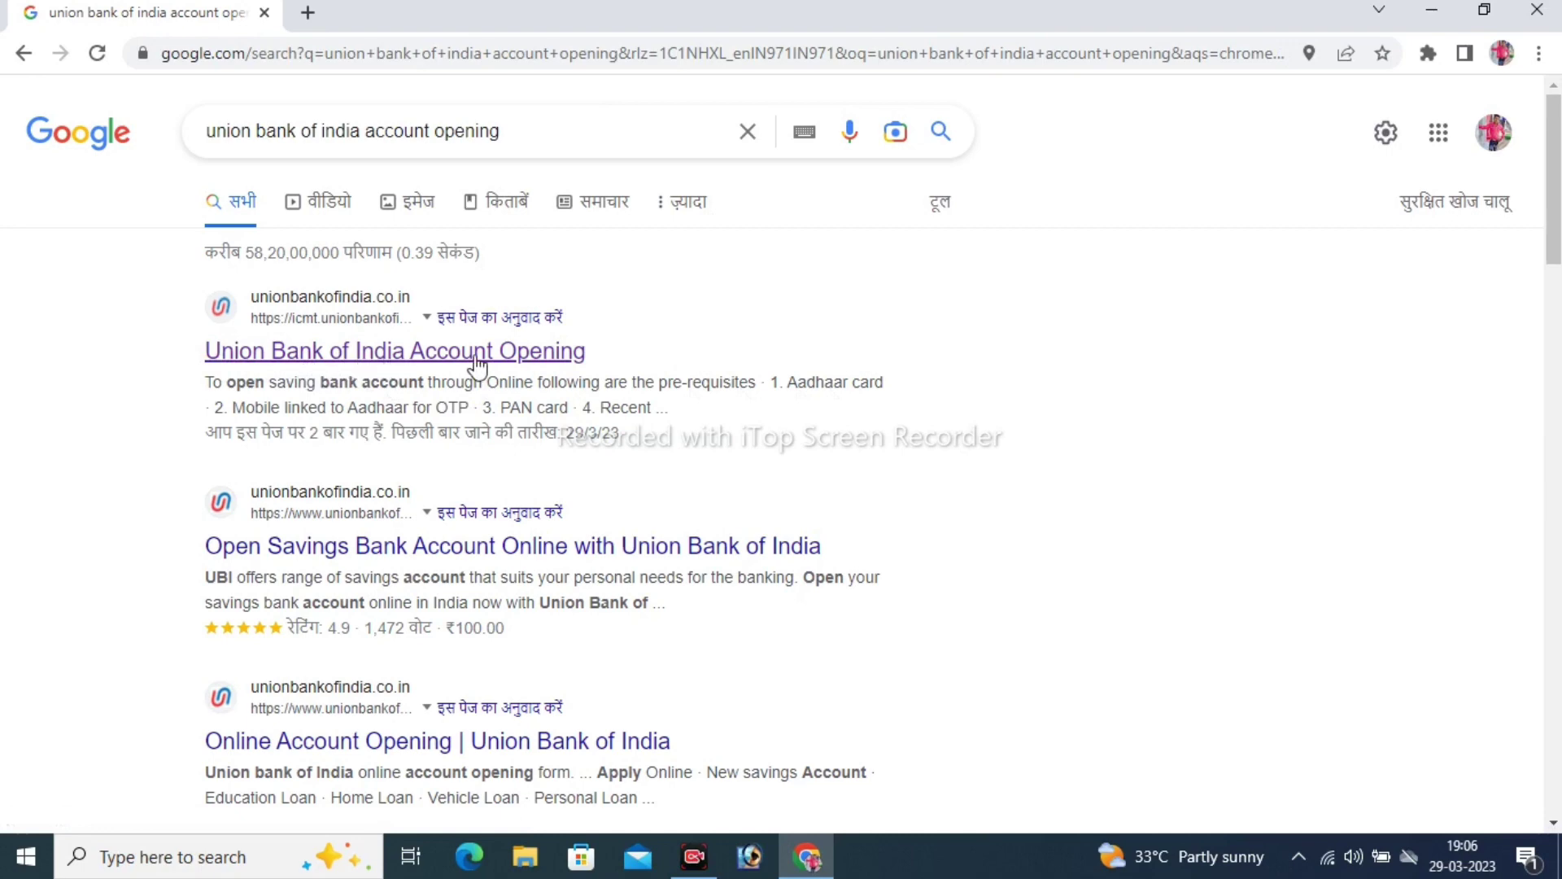
pyautogui.click(421, 348)
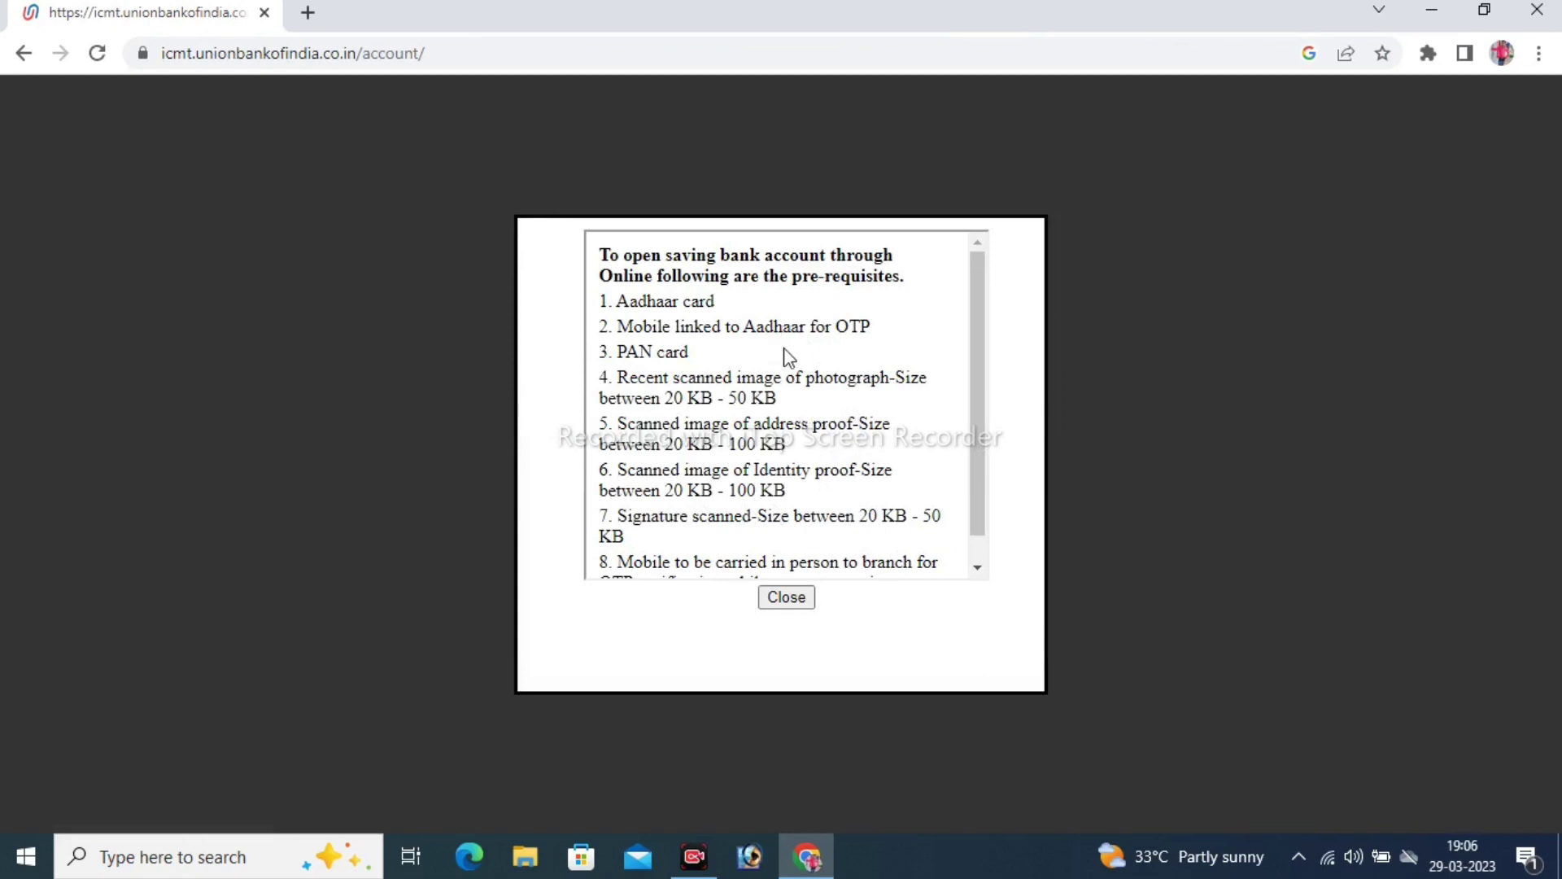
# Dismiss the pre-requisites notice and enter the applicant's Aadhaar number
pyautogui.click(791, 600)
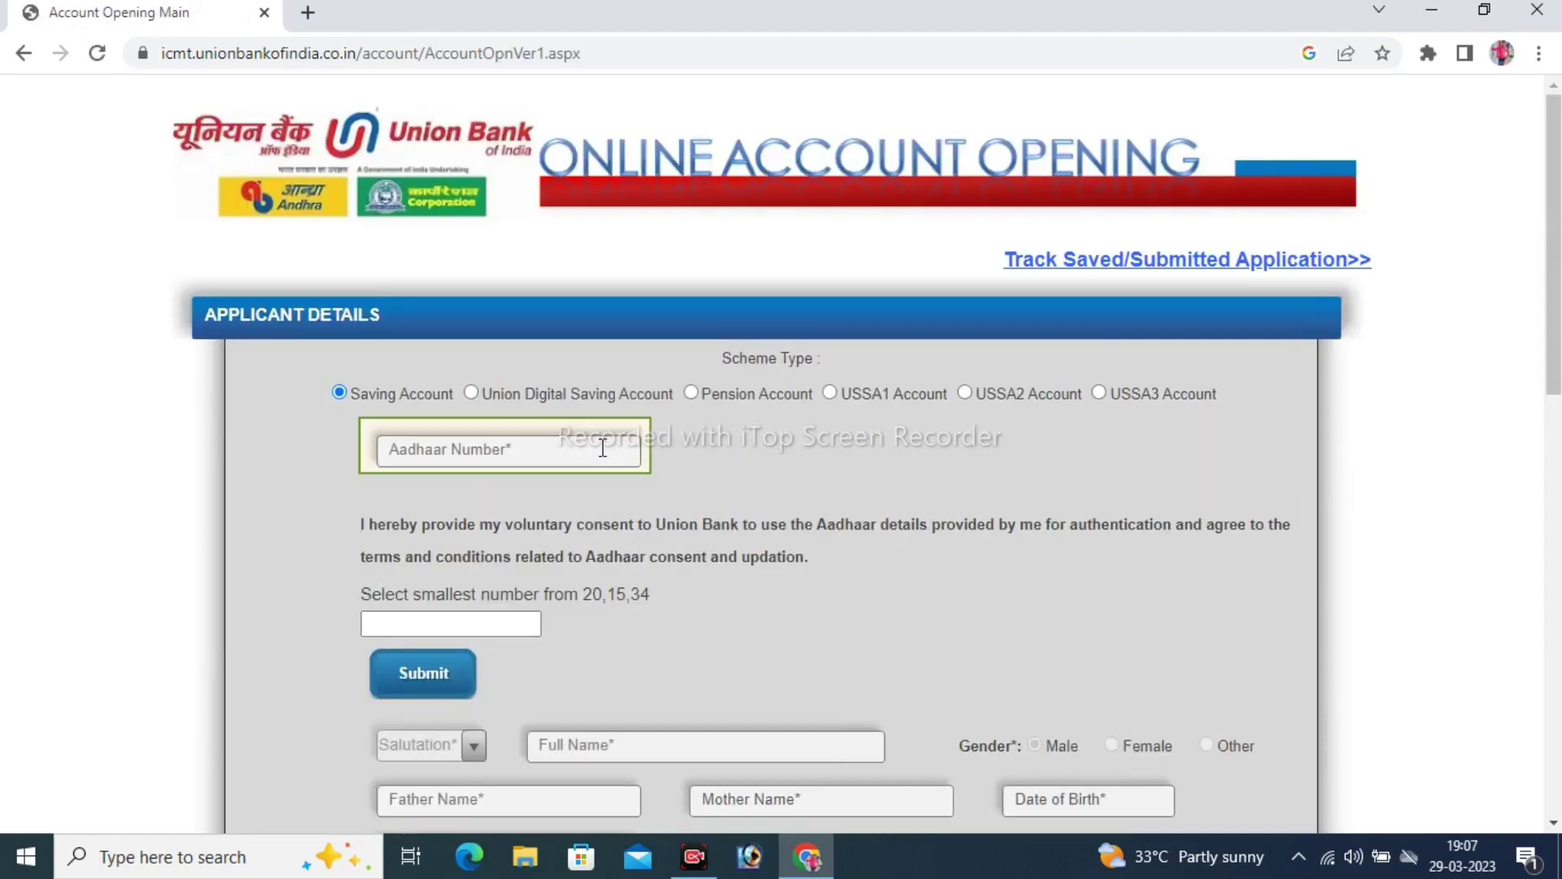
pyautogui.scroll(-4, 651, 500)
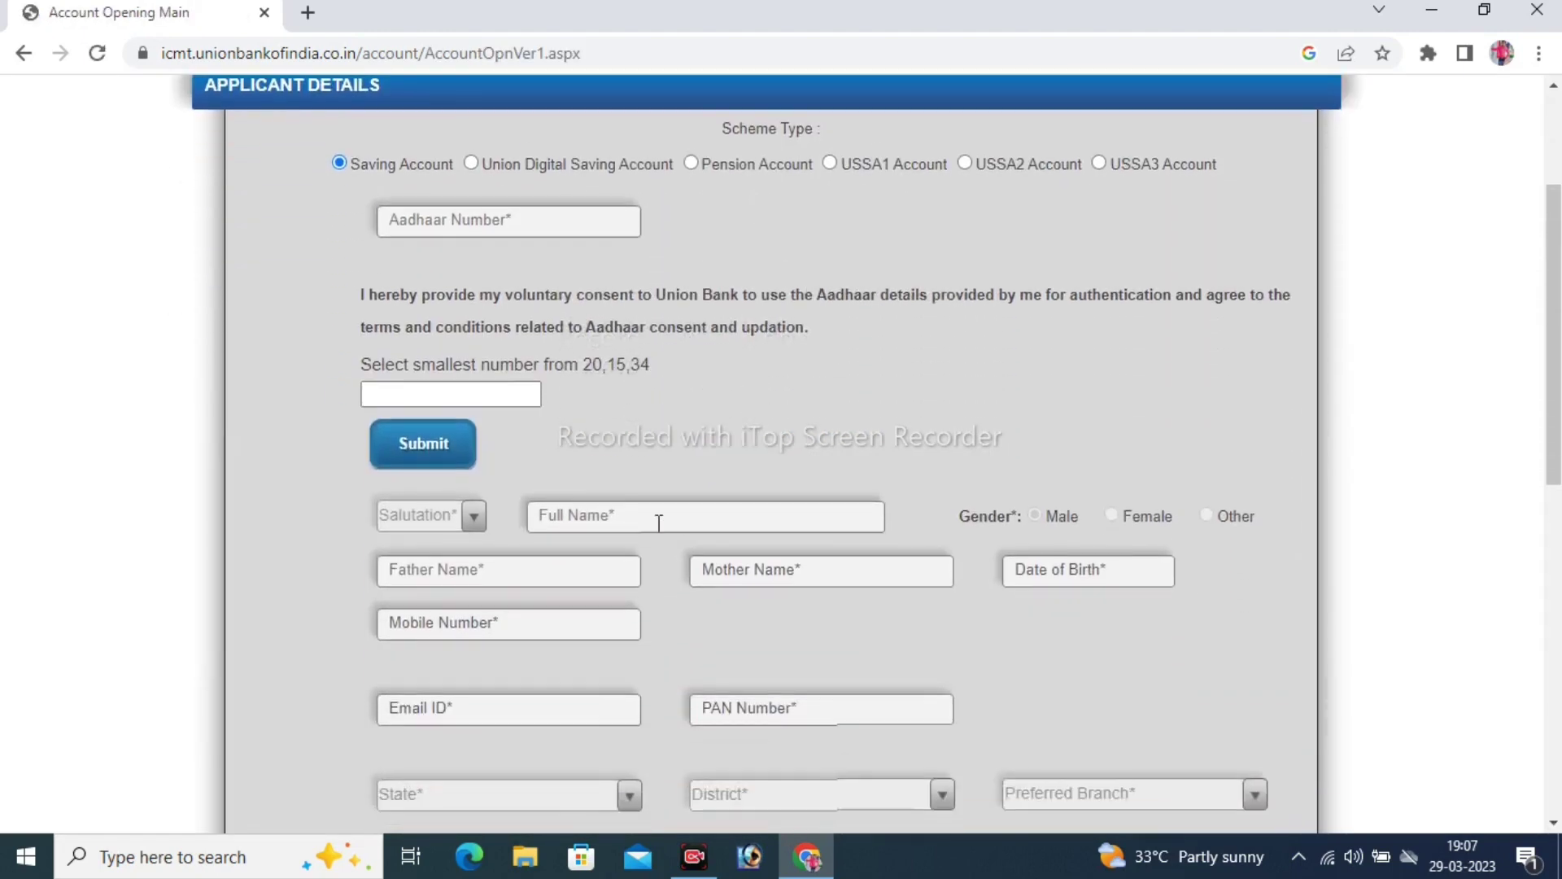
pyautogui.scroll(2, 656, 521)
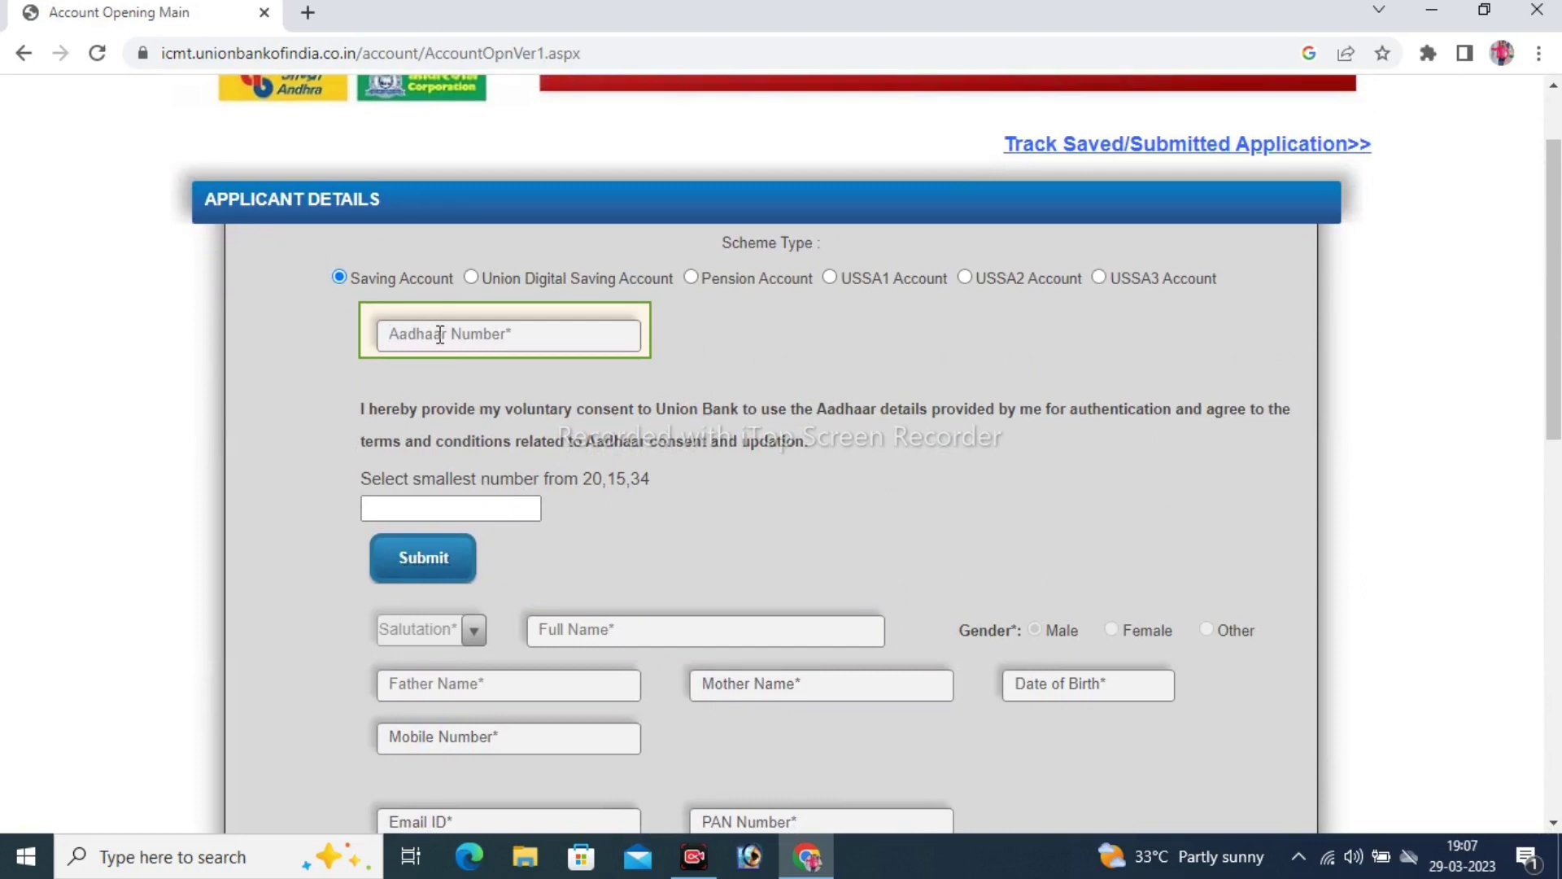
pyautogui.click(440, 329)
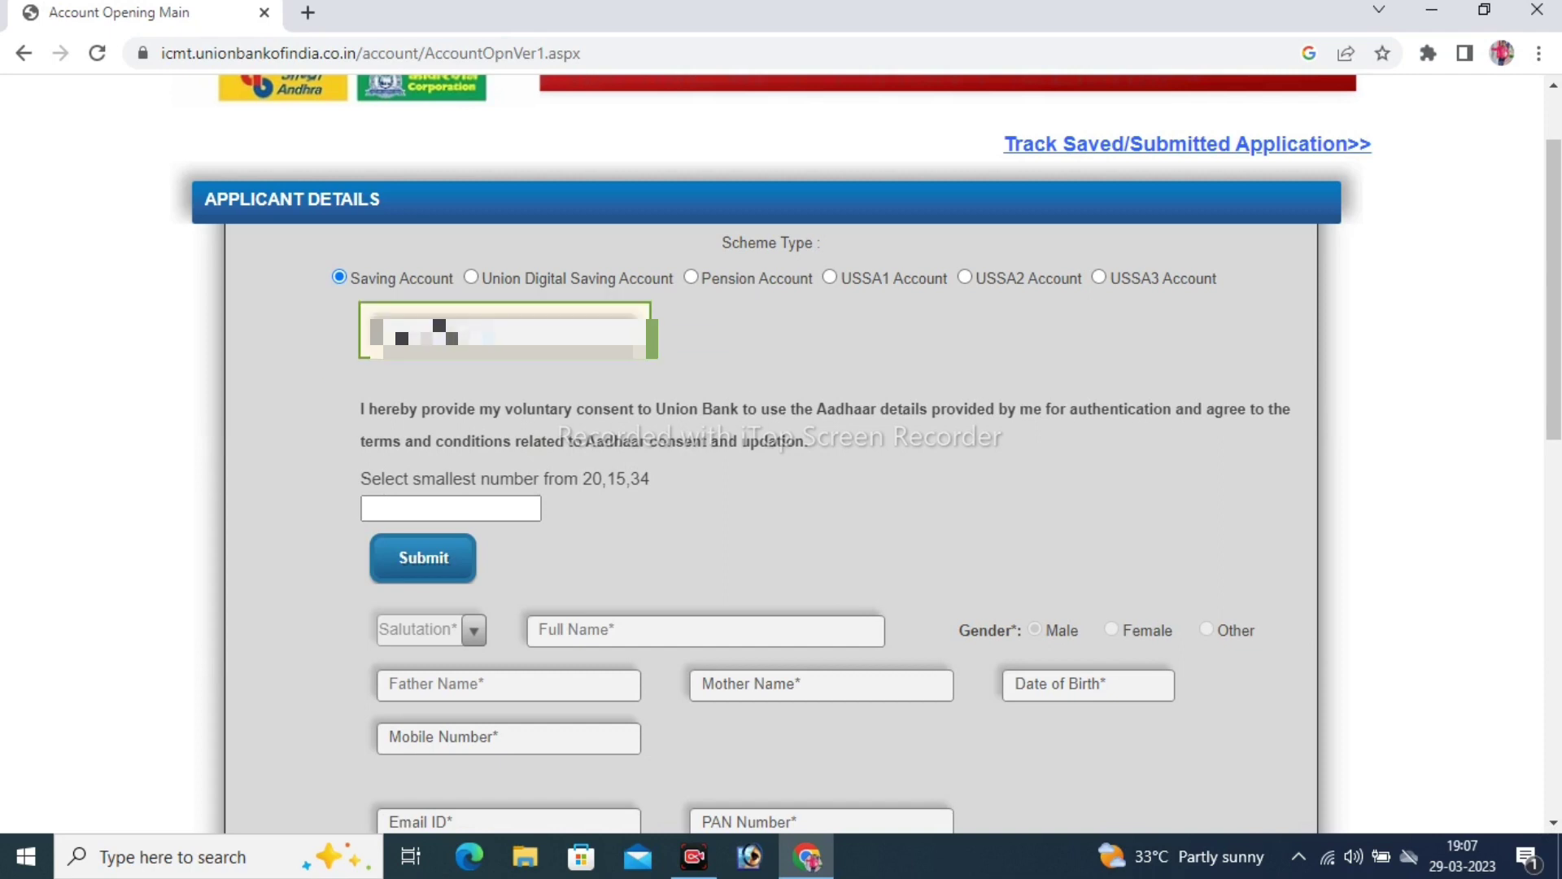
# Answer the smallest-number question with 15 and submit to request the Aadhaar OTP
pyautogui.click(506, 509)
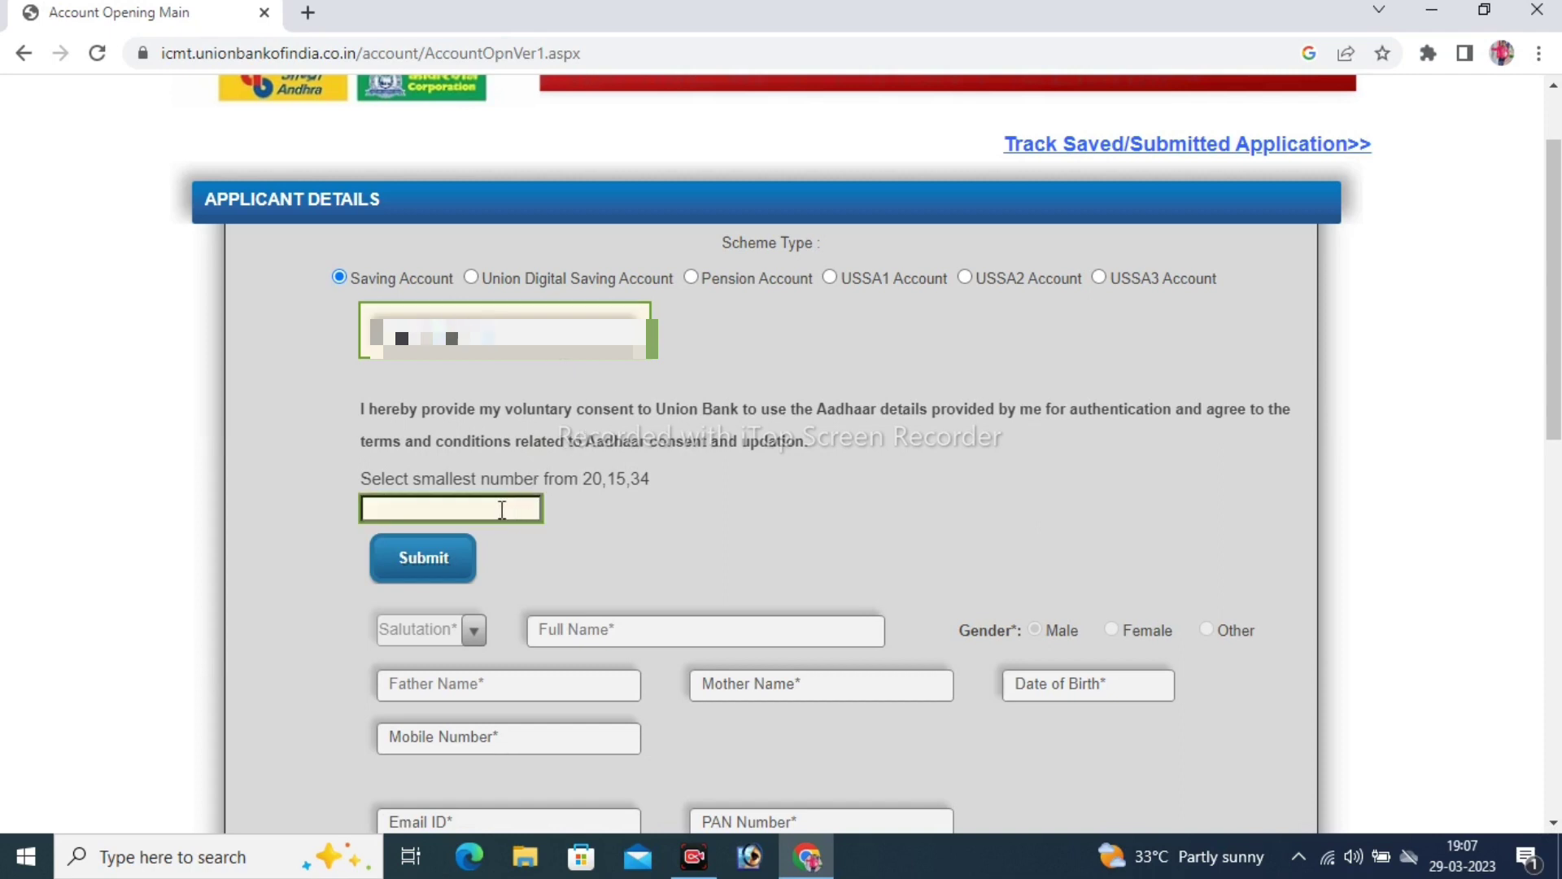
pyautogui.moveTo(361, 481); pyautogui.dragTo(391, 482)
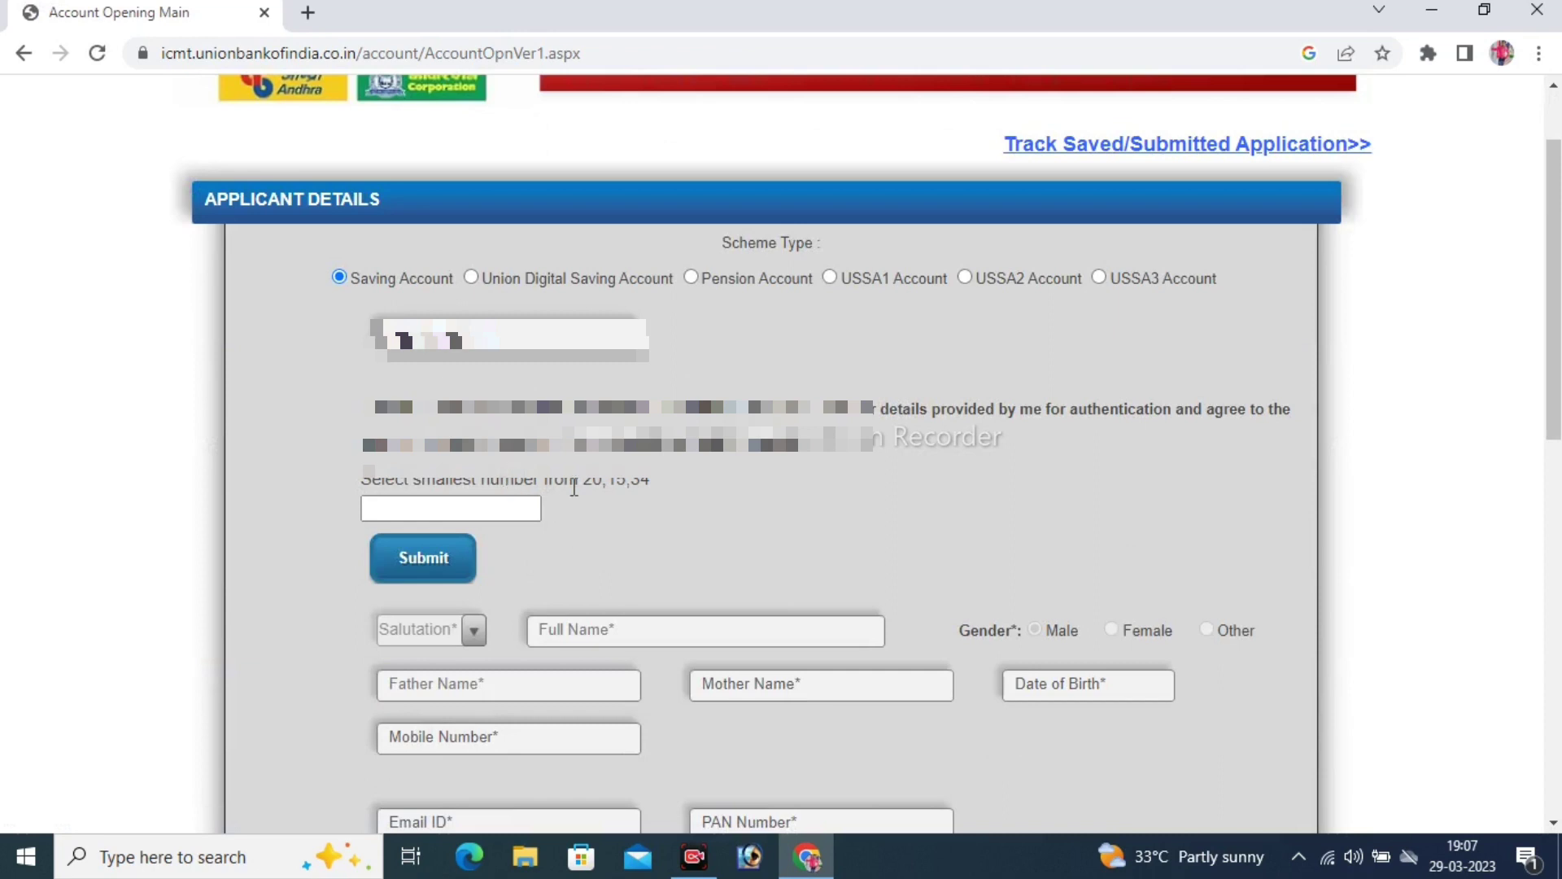
pyautogui.moveTo(315, 481); pyautogui.dragTo(637, 485)
pyautogui.click(652, 498)
pyautogui.click(485, 513)
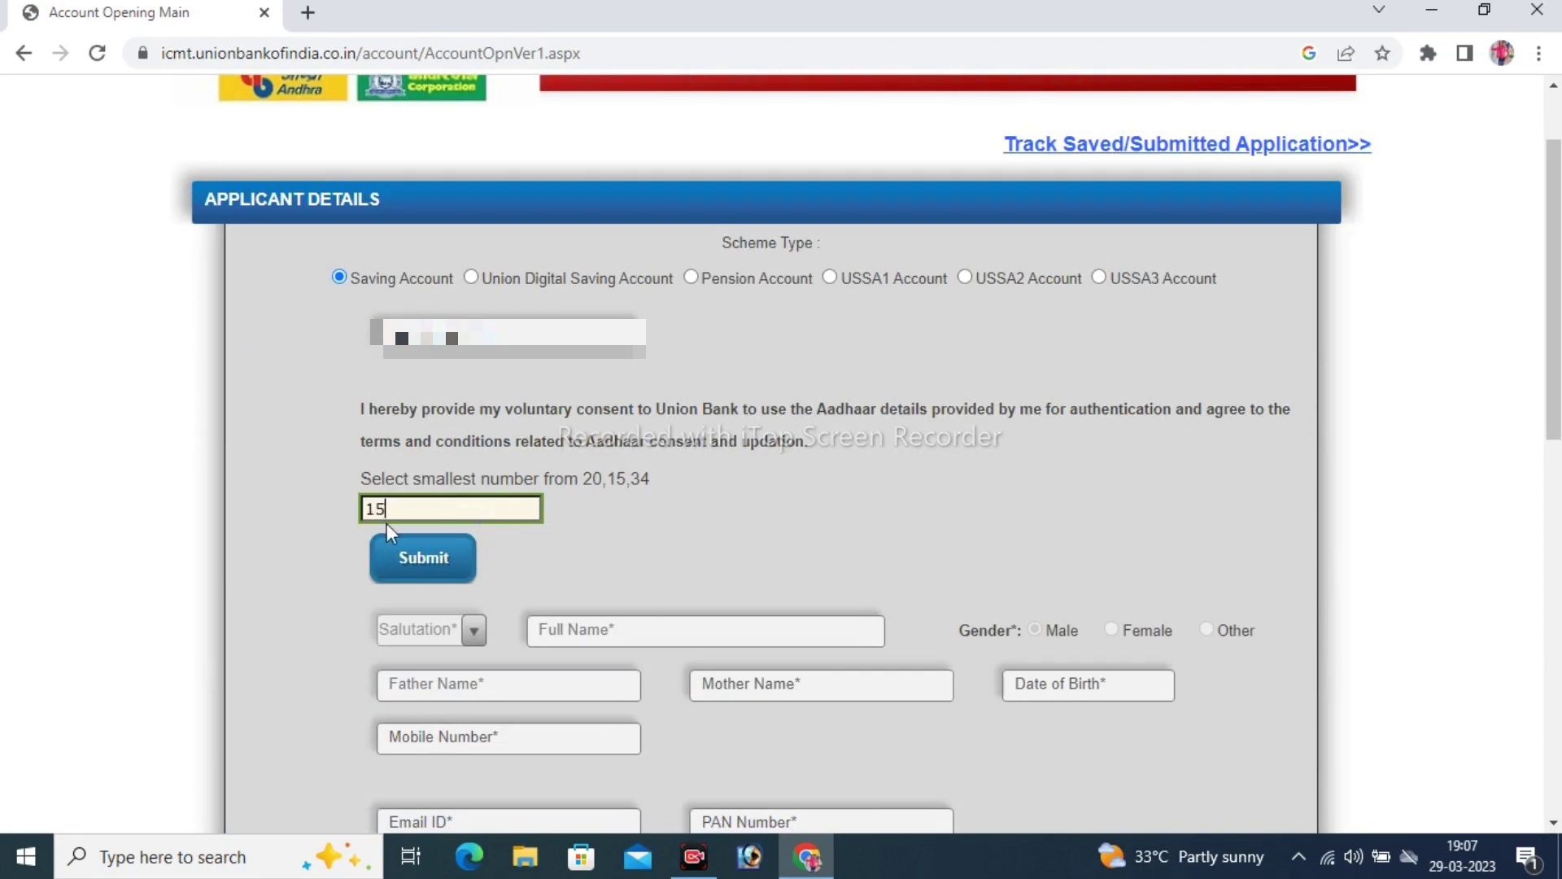
pyautogui.click(415, 559)
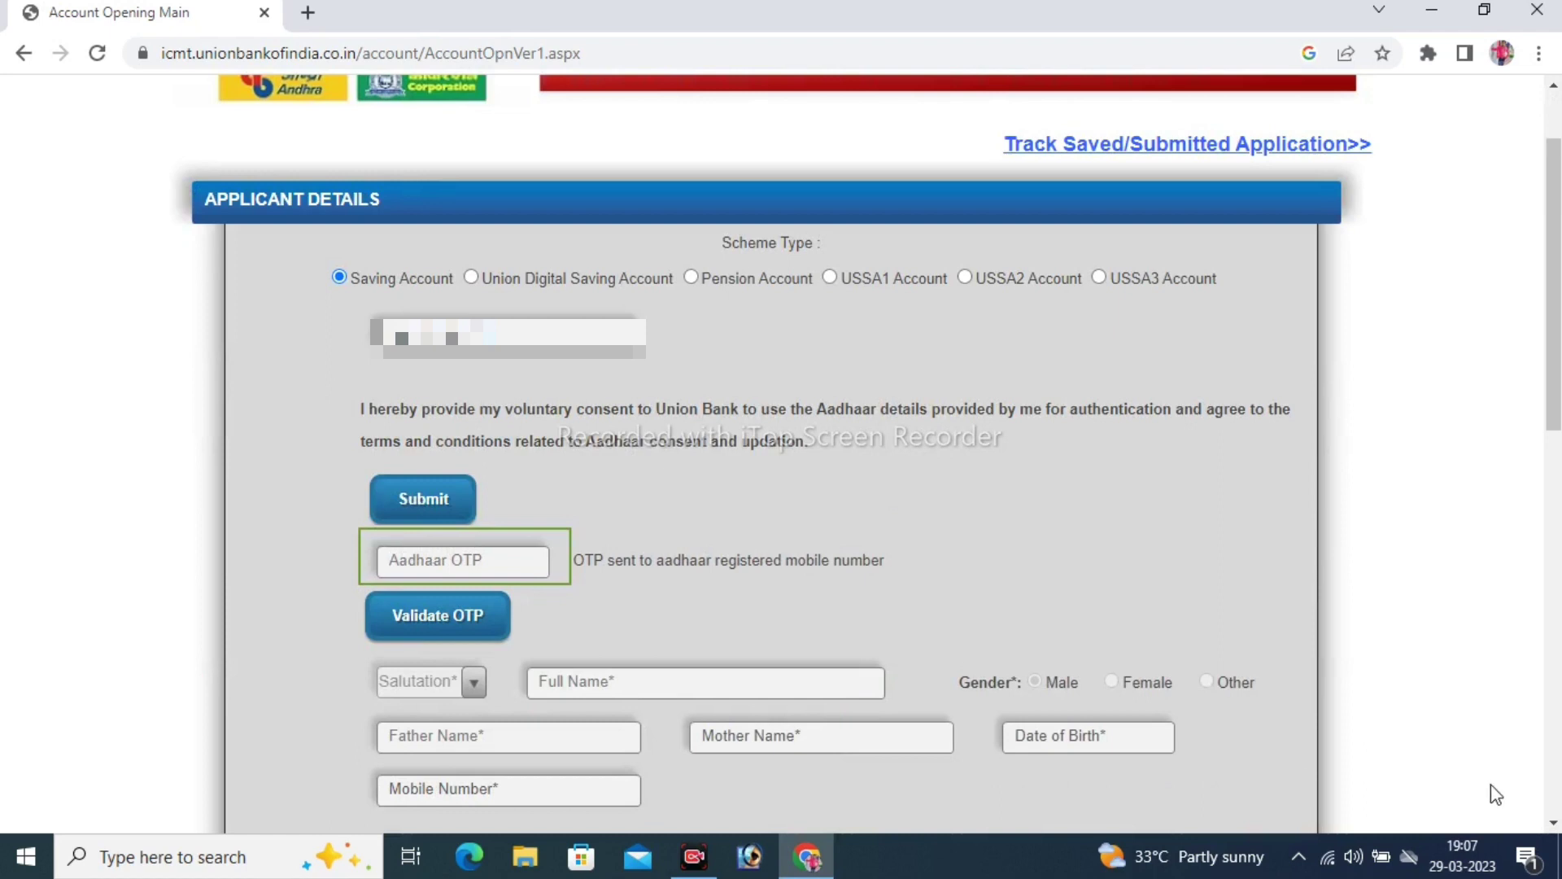
# Paste the Aadhaar OTP and validate it so the applicant details load
pyautogui.hotkey('ctrl', 'v')
pyautogui.click(471, 623)
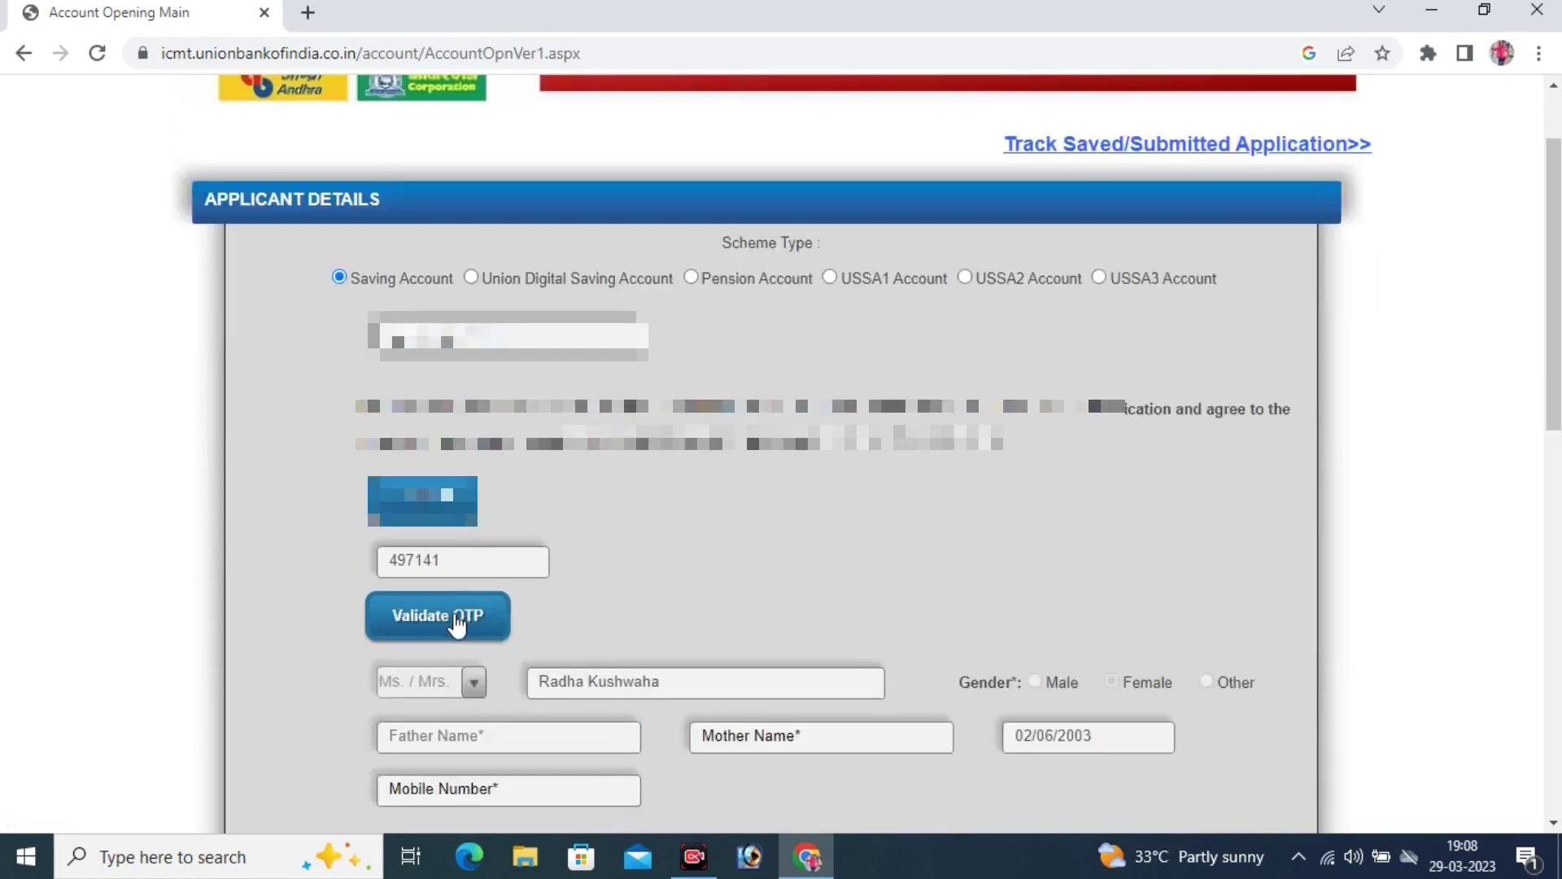
pyautogui.scroll(-6, 716, 637)
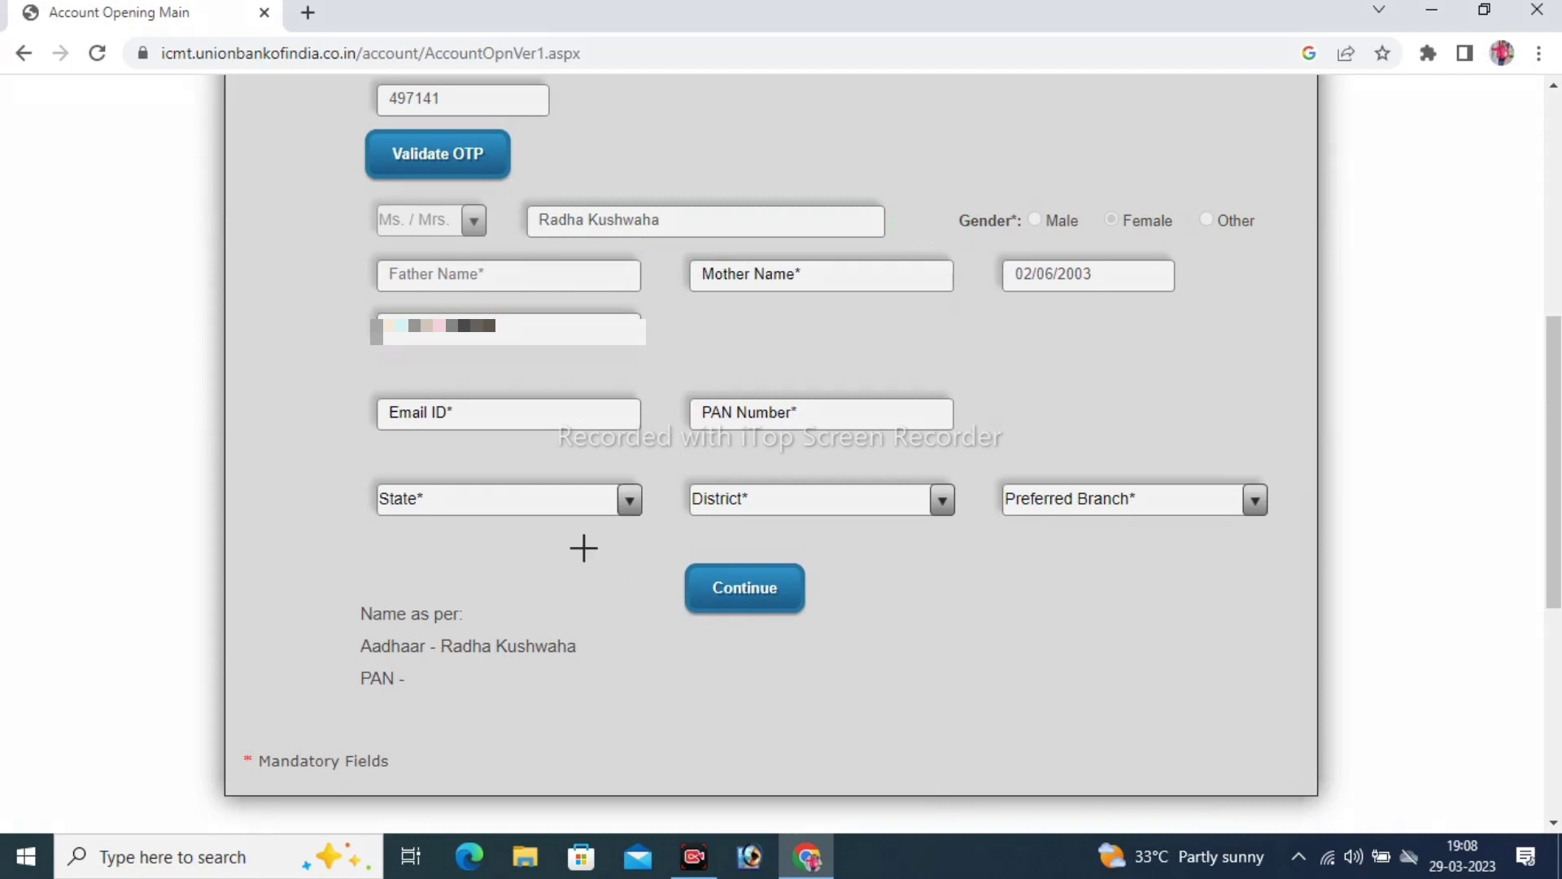
# Point out the Father Name, date of birth, Mobile Number, Email ID and State fields
pyautogui.moveTo(347, 255)
pyautogui.mouseDown()
pyautogui.moveTo(548, 296)
pyautogui.moveTo(987, 295)
pyautogui.mouseUp()
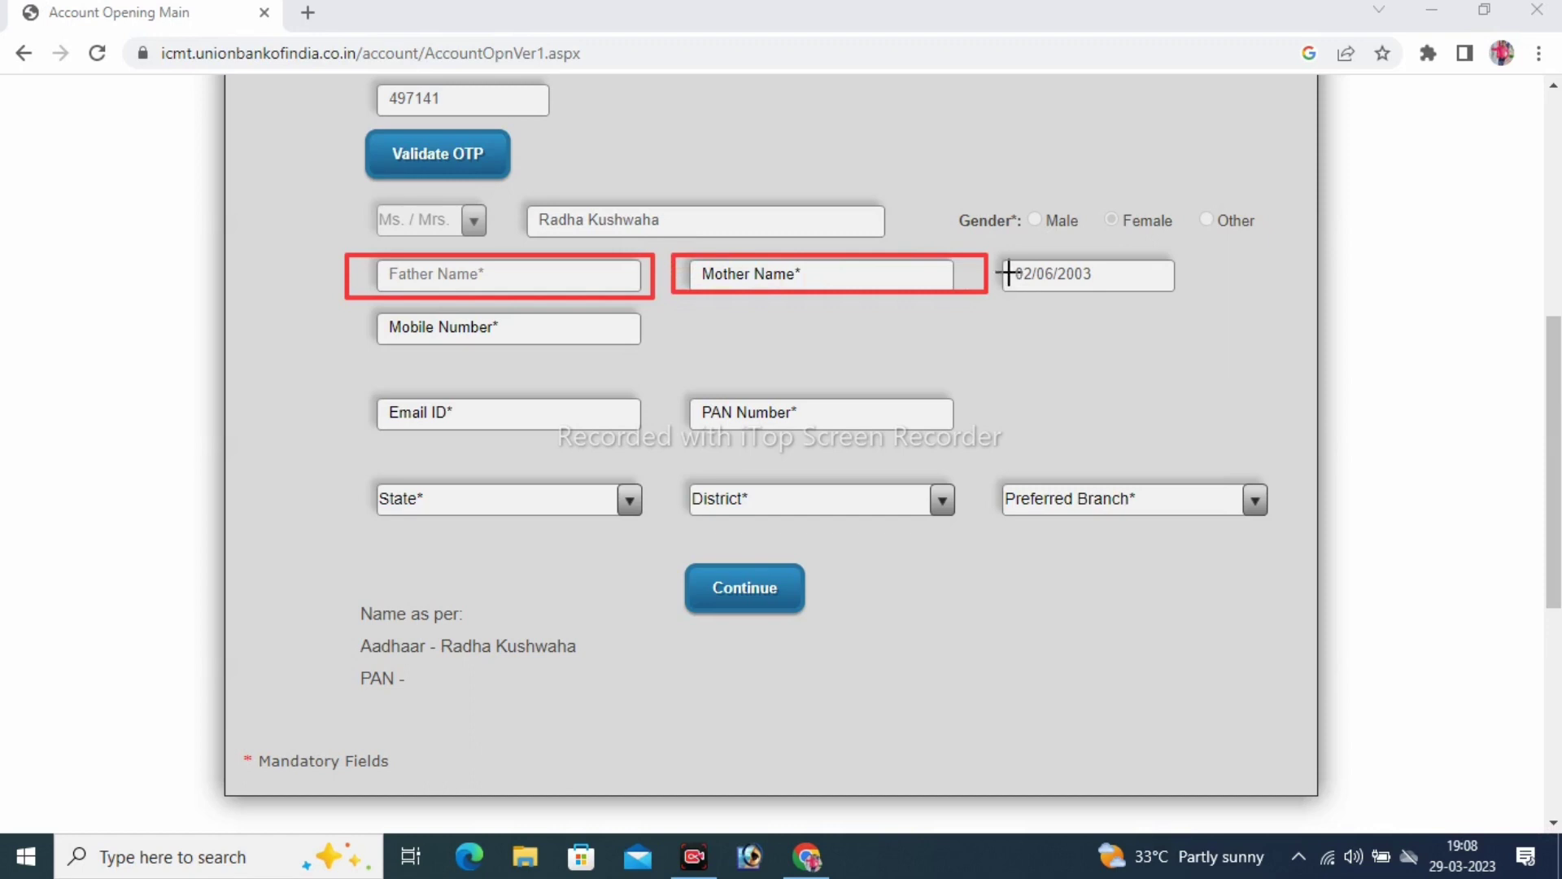
pyautogui.moveTo(998, 259); pyautogui.dragTo(1190, 295)
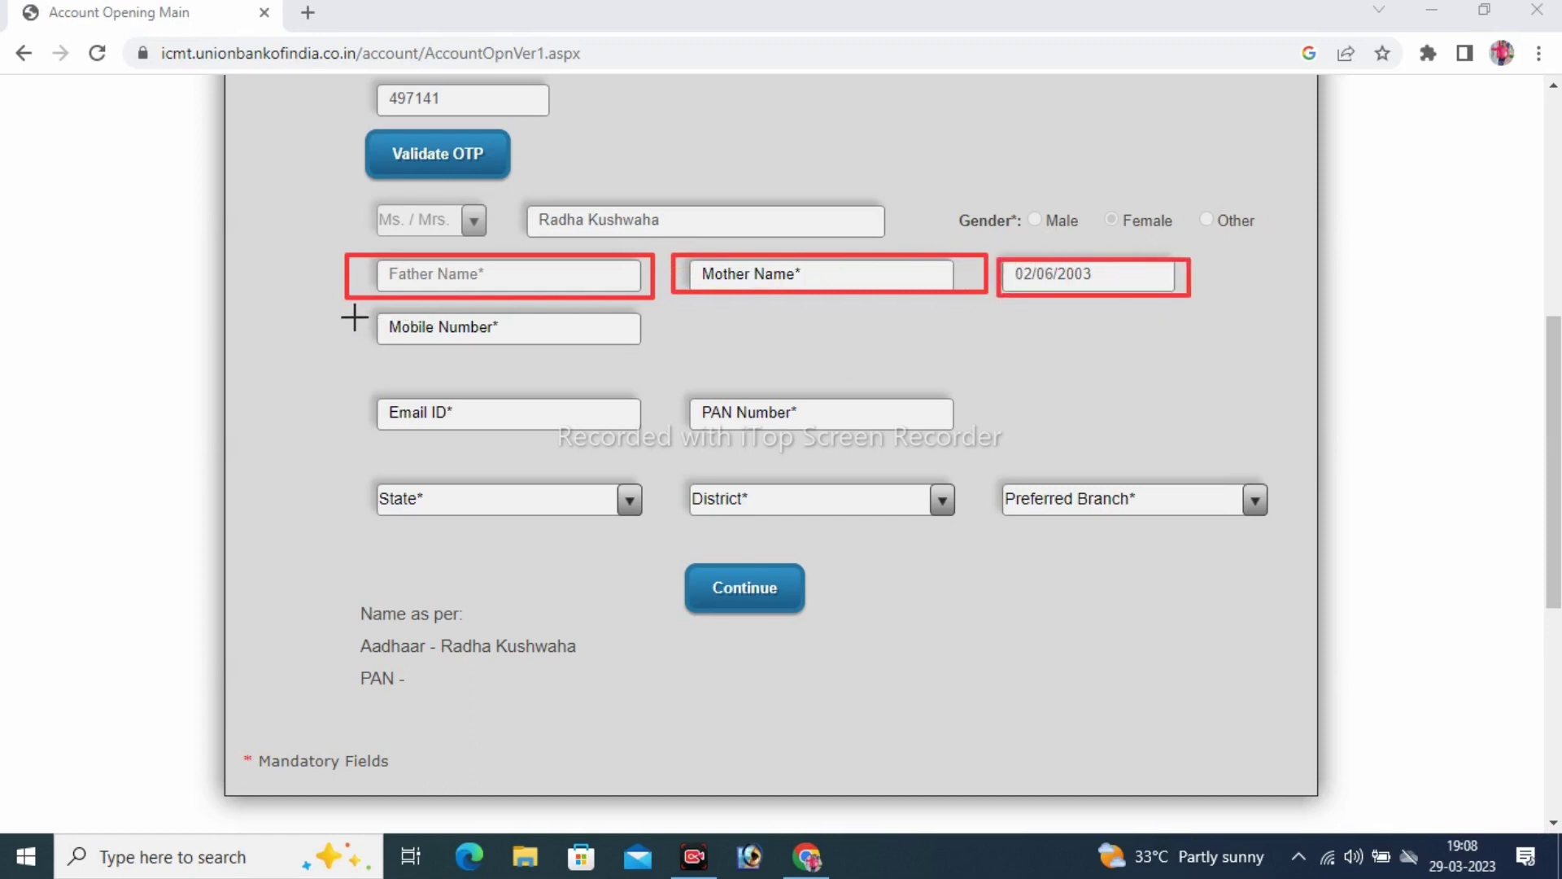
pyautogui.moveTo(353, 308); pyautogui.dragTo(668, 352)
pyautogui.moveTo(361, 392)
pyautogui.mouseDown()
pyautogui.moveTo(471, 429)
pyautogui.moveTo(631, 443)
pyautogui.moveTo(798, 426)
pyautogui.moveTo(956, 437)
pyautogui.mouseUp()
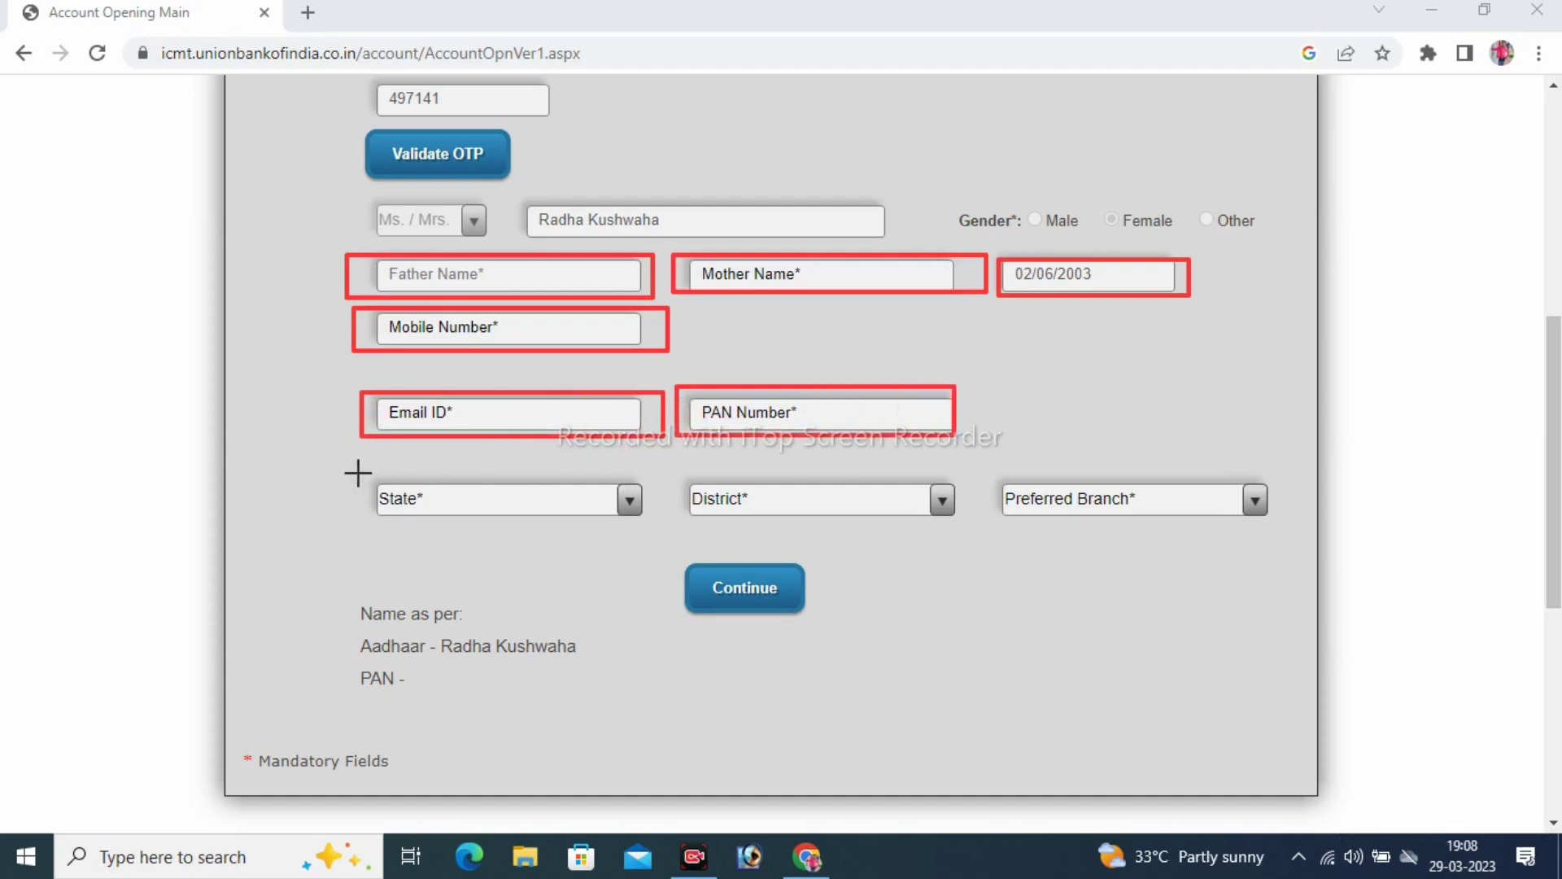
pyautogui.moveTo(356, 472)
pyautogui.mouseDown()
pyautogui.moveTo(558, 534)
pyautogui.moveTo(632, 516)
pyautogui.moveTo(1271, 519)
pyautogui.mouseUp()
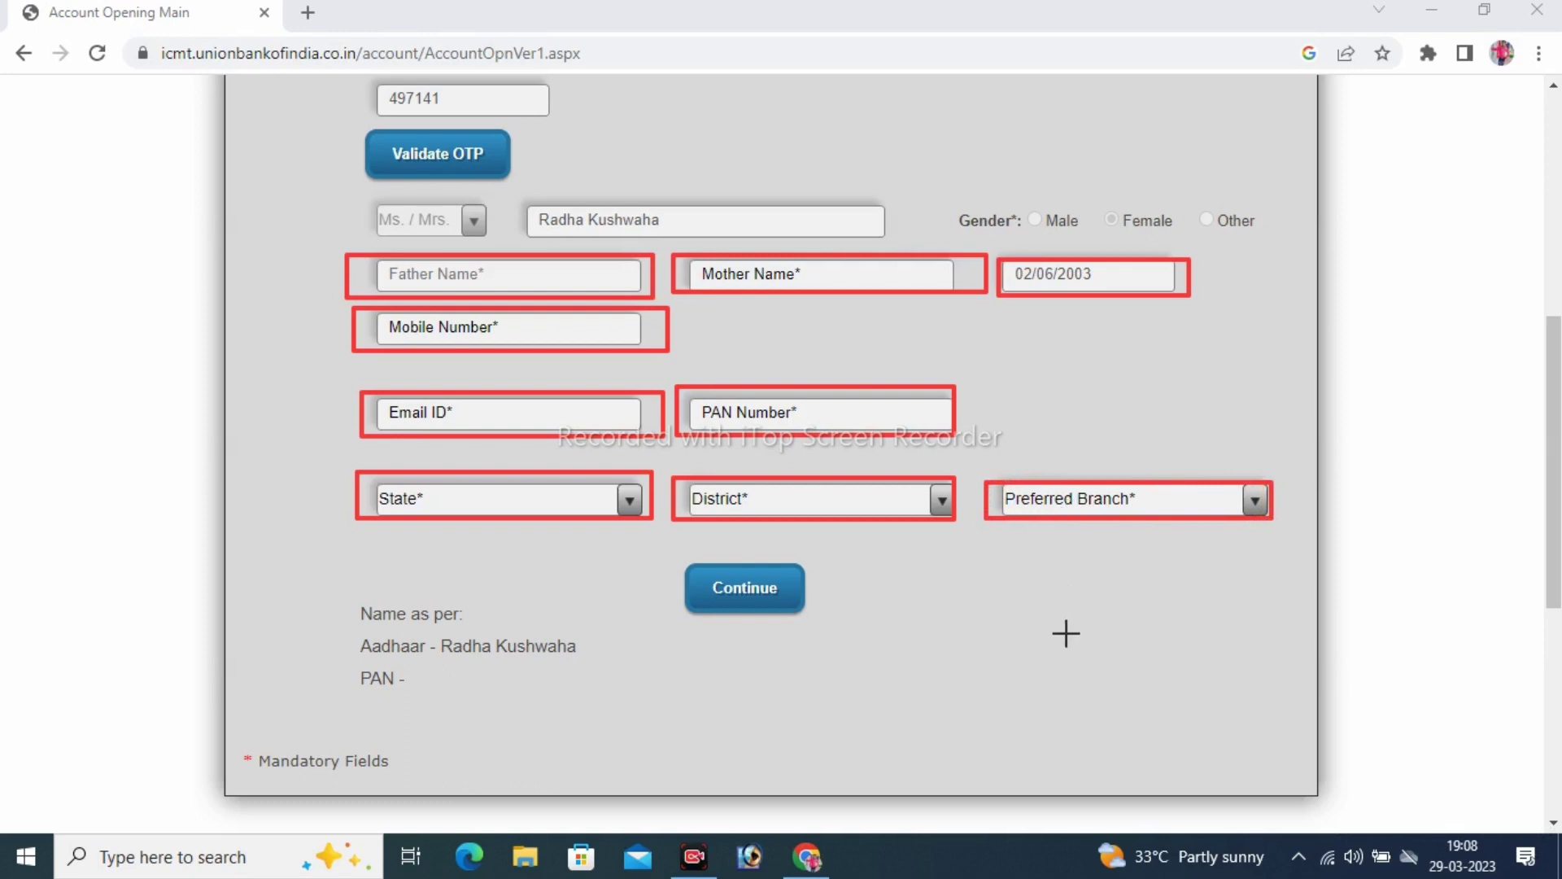
pyautogui.press('Escape')
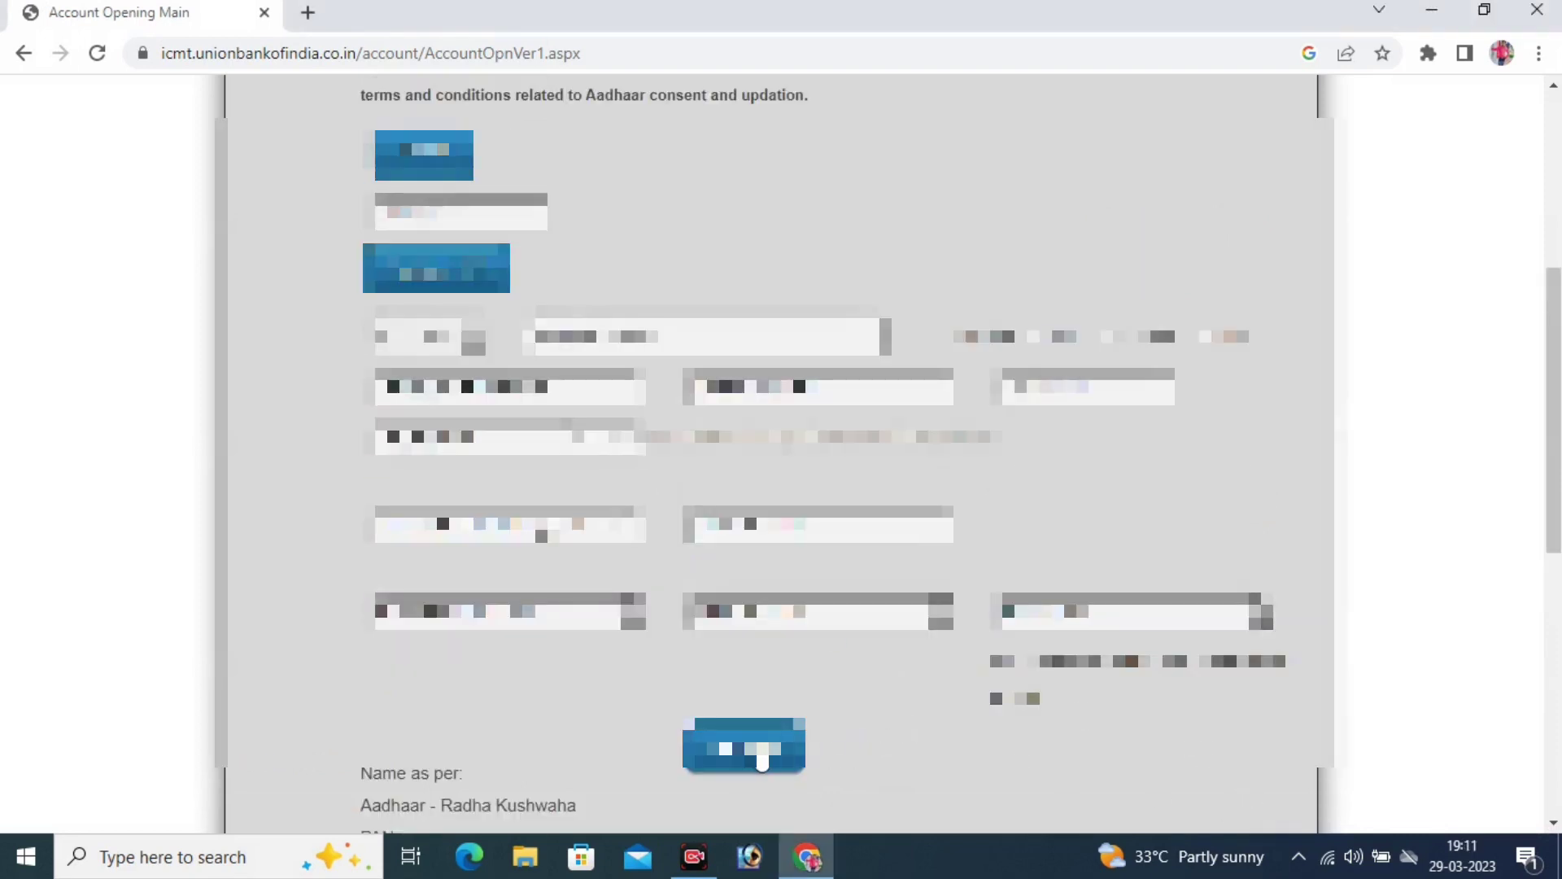
# Fill the Communication Address section by copying the permanent address into it
pyautogui.click(753, 753)
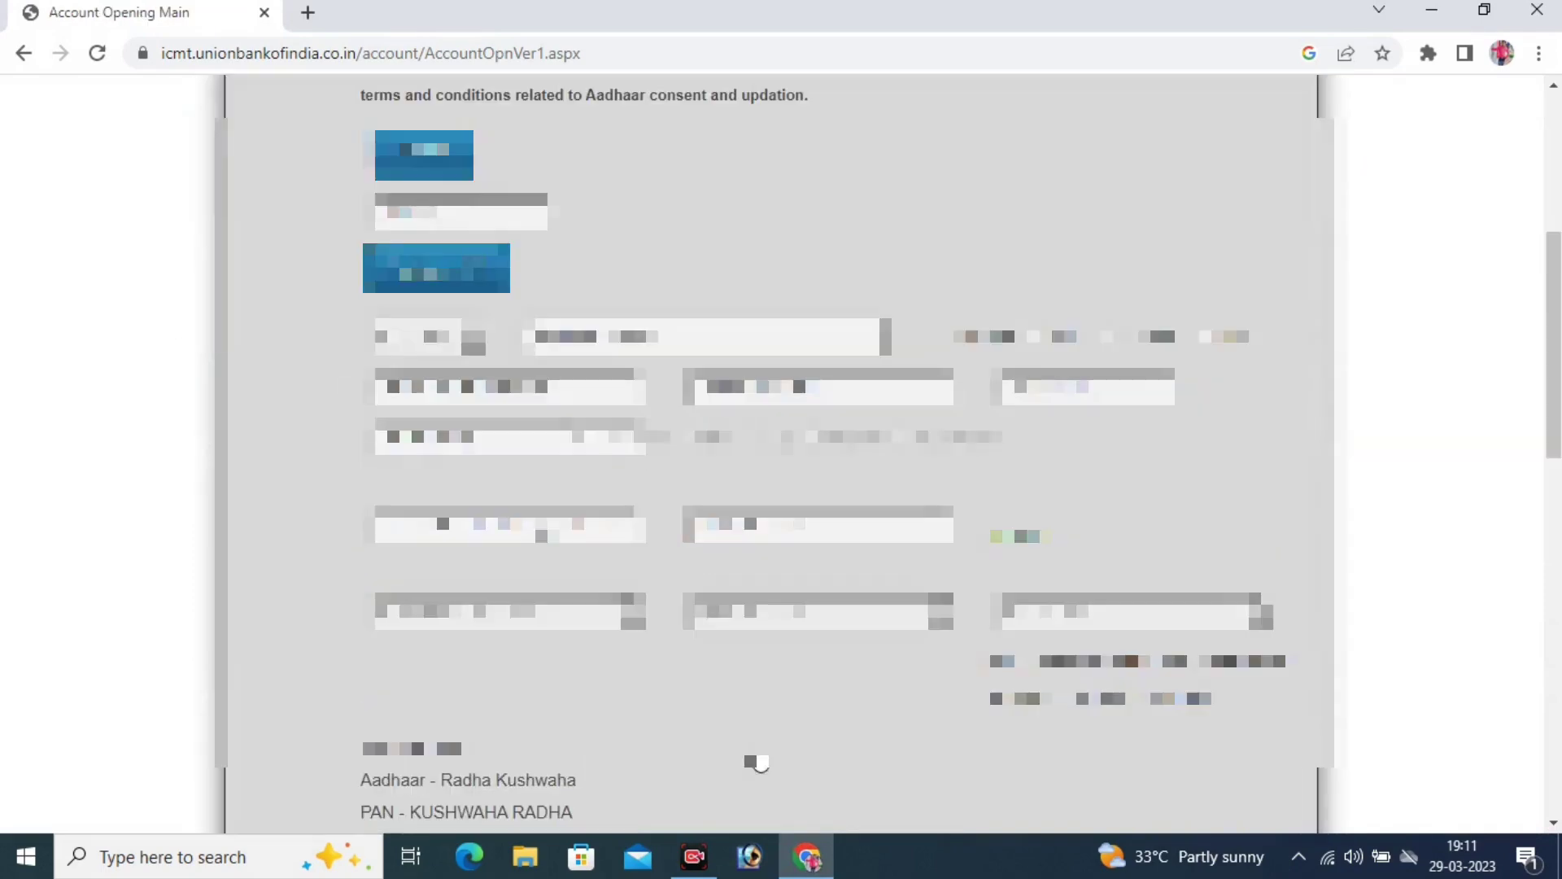
pyautogui.scroll(-8, 757, 757)
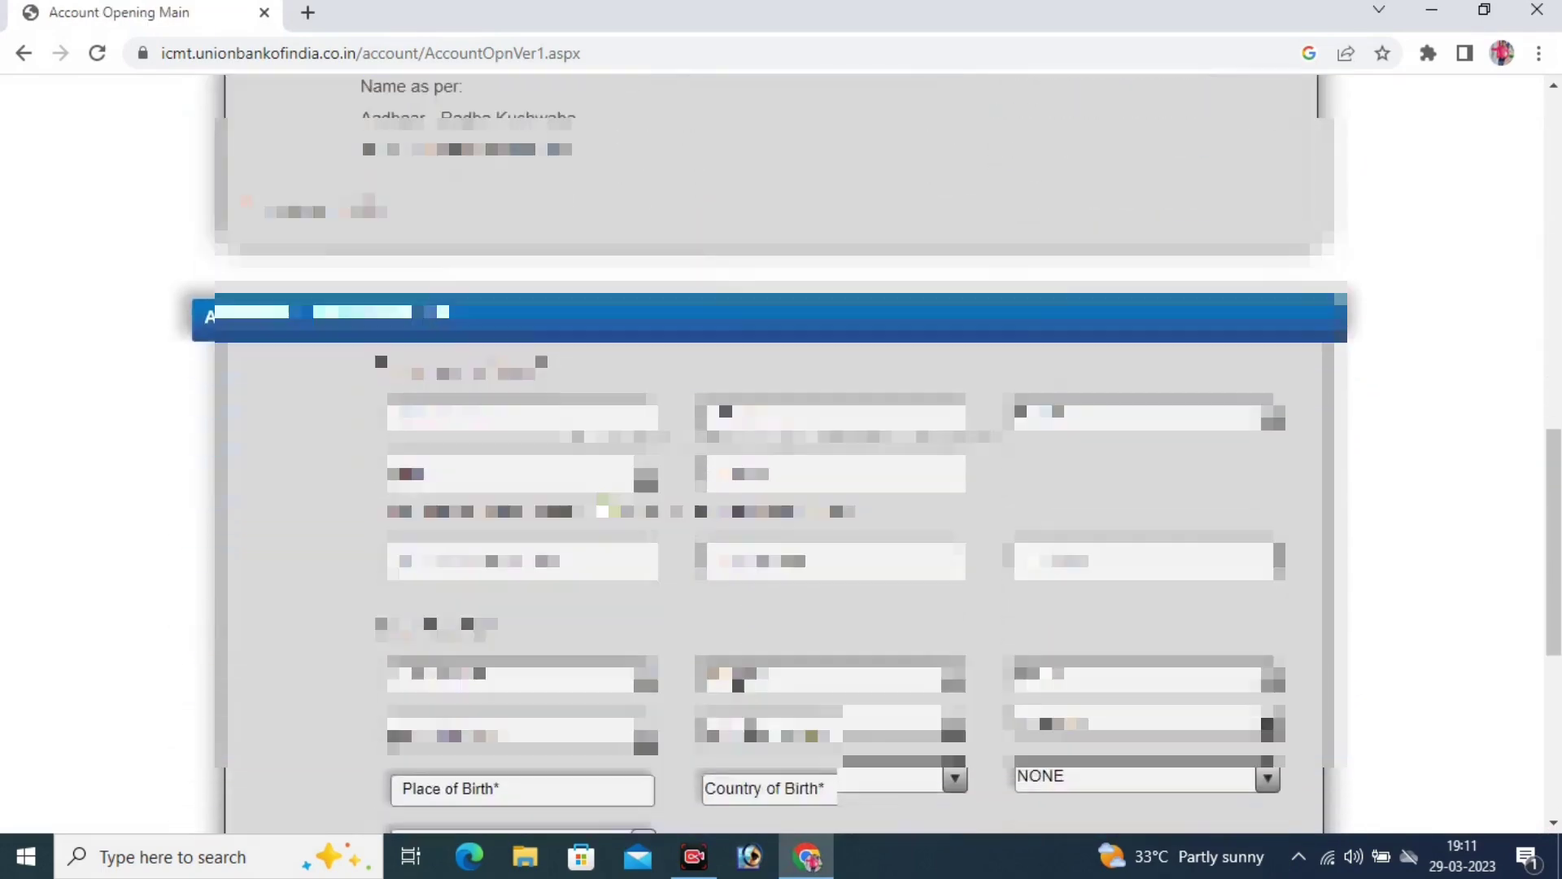
pyautogui.scroll(-3, 750, 728)
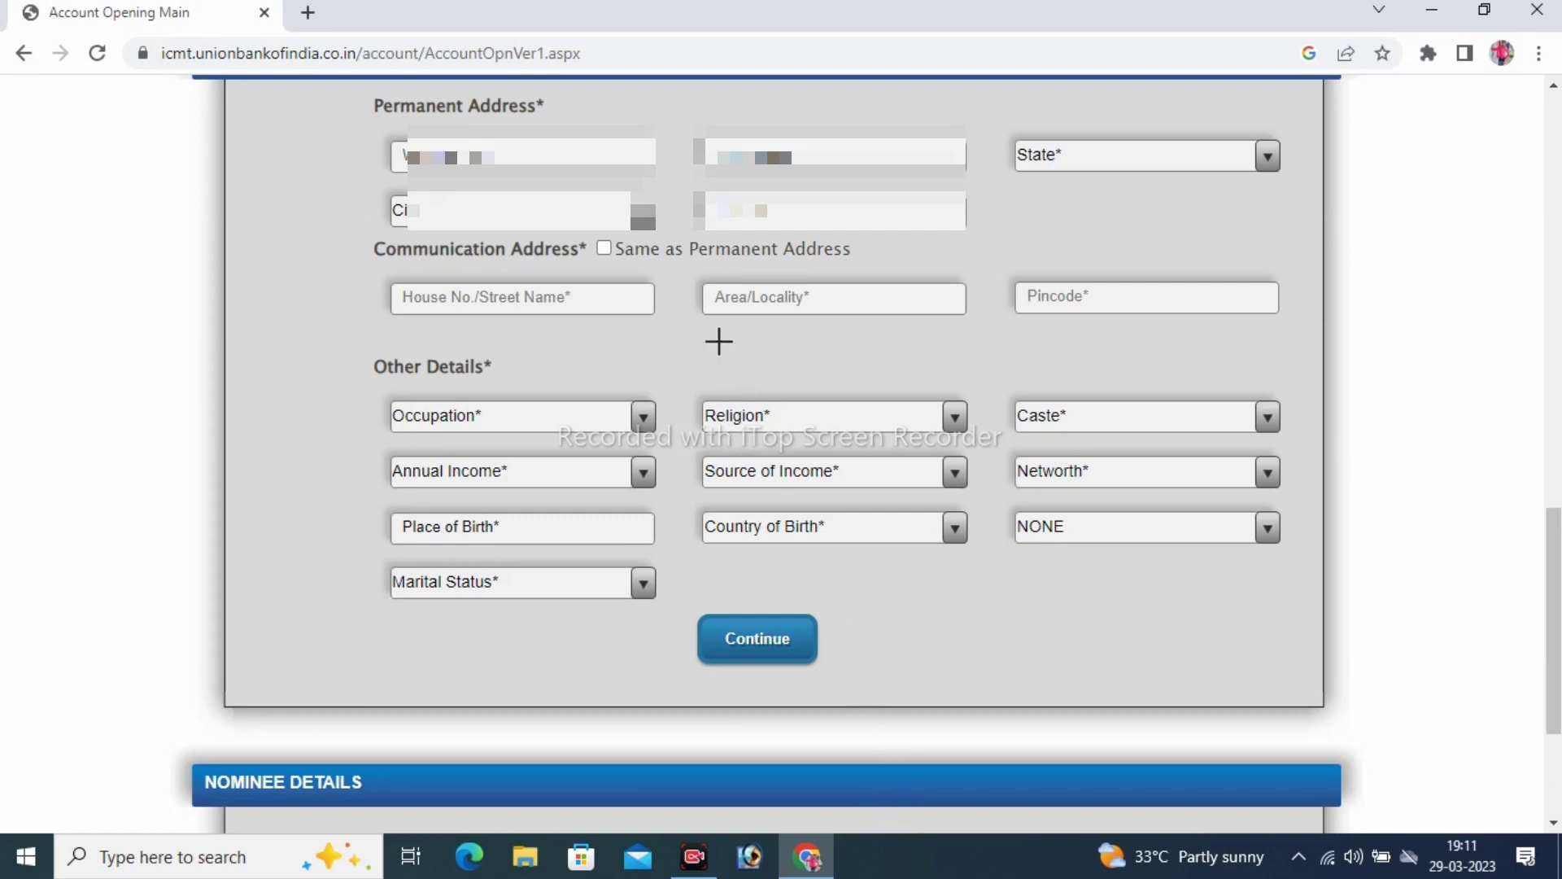
pyautogui.moveTo(391, 268); pyautogui.dragTo(579, 338)
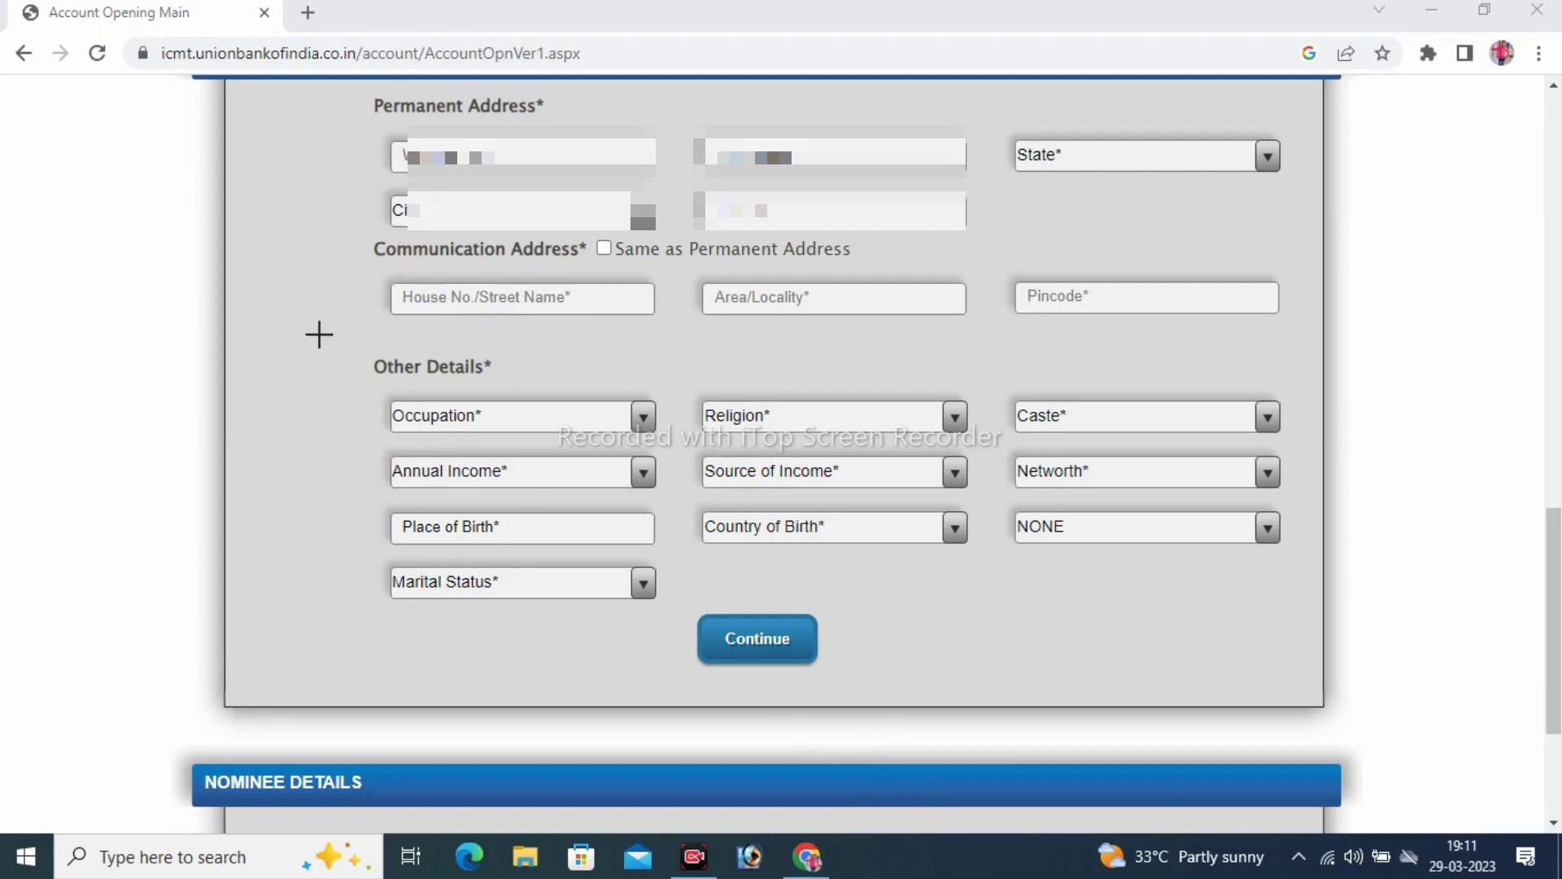
pyautogui.moveTo(374, 279)
pyautogui.mouseDown()
pyautogui.moveTo(411, 303)
pyautogui.moveTo(638, 339)
pyautogui.moveTo(936, 313)
pyautogui.moveTo(1294, 315)
pyautogui.mouseUp()
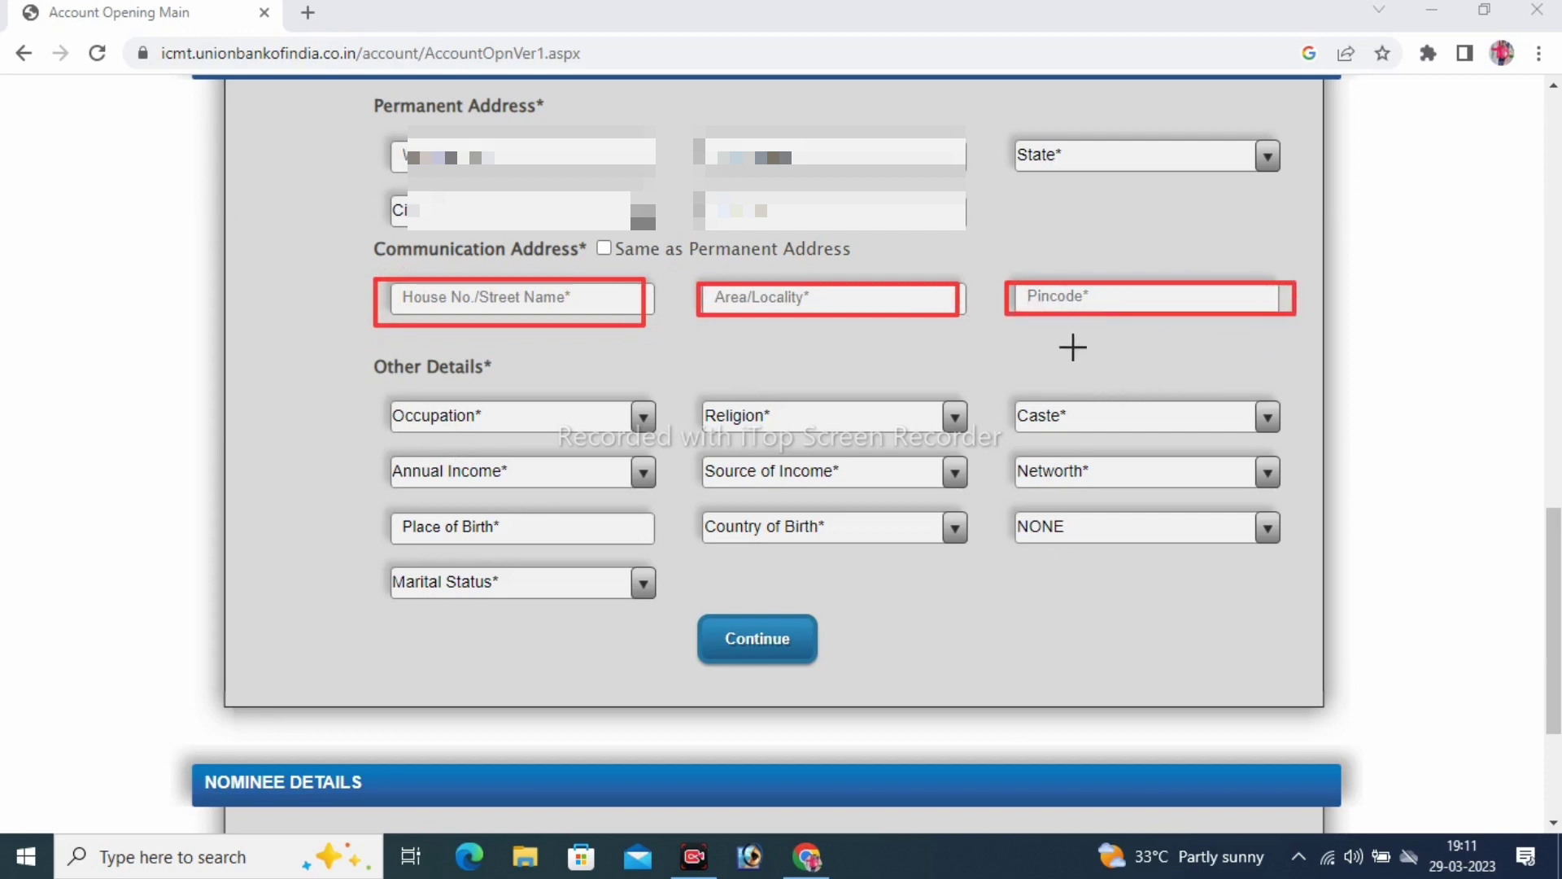
pyautogui.moveTo(1003, 132)
pyautogui.mouseDown()
pyautogui.moveTo(1180, 199)
pyautogui.moveTo(1298, 191)
pyautogui.mouseUp()
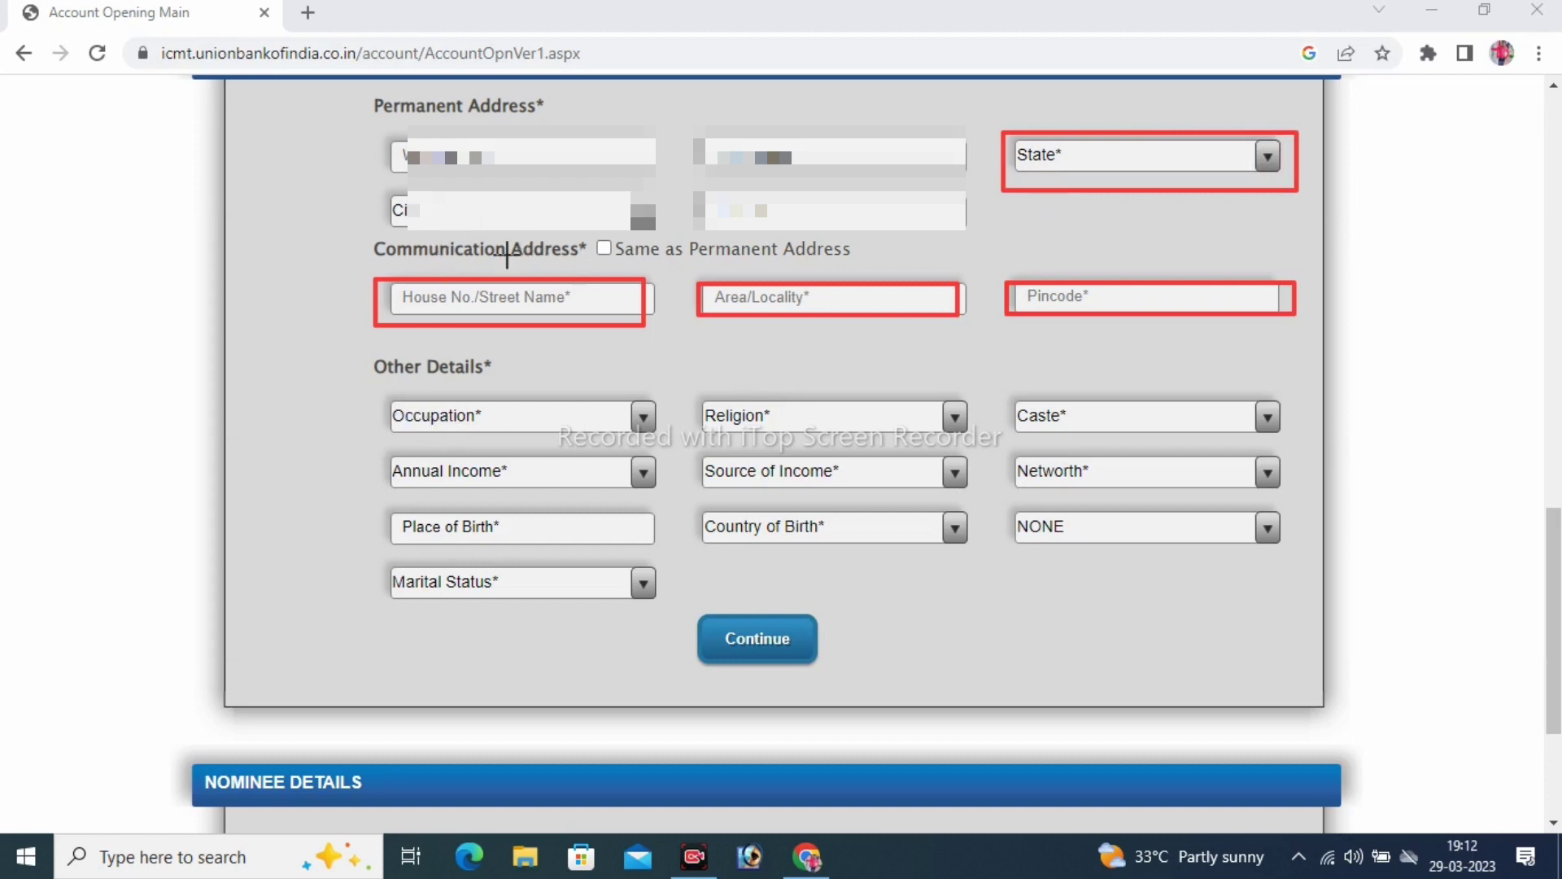
pyautogui.moveTo(582, 218); pyautogui.dragTo(662, 265)
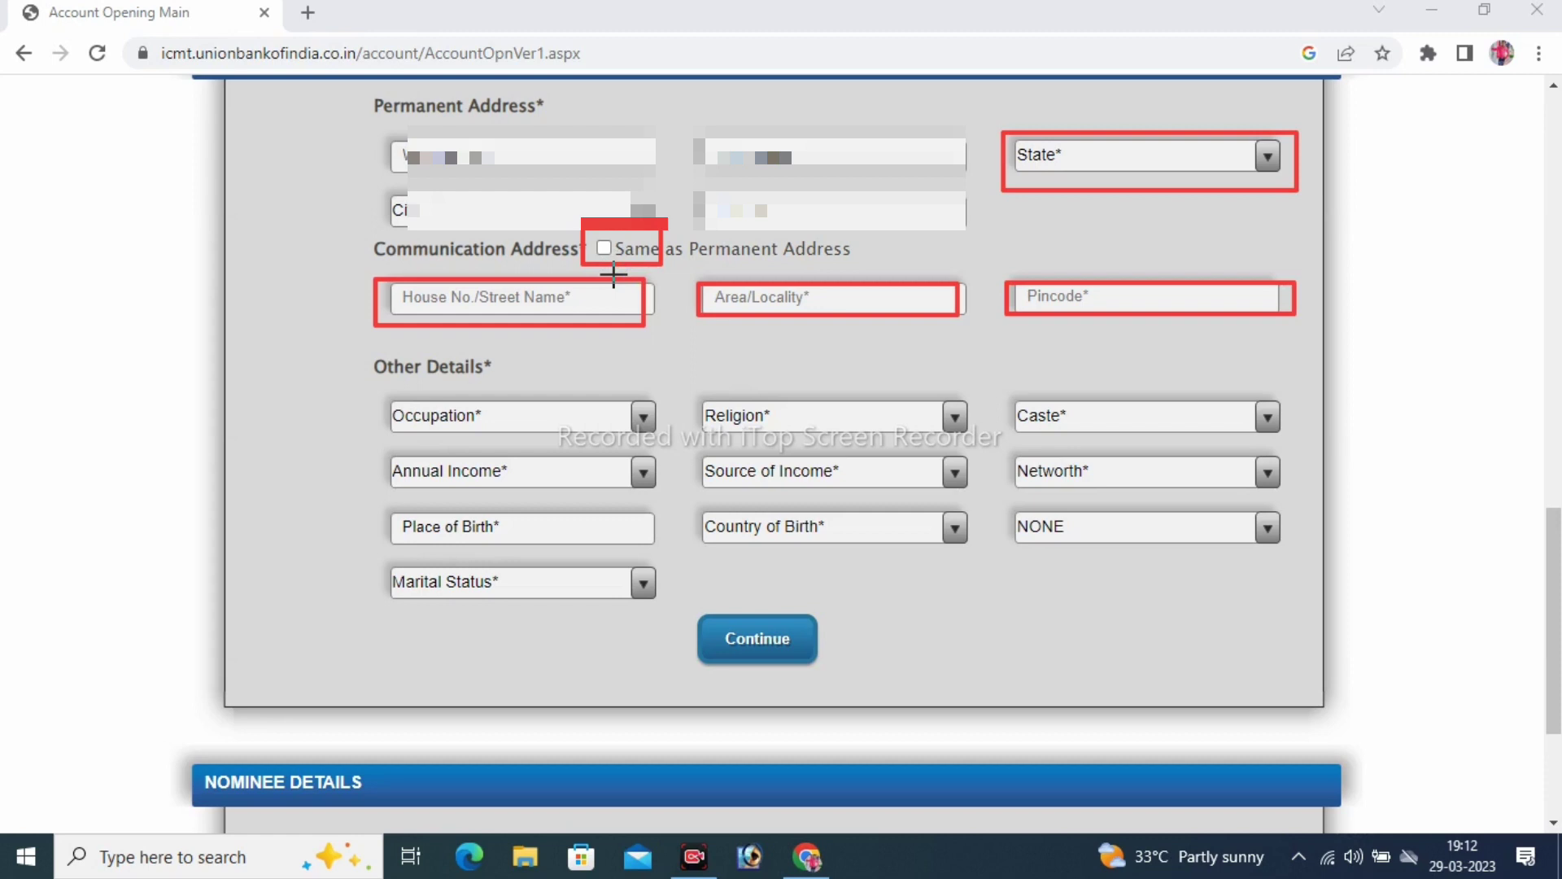
pyautogui.click(853, 810)
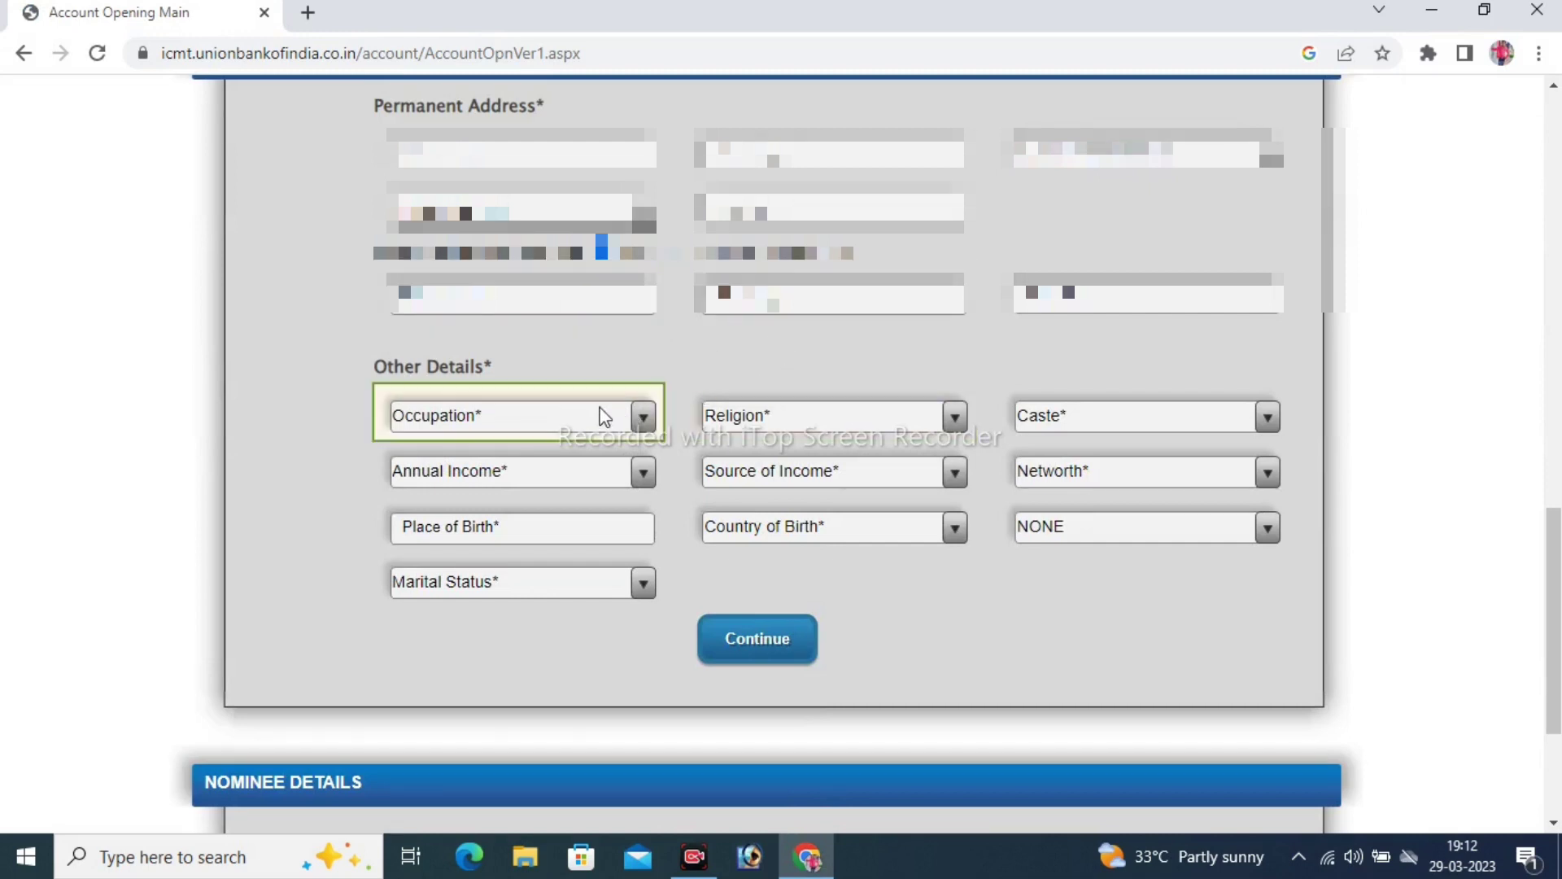
# Set occupation to AGRICULTURE LABOURER, religion to HINDU and caste to OBC
pyautogui.click(513, 421)
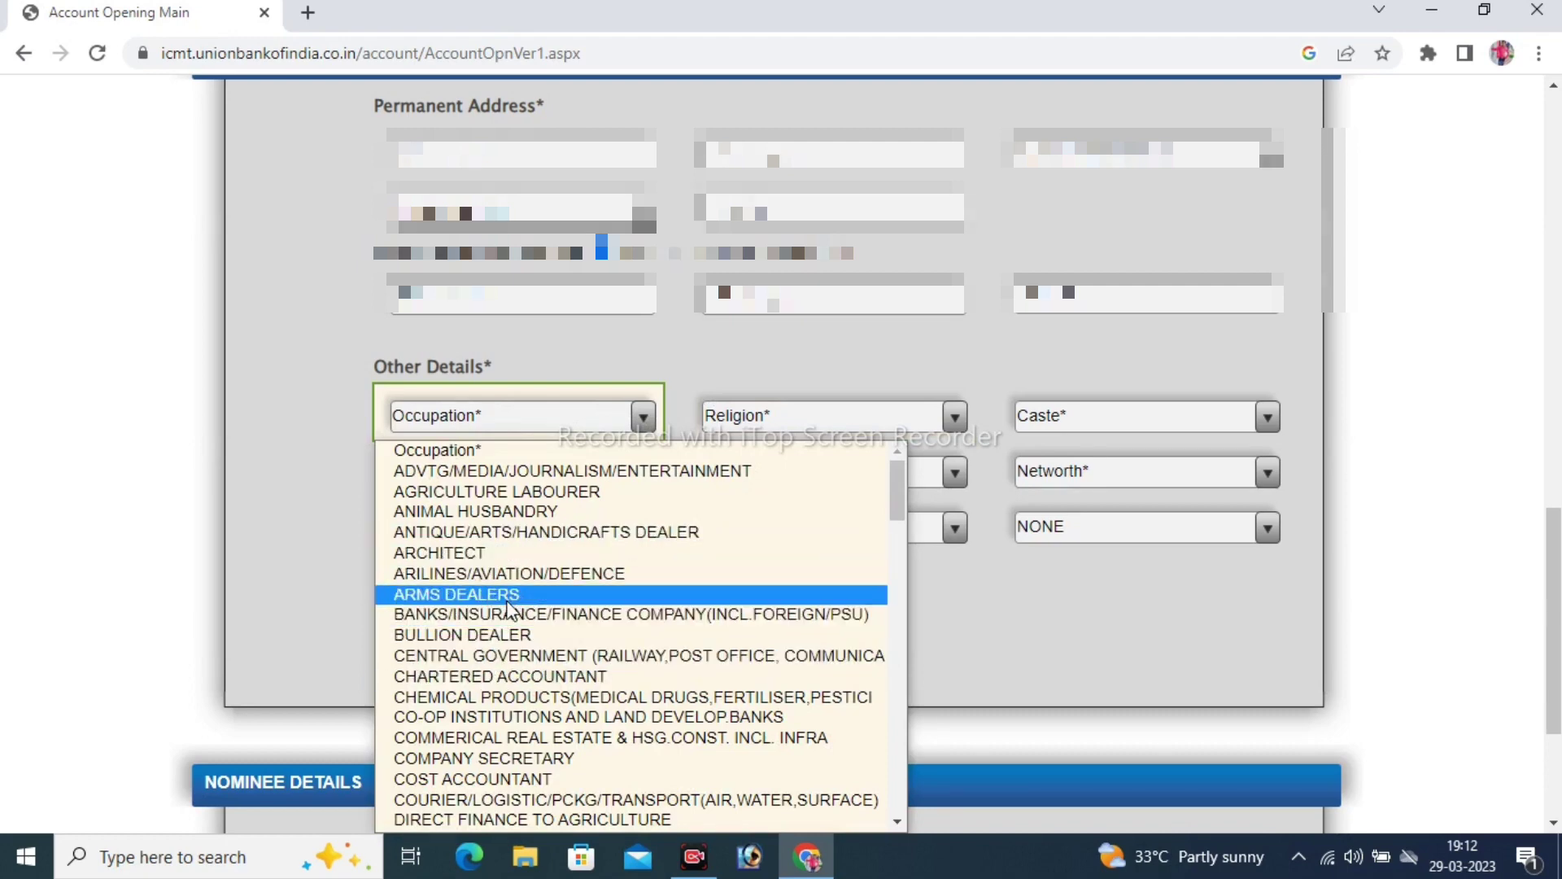
pyautogui.click(482, 492)
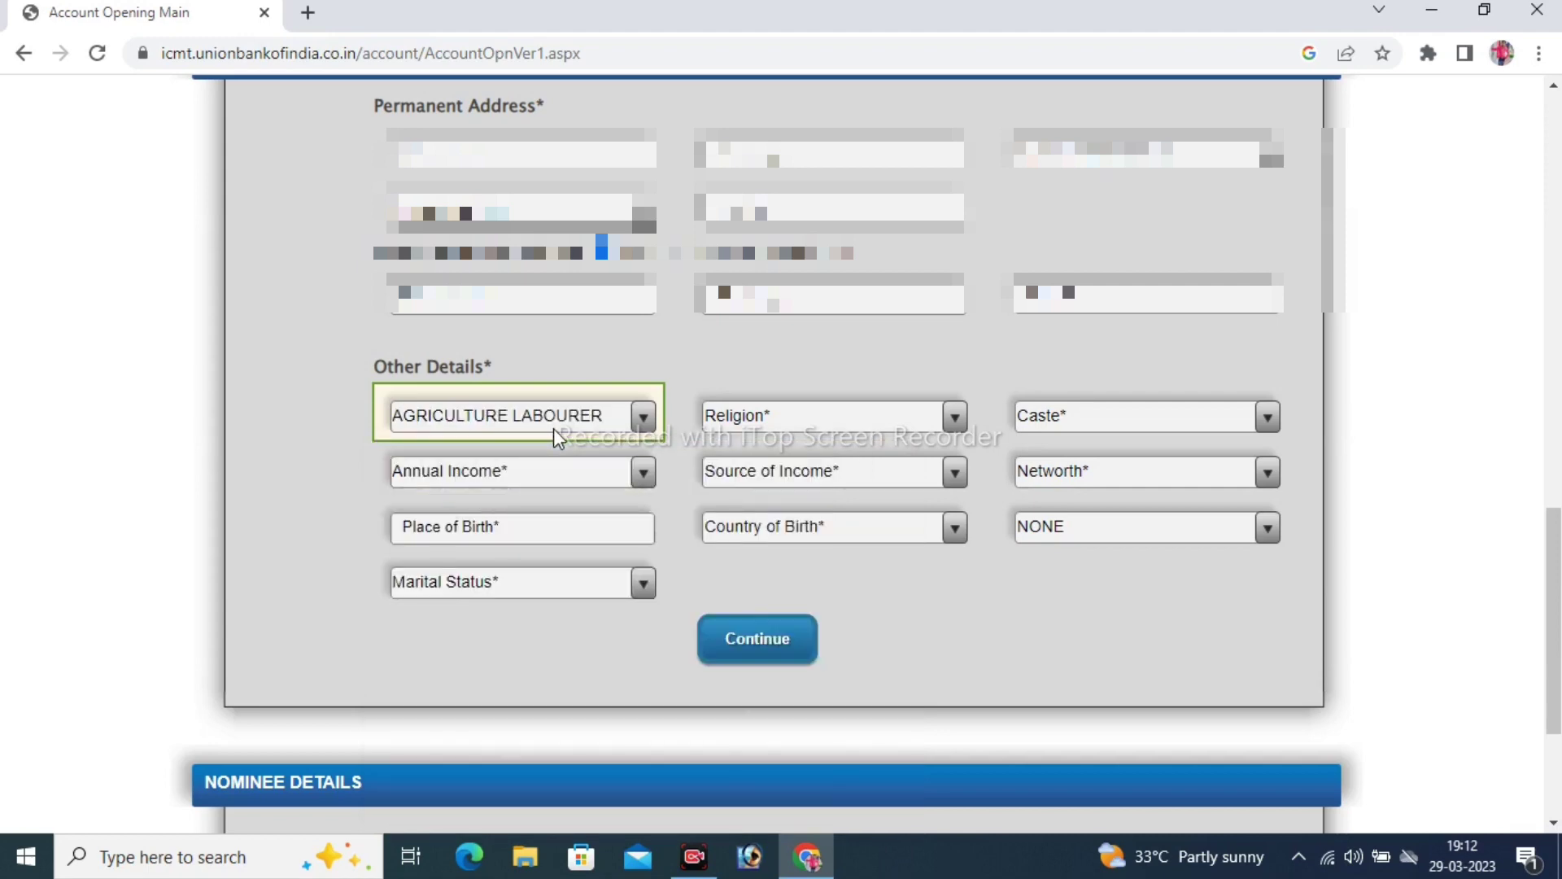
pyautogui.click(762, 421)
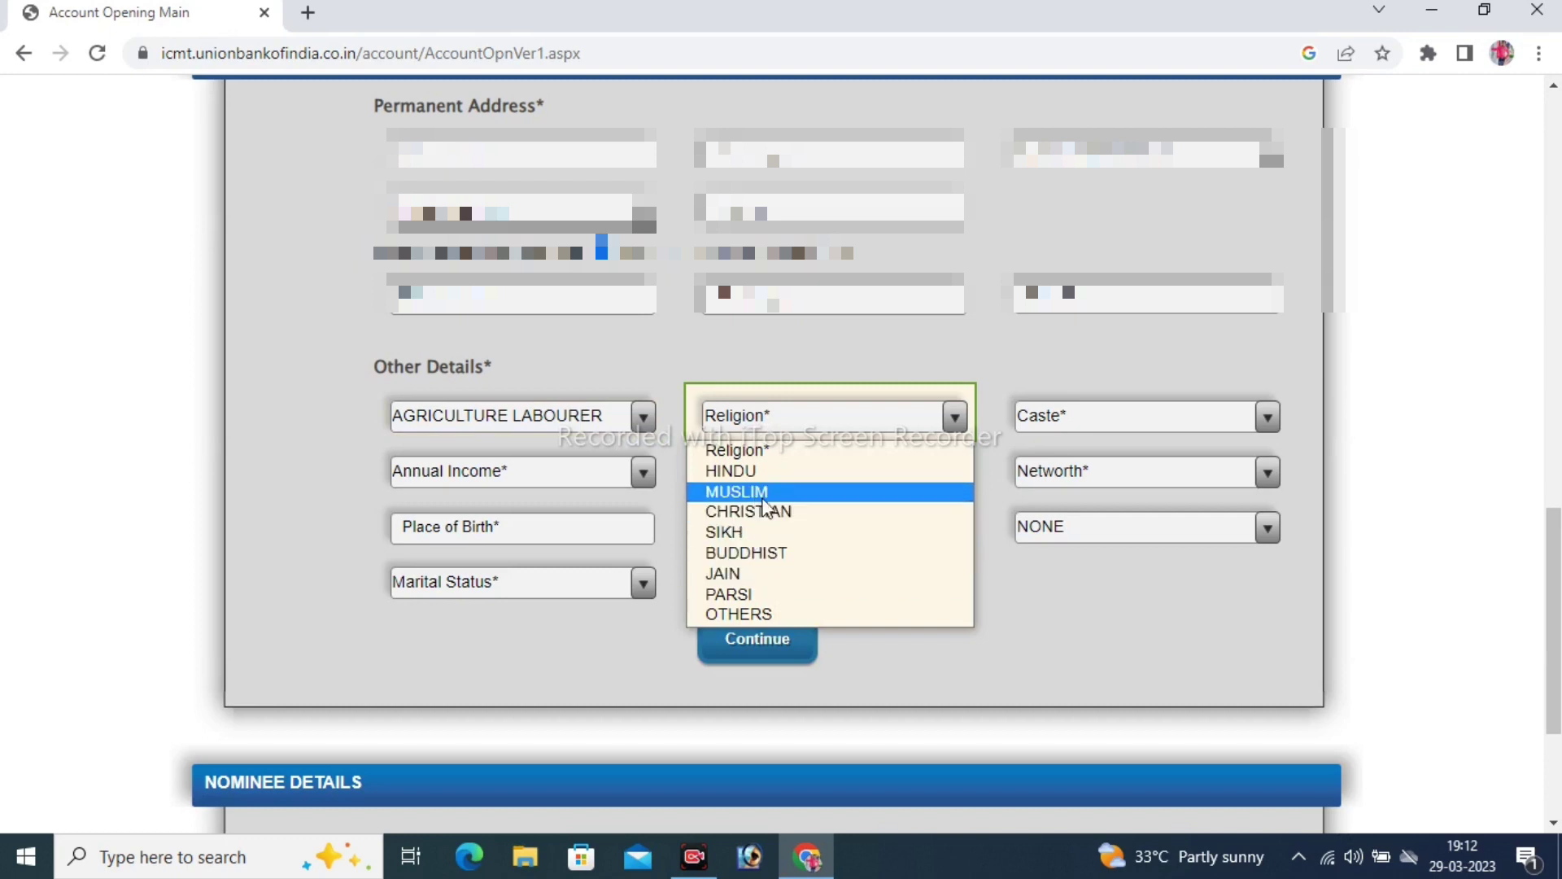
pyautogui.click(736, 470)
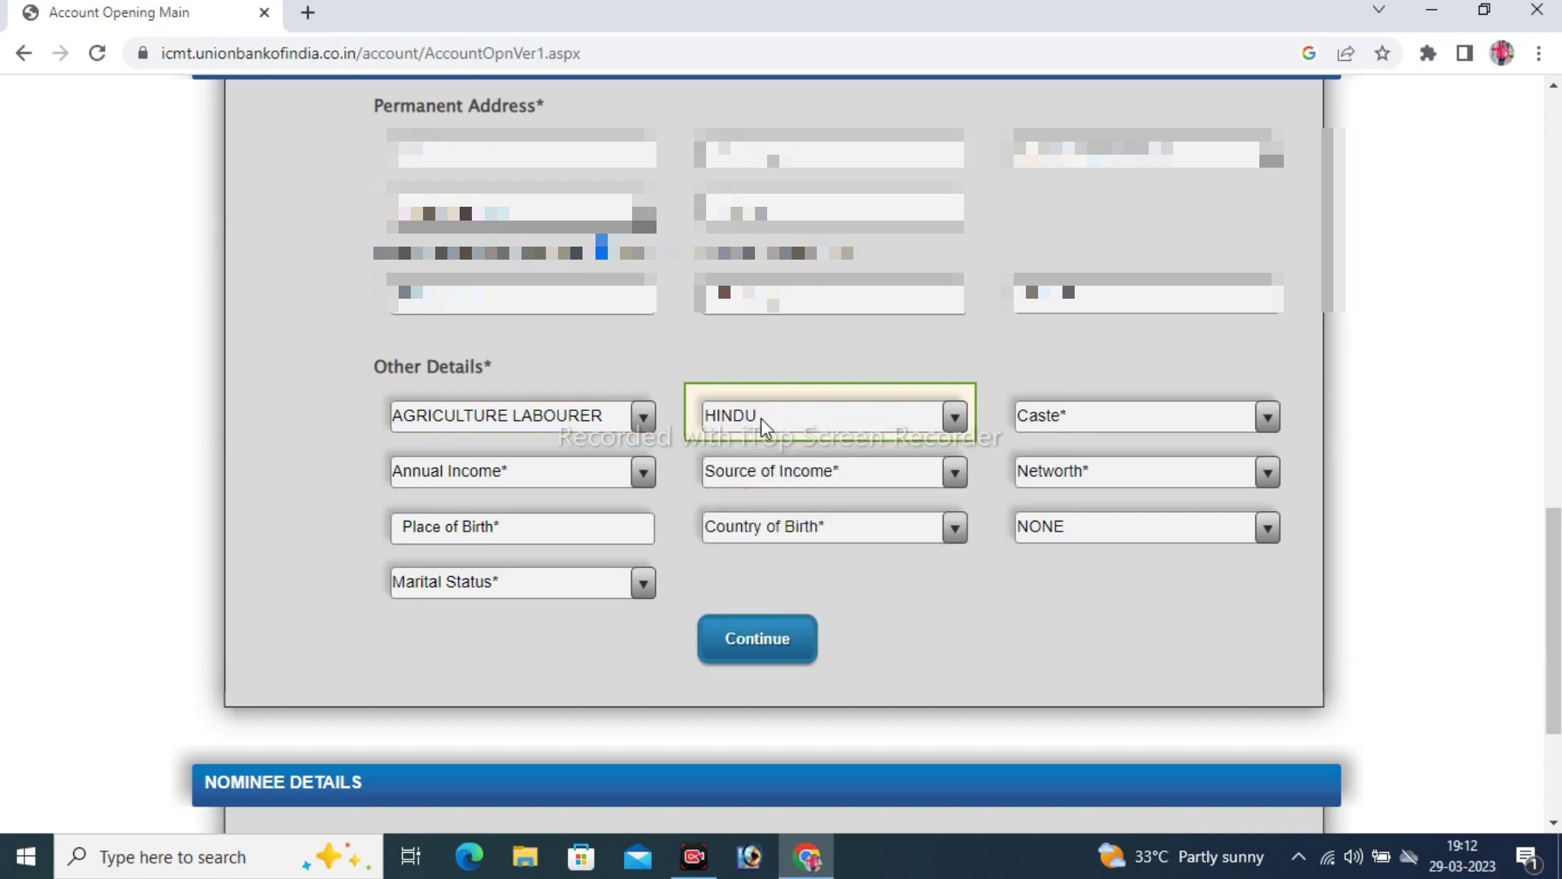
pyautogui.click(1088, 420)
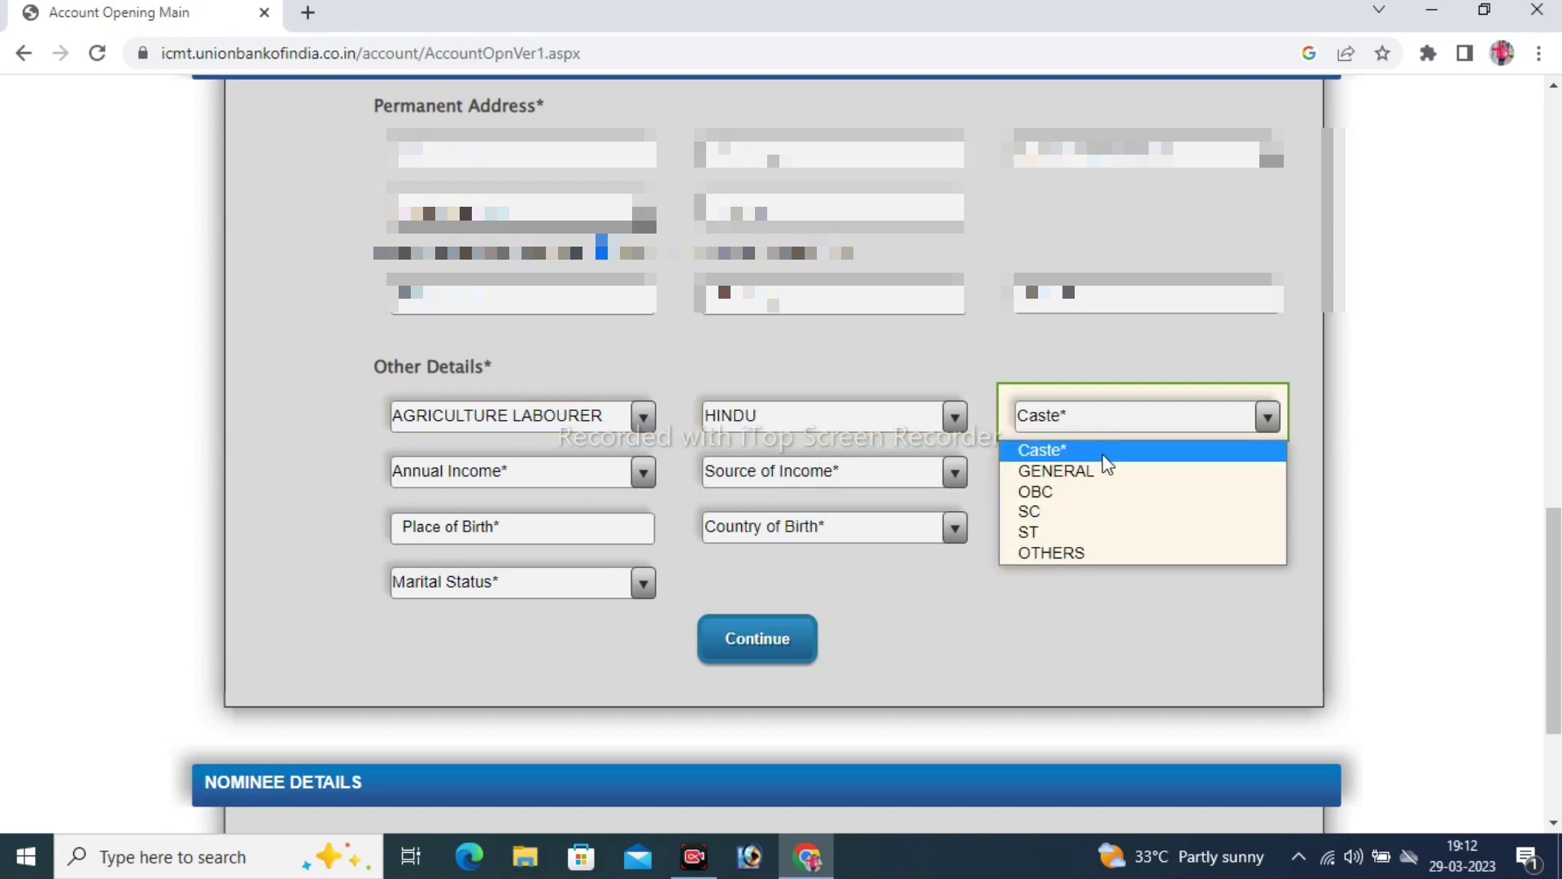
pyautogui.click(1059, 493)
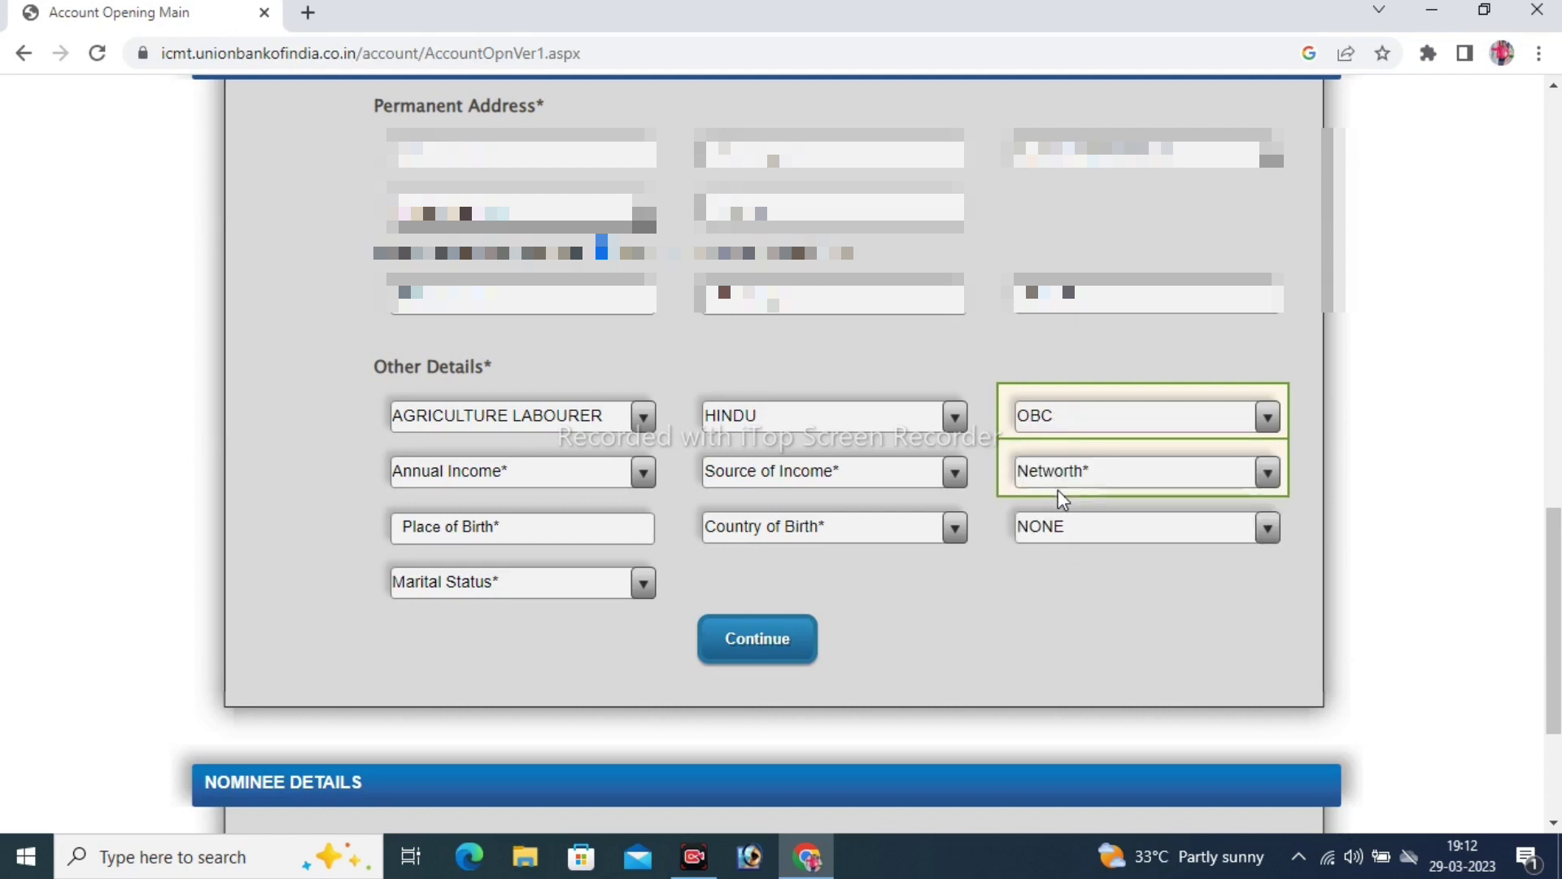
# Set annual income Less than Rs. 50,000, source Others and net worth Less than Rs. 10 Lacs
pyautogui.click(498, 472)
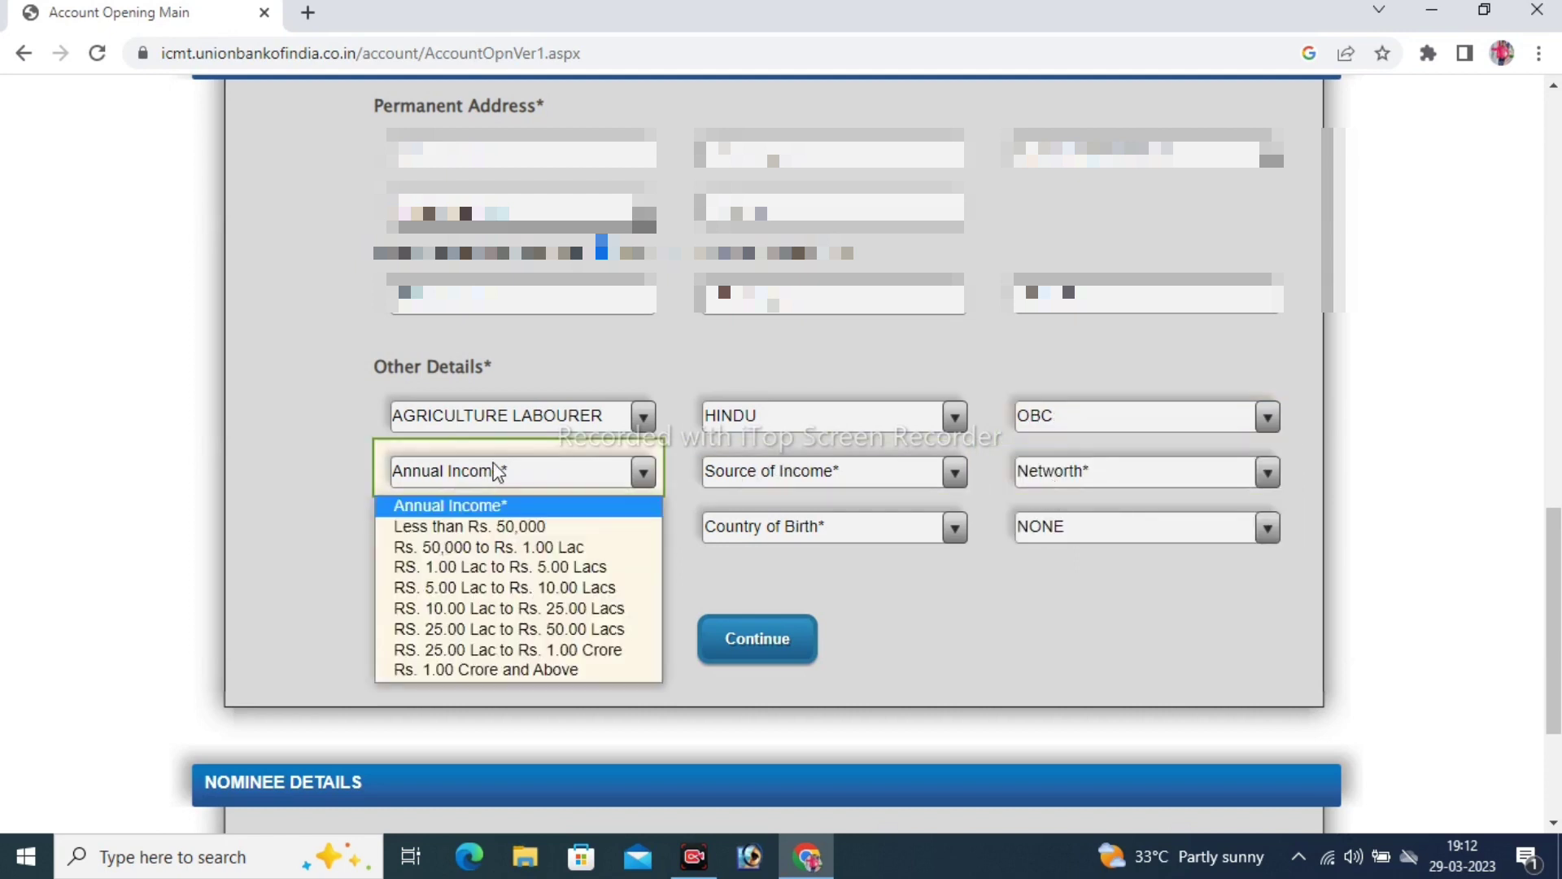
pyautogui.click(505, 529)
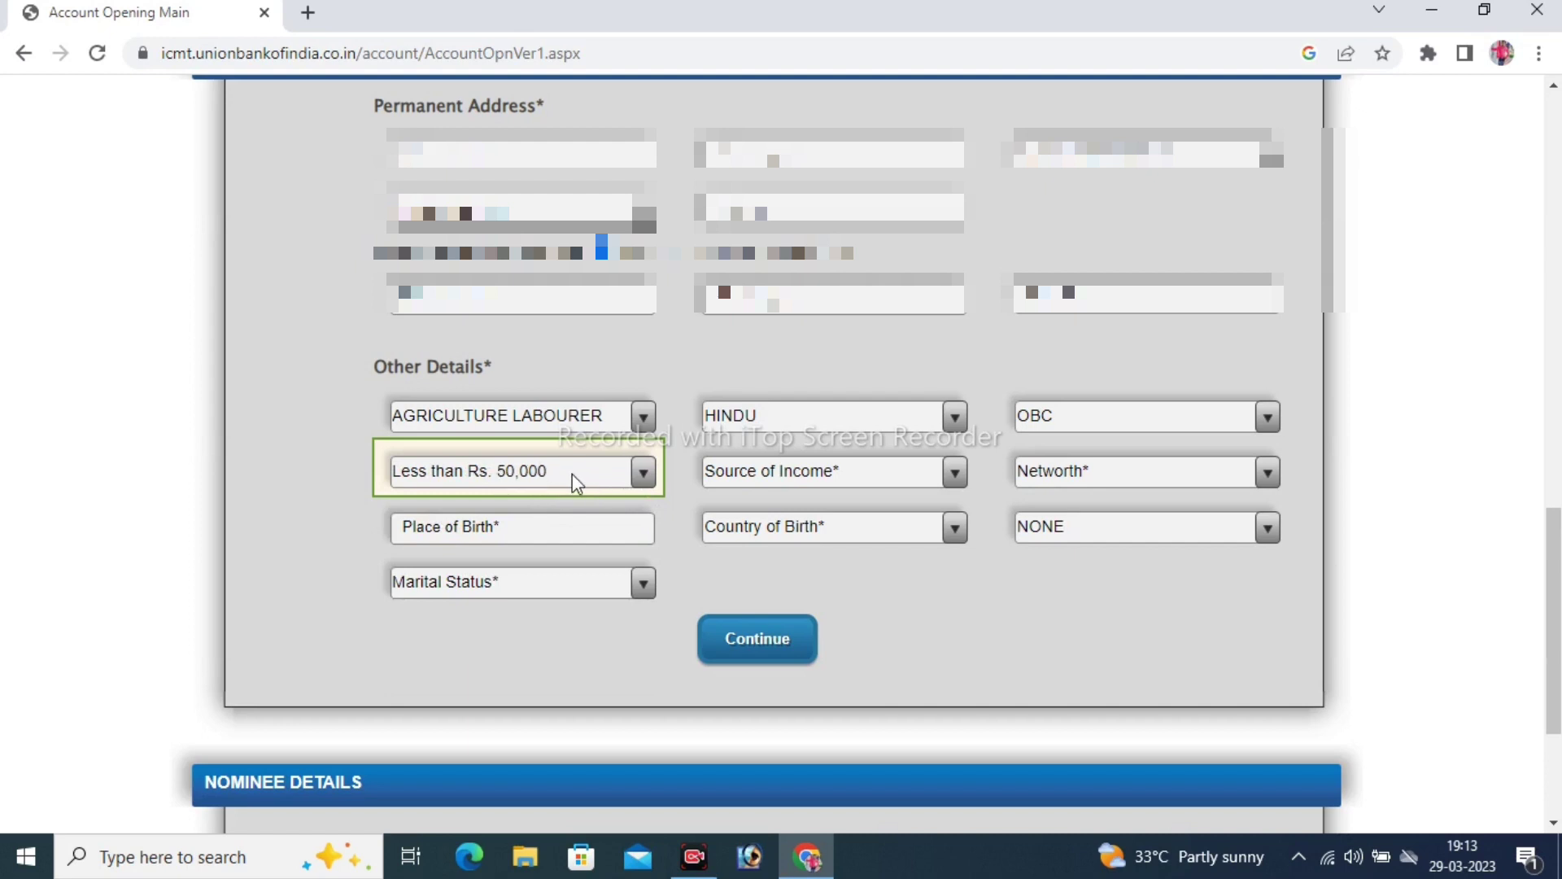
pyautogui.click(793, 484)
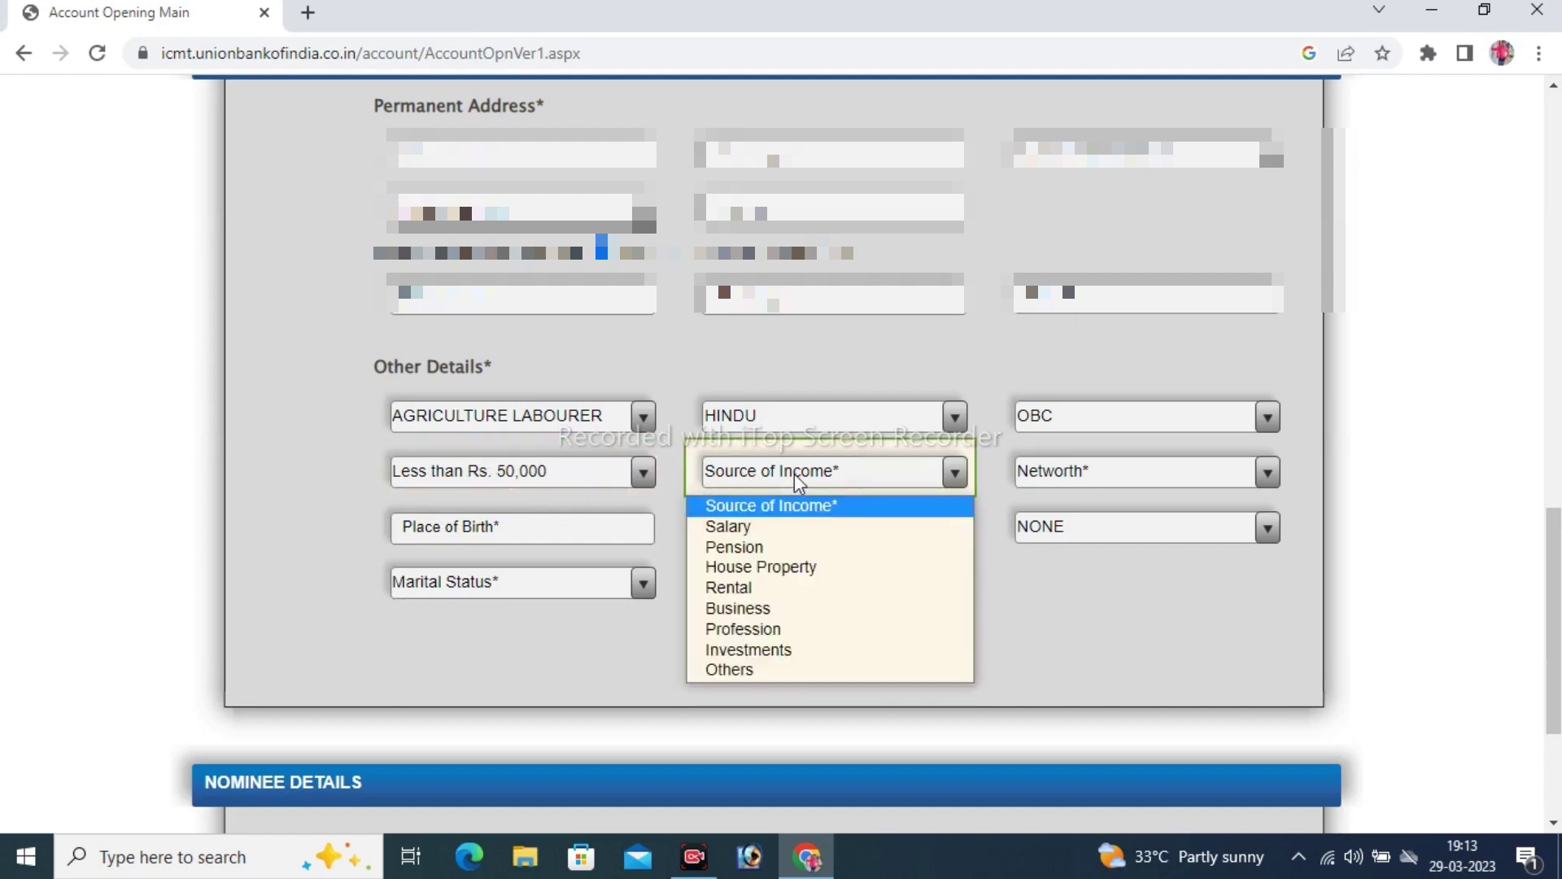
pyautogui.click(759, 669)
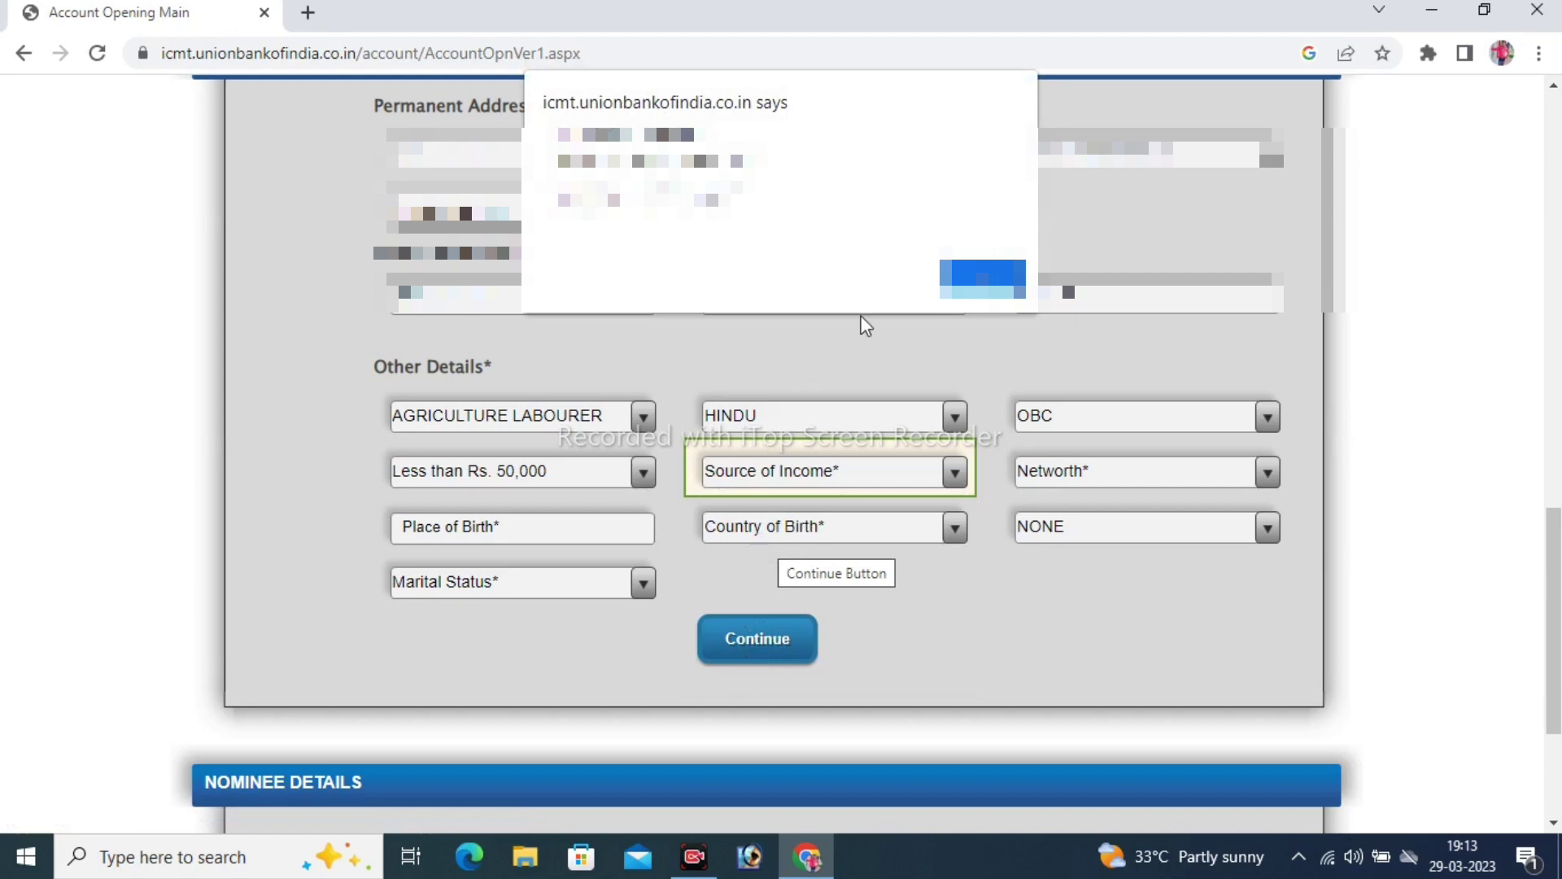
pyautogui.click(993, 280)
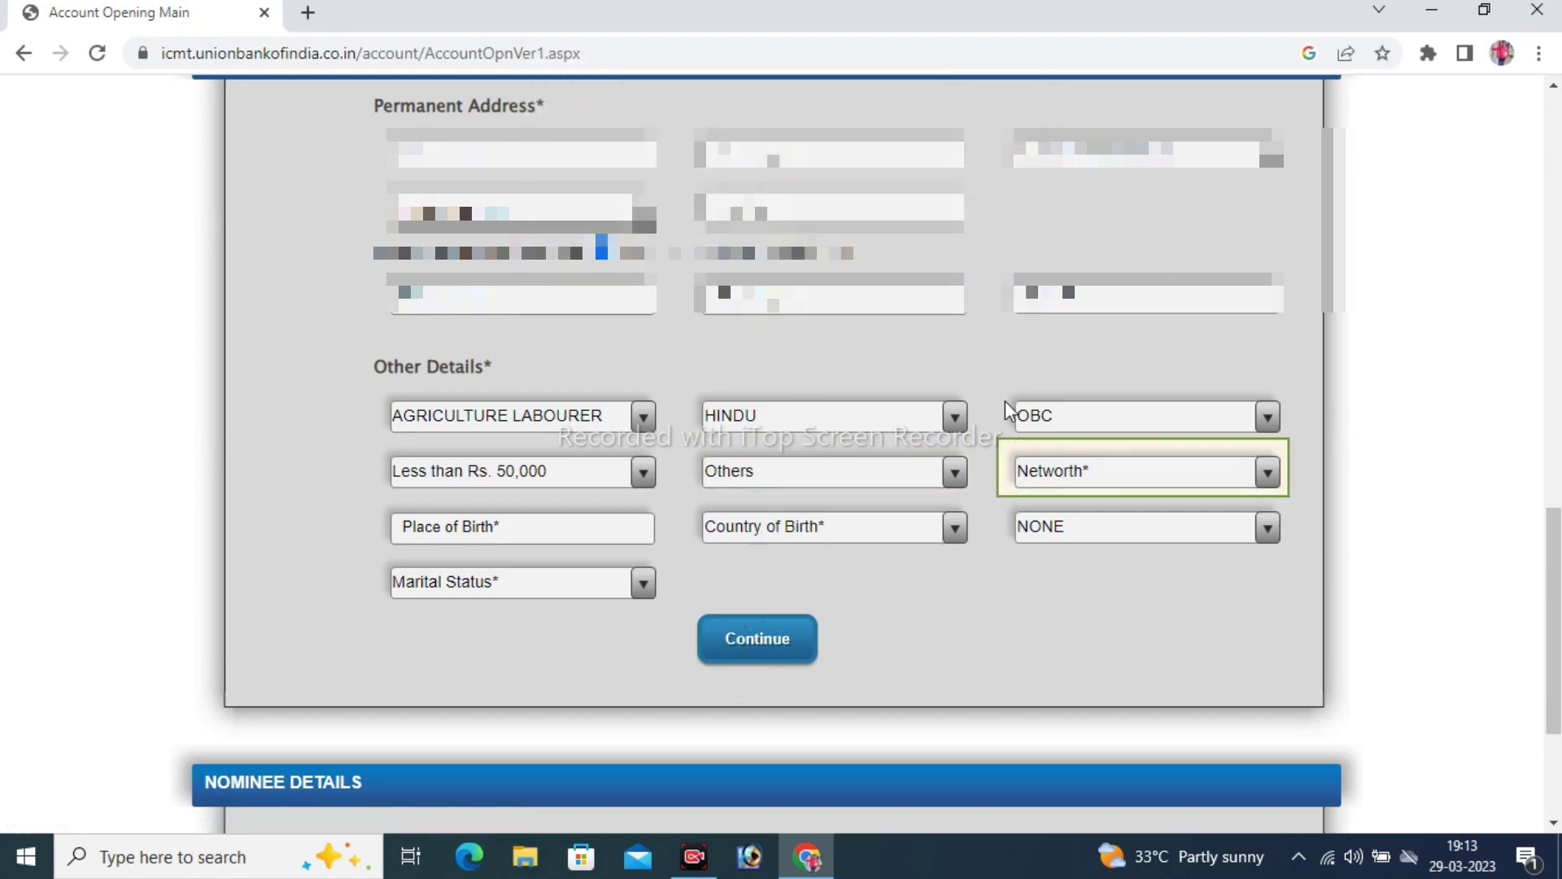
pyautogui.click(1063, 475)
pyautogui.click(1062, 475)
pyautogui.click(1057, 480)
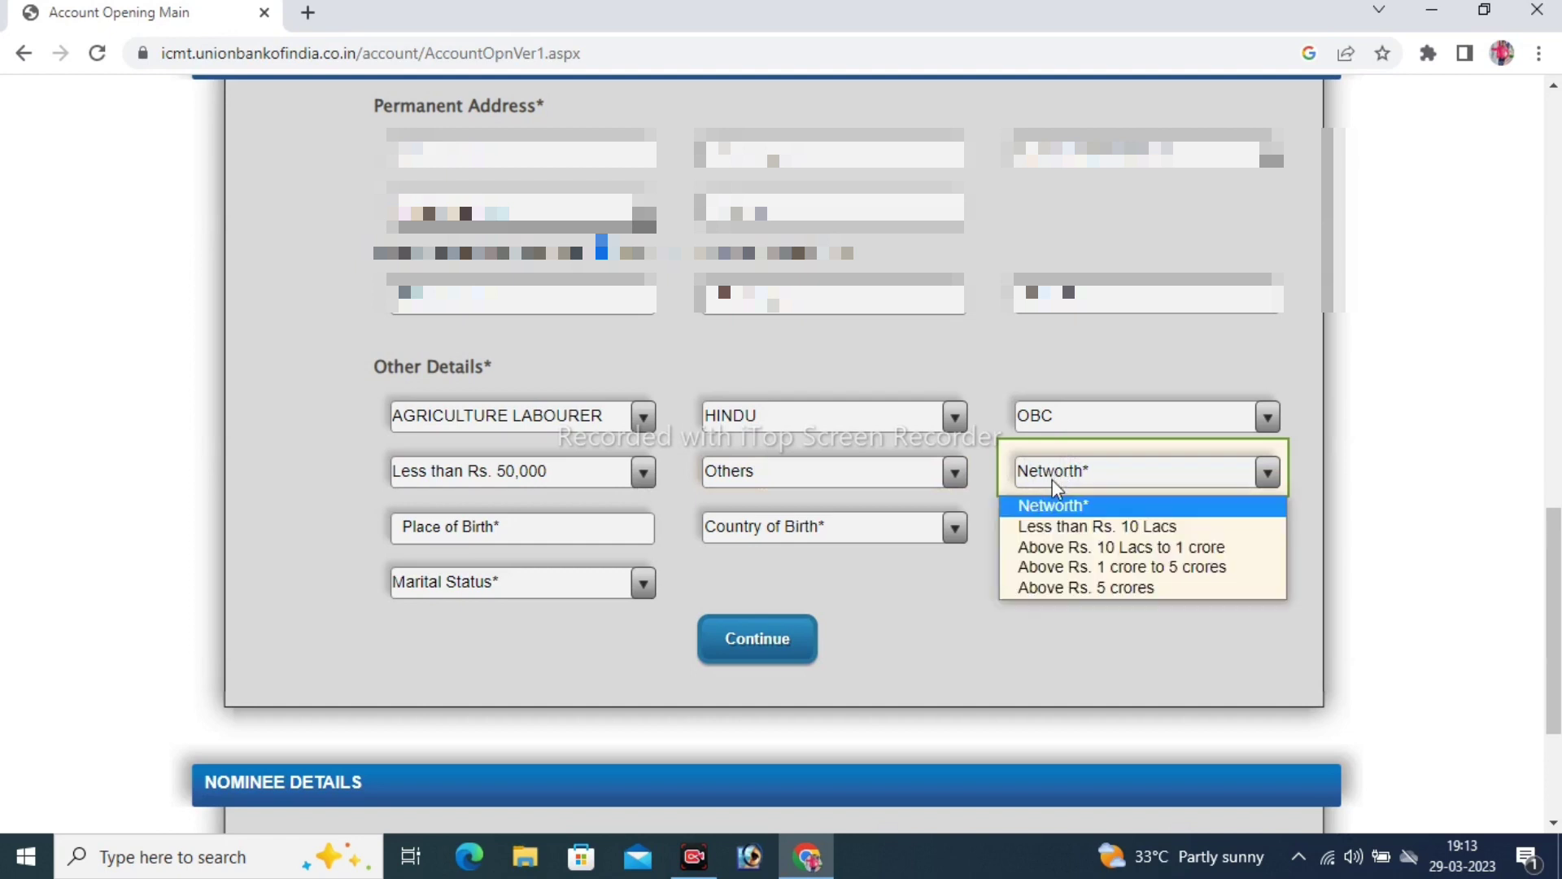
pyautogui.click(1053, 480)
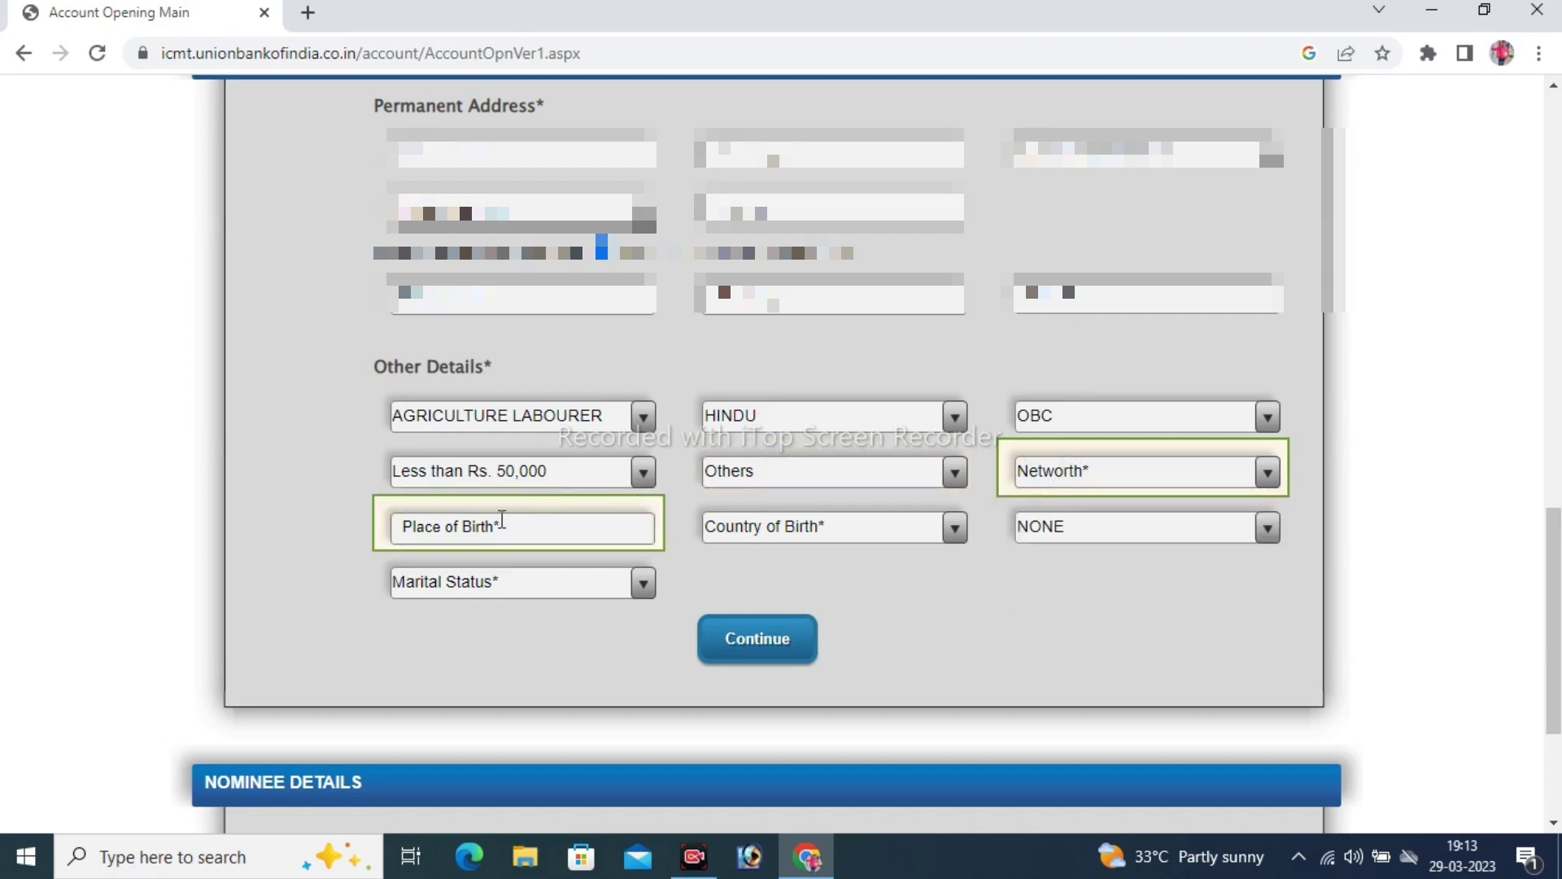
pyautogui.click(1114, 470)
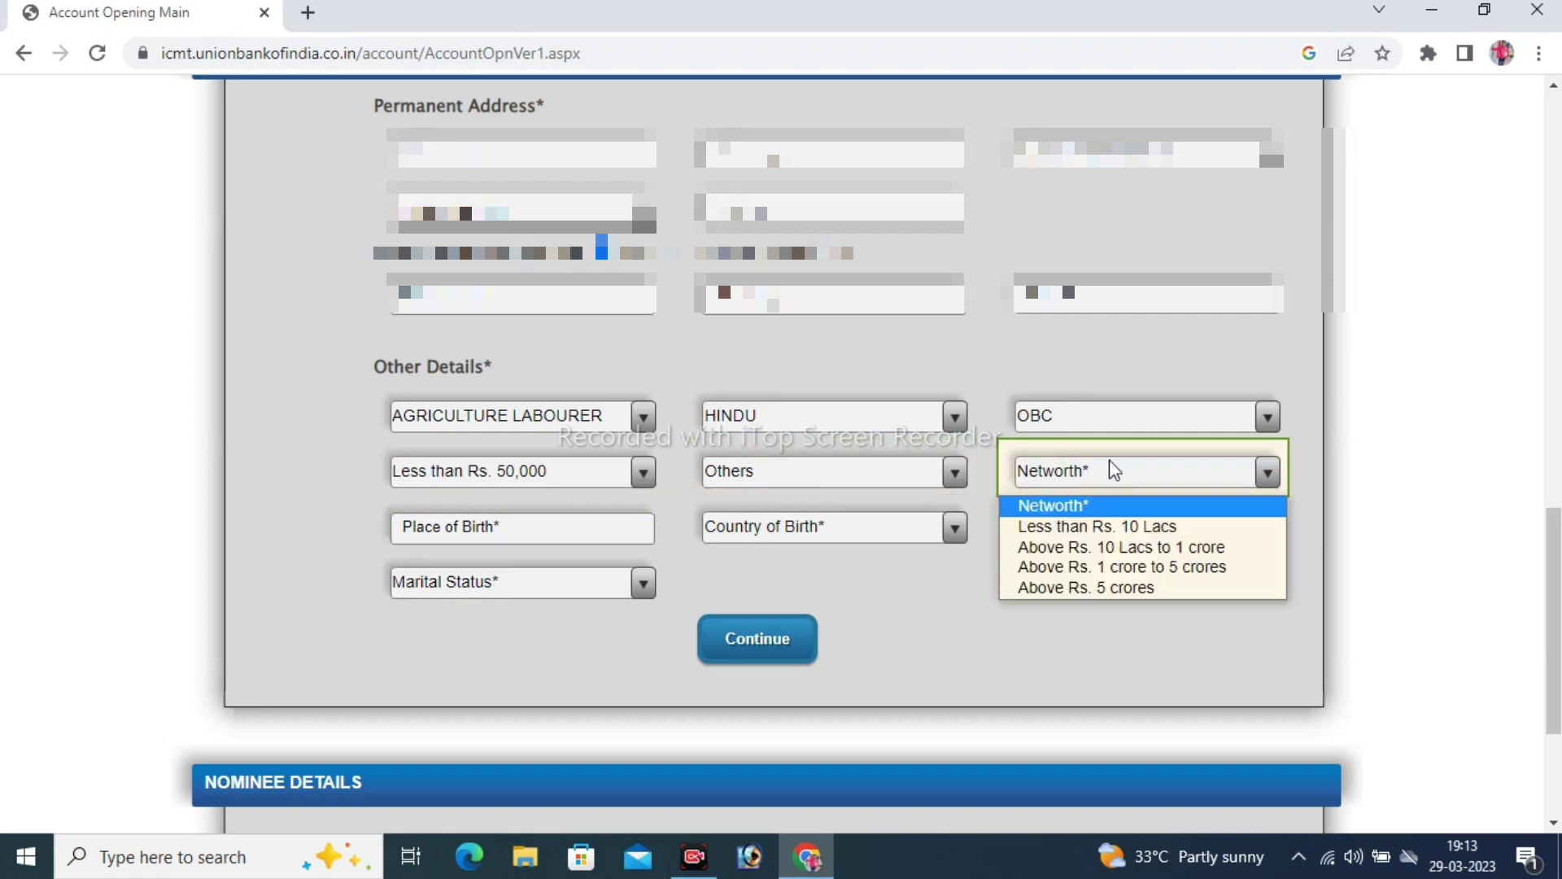
pyautogui.click(1108, 525)
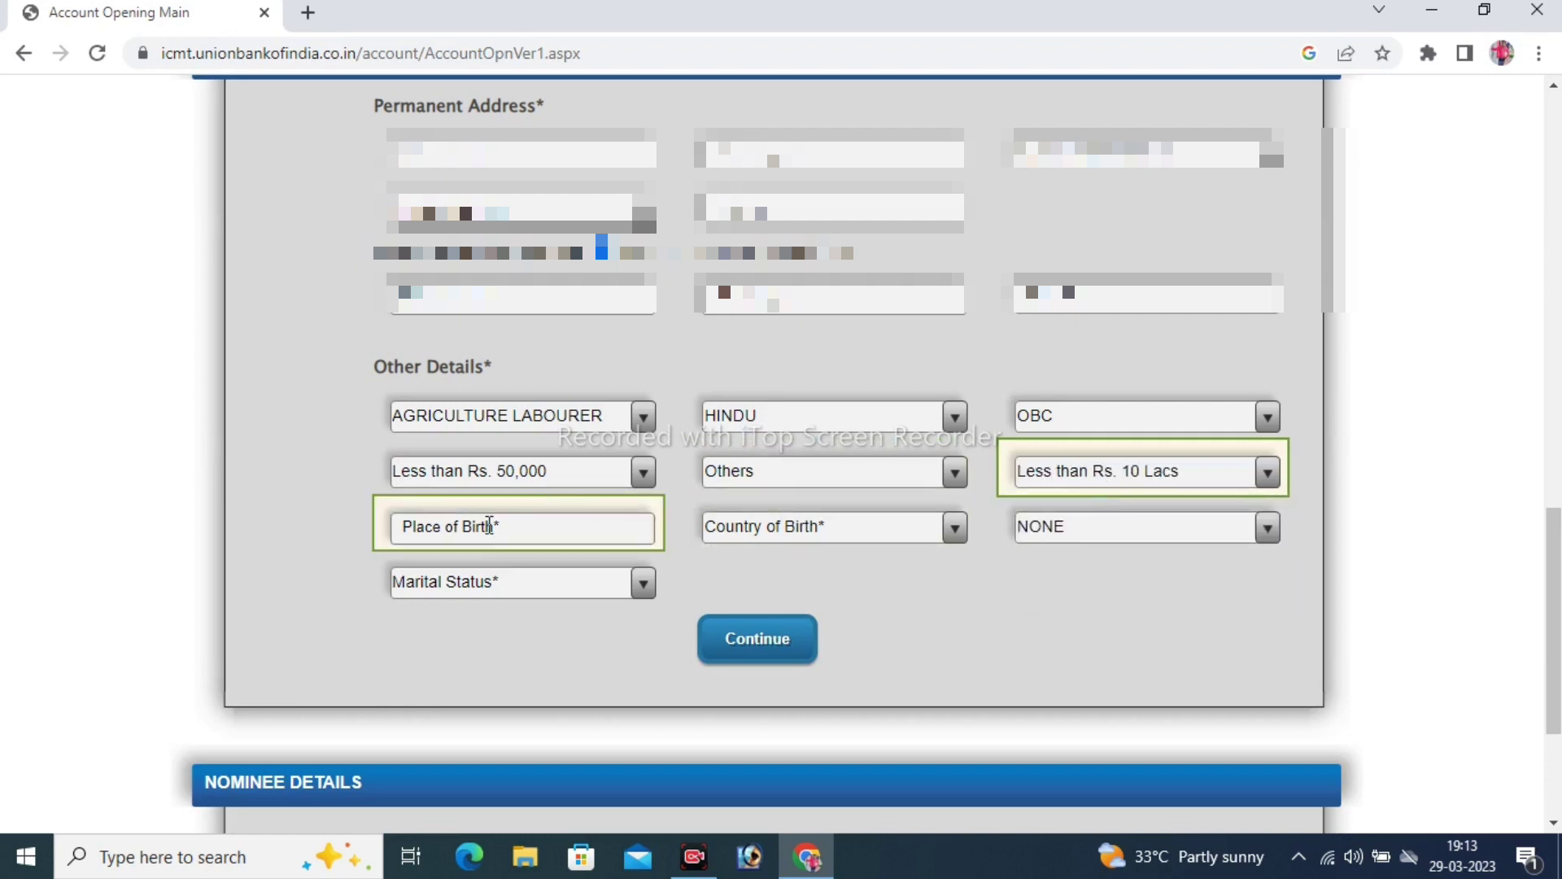
# Enter place of birth 'madhay pradesh' and set country of birth to INDIA
pyautogui.click(410, 524)
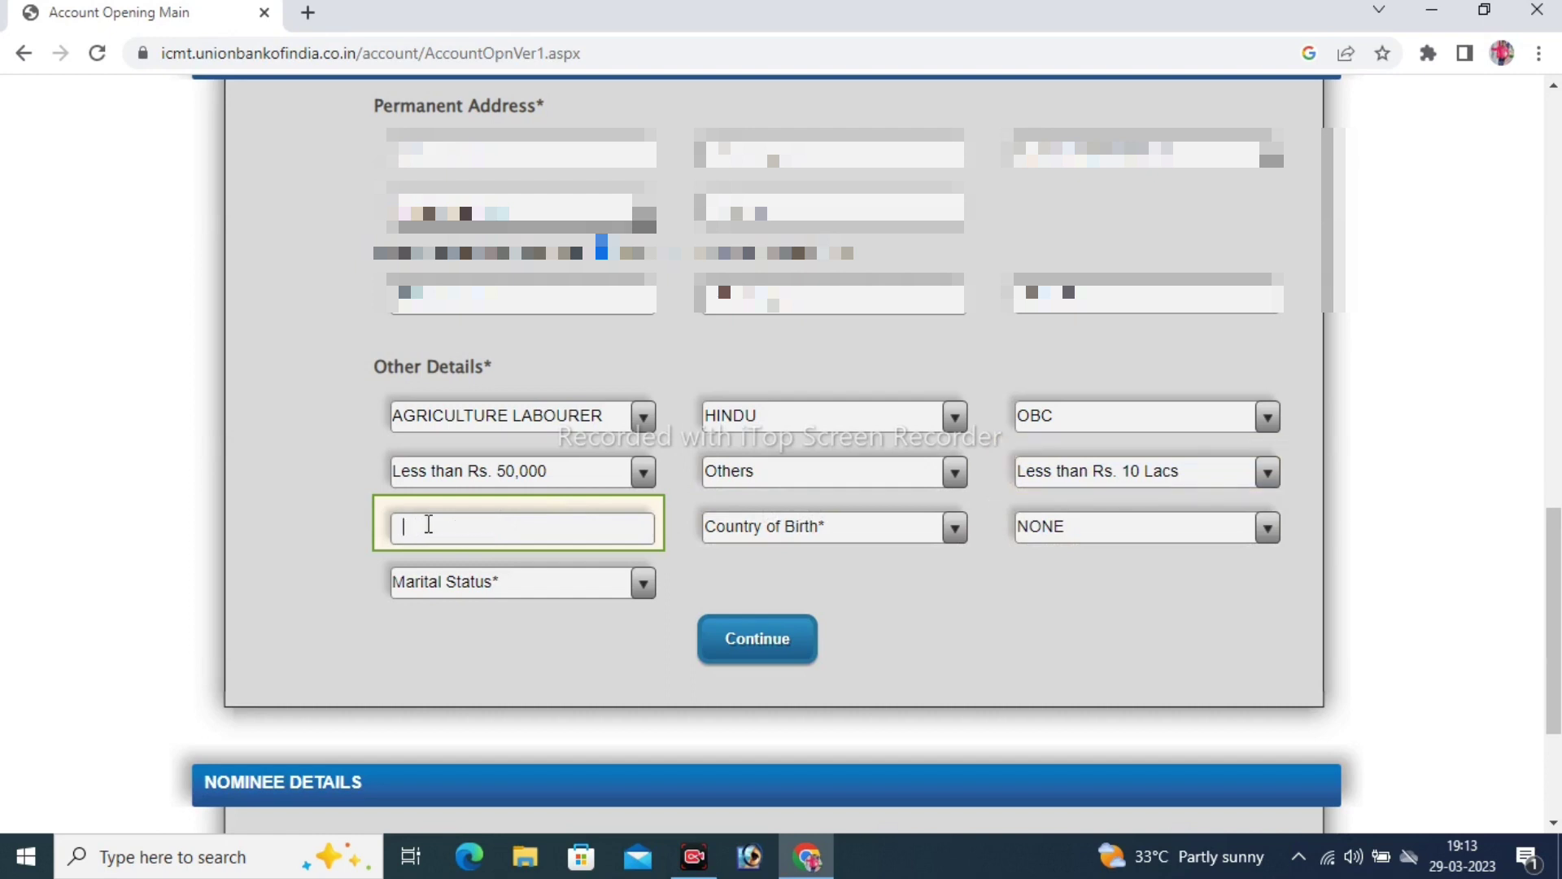
pyautogui.write('madhay pradesh')
pyautogui.click(778, 527)
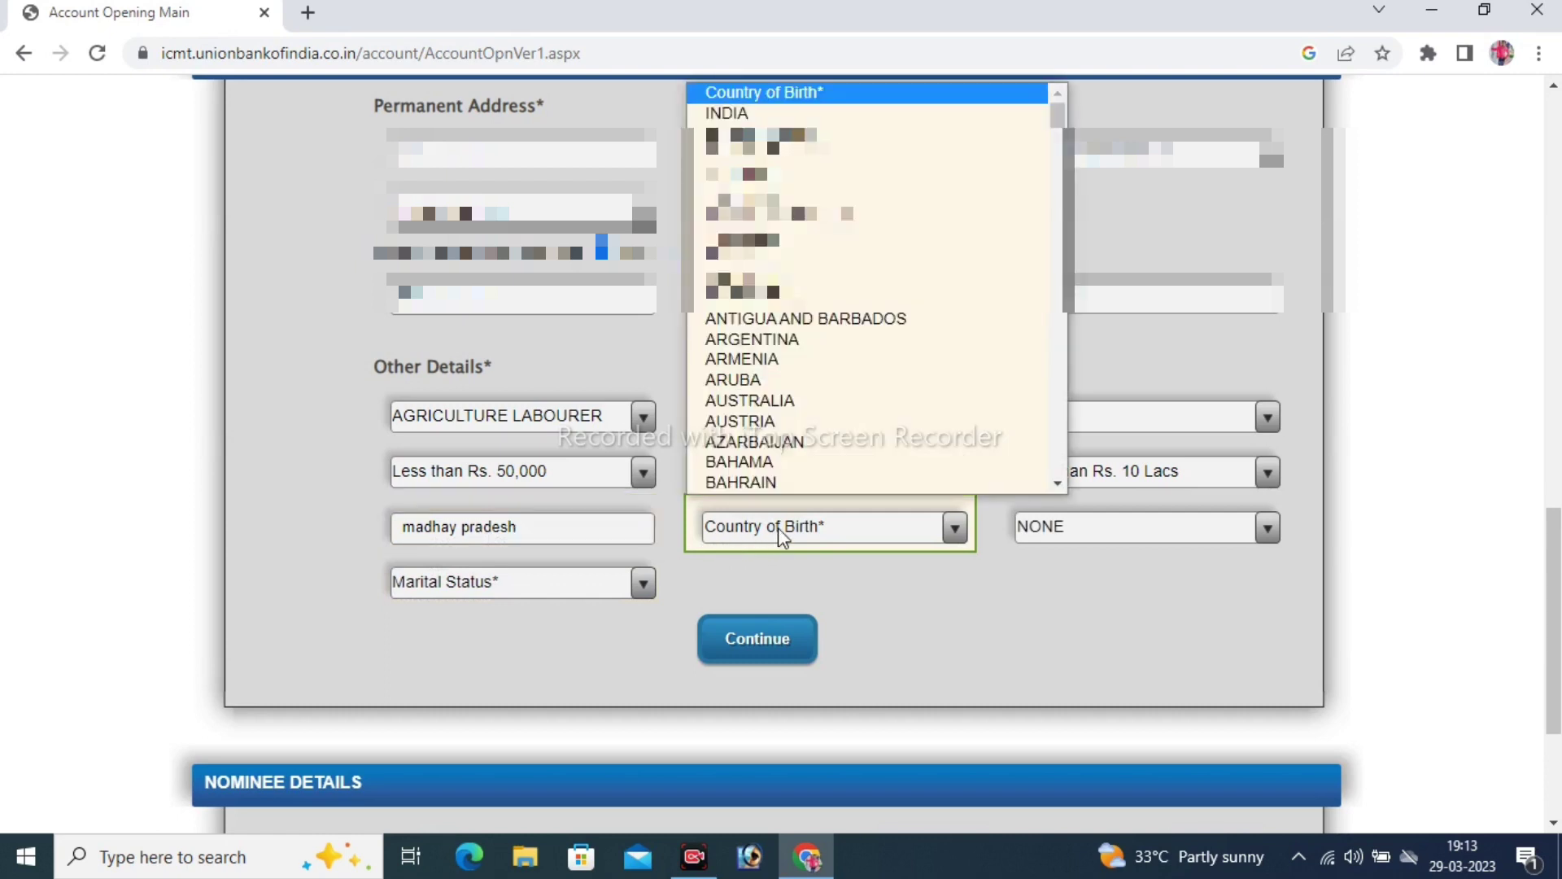
pyautogui.click(731, 113)
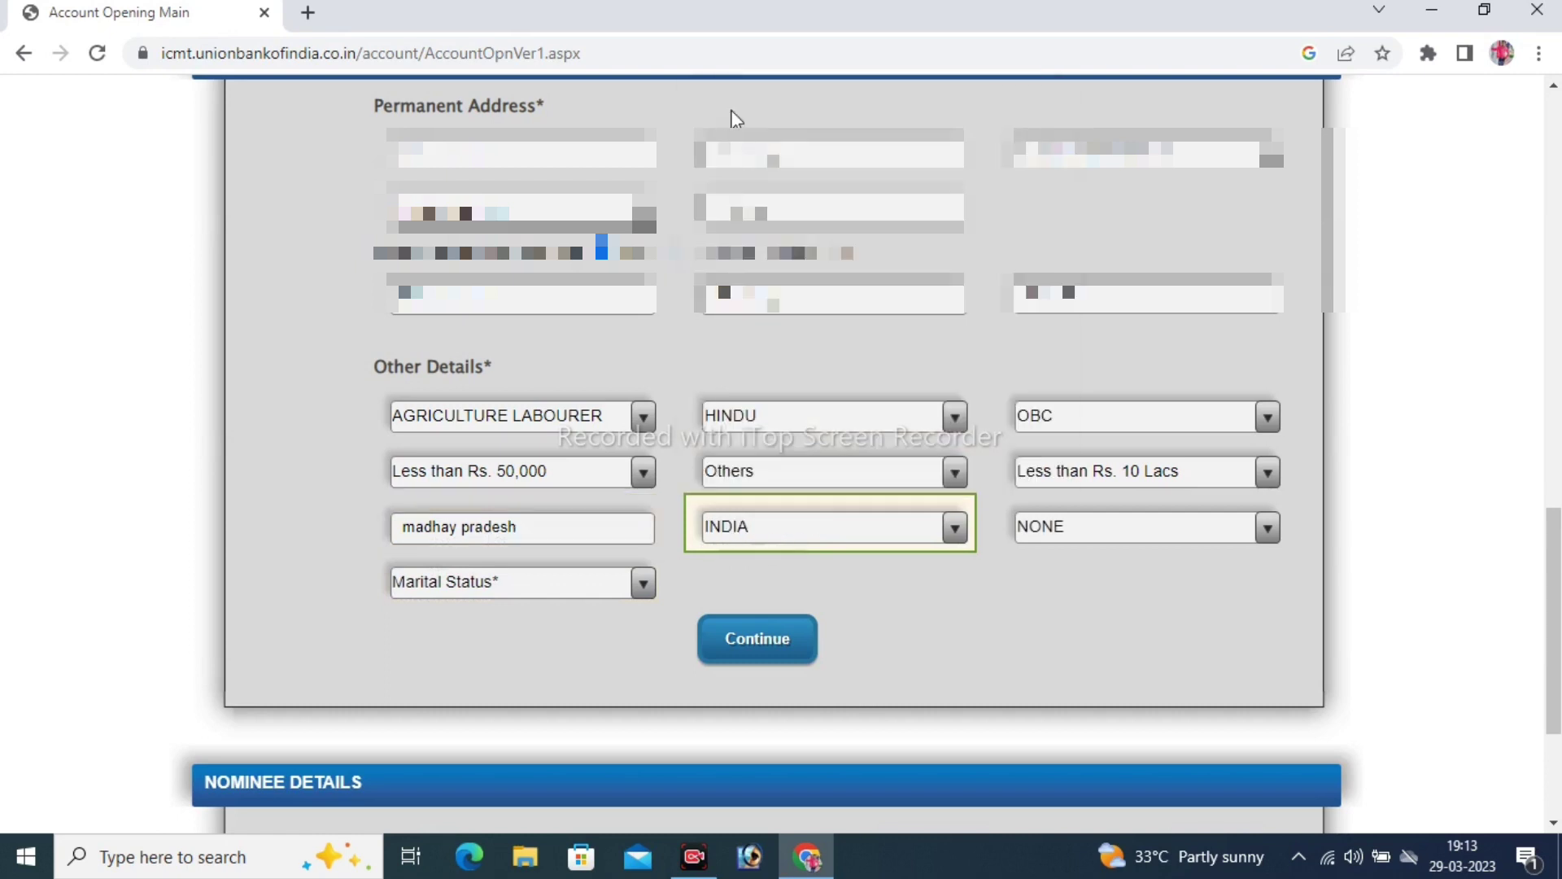
pyautogui.click(1077, 540)
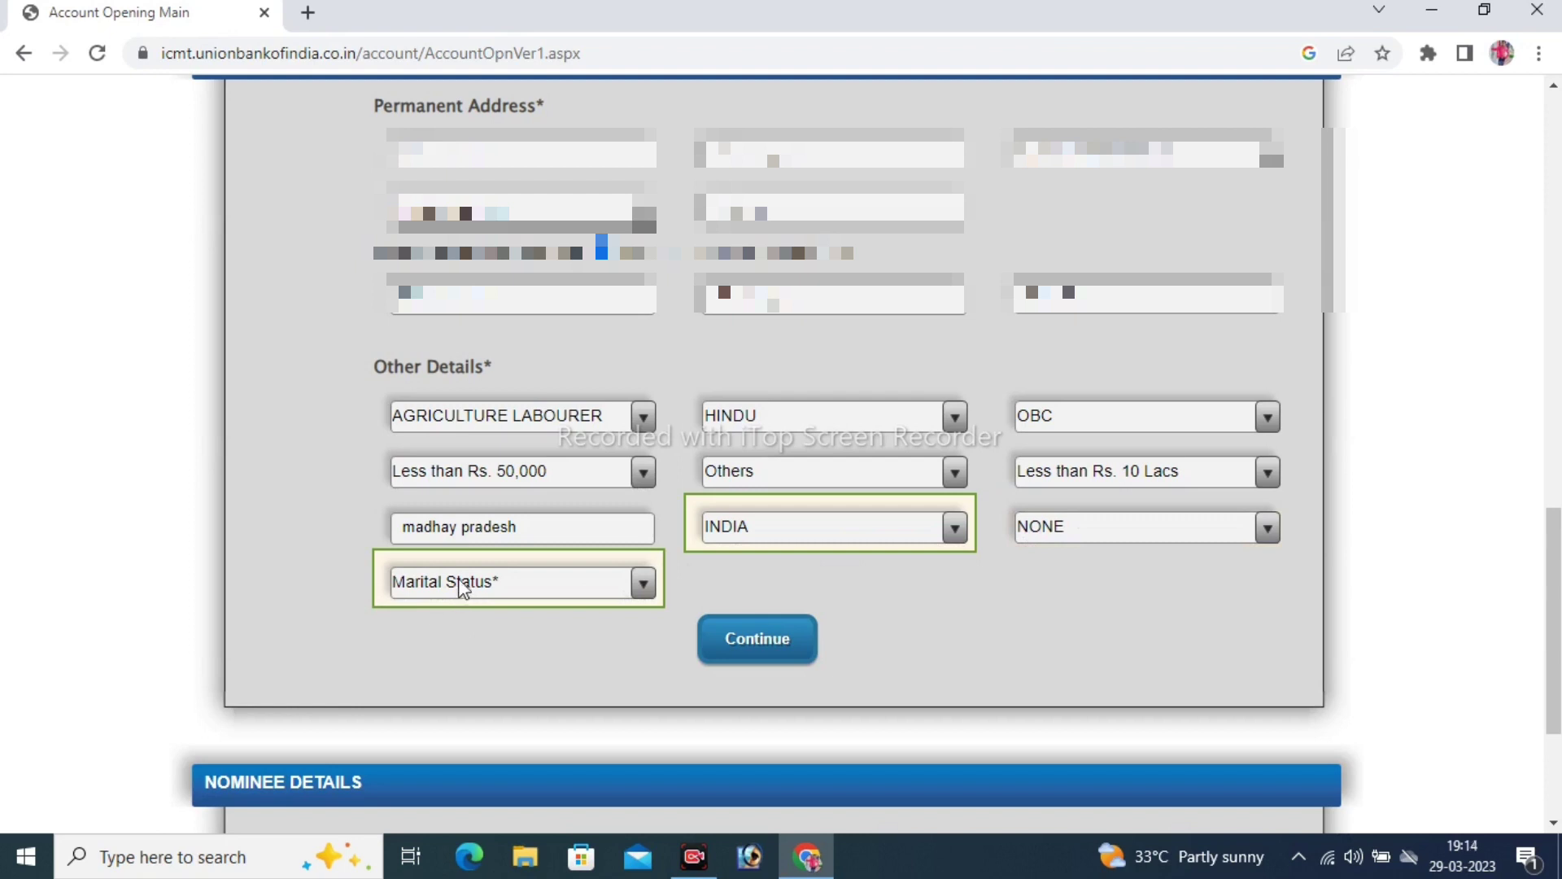
# Choose Single as marital status and submit the other details
pyautogui.click(485, 584)
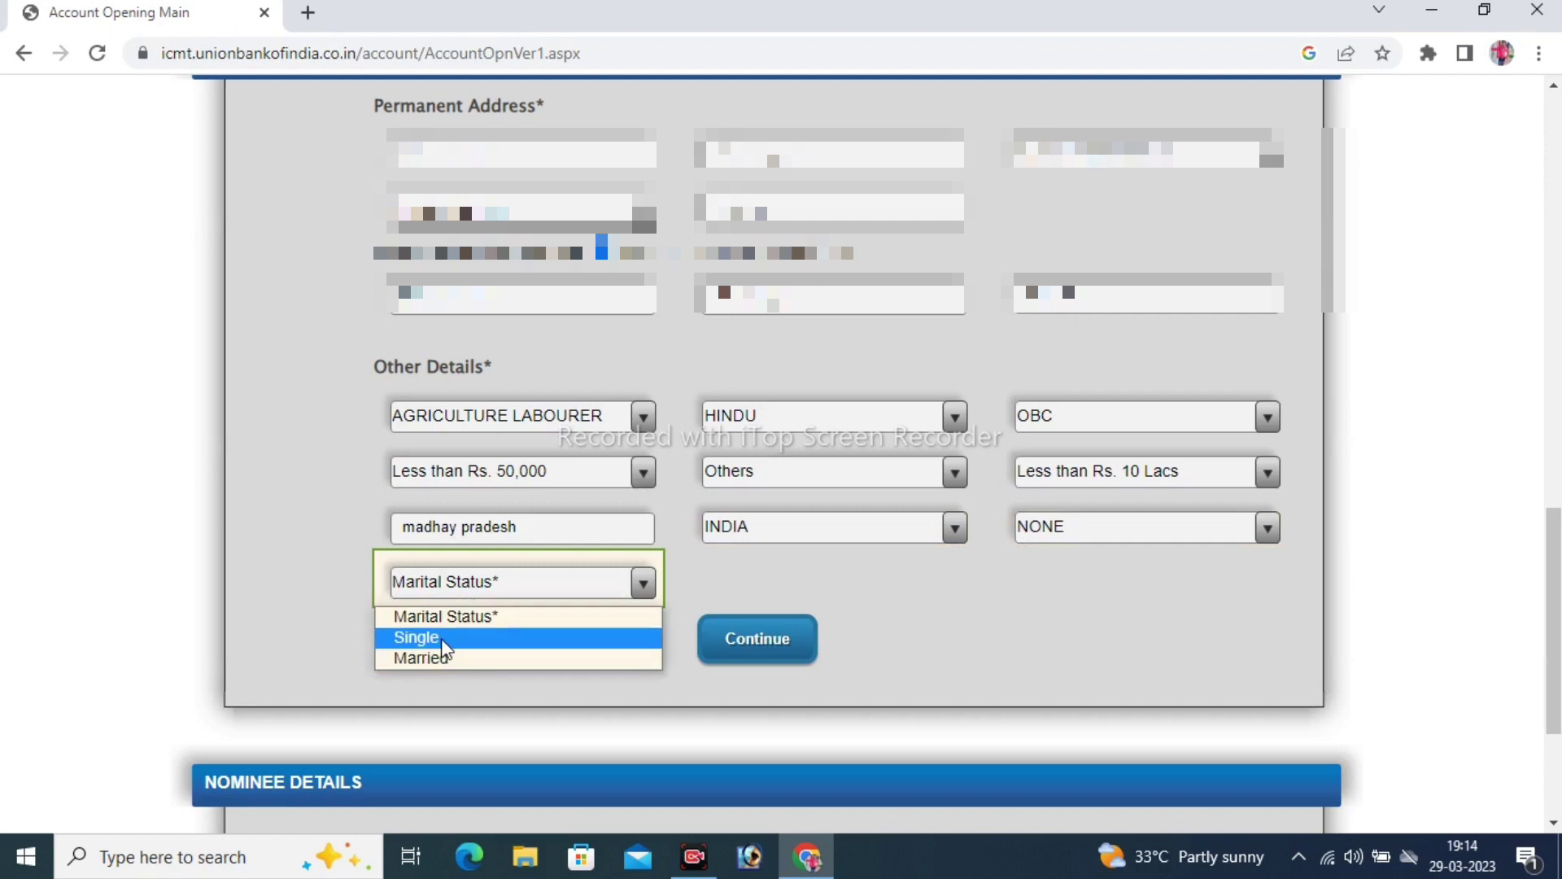
pyautogui.click(470, 639)
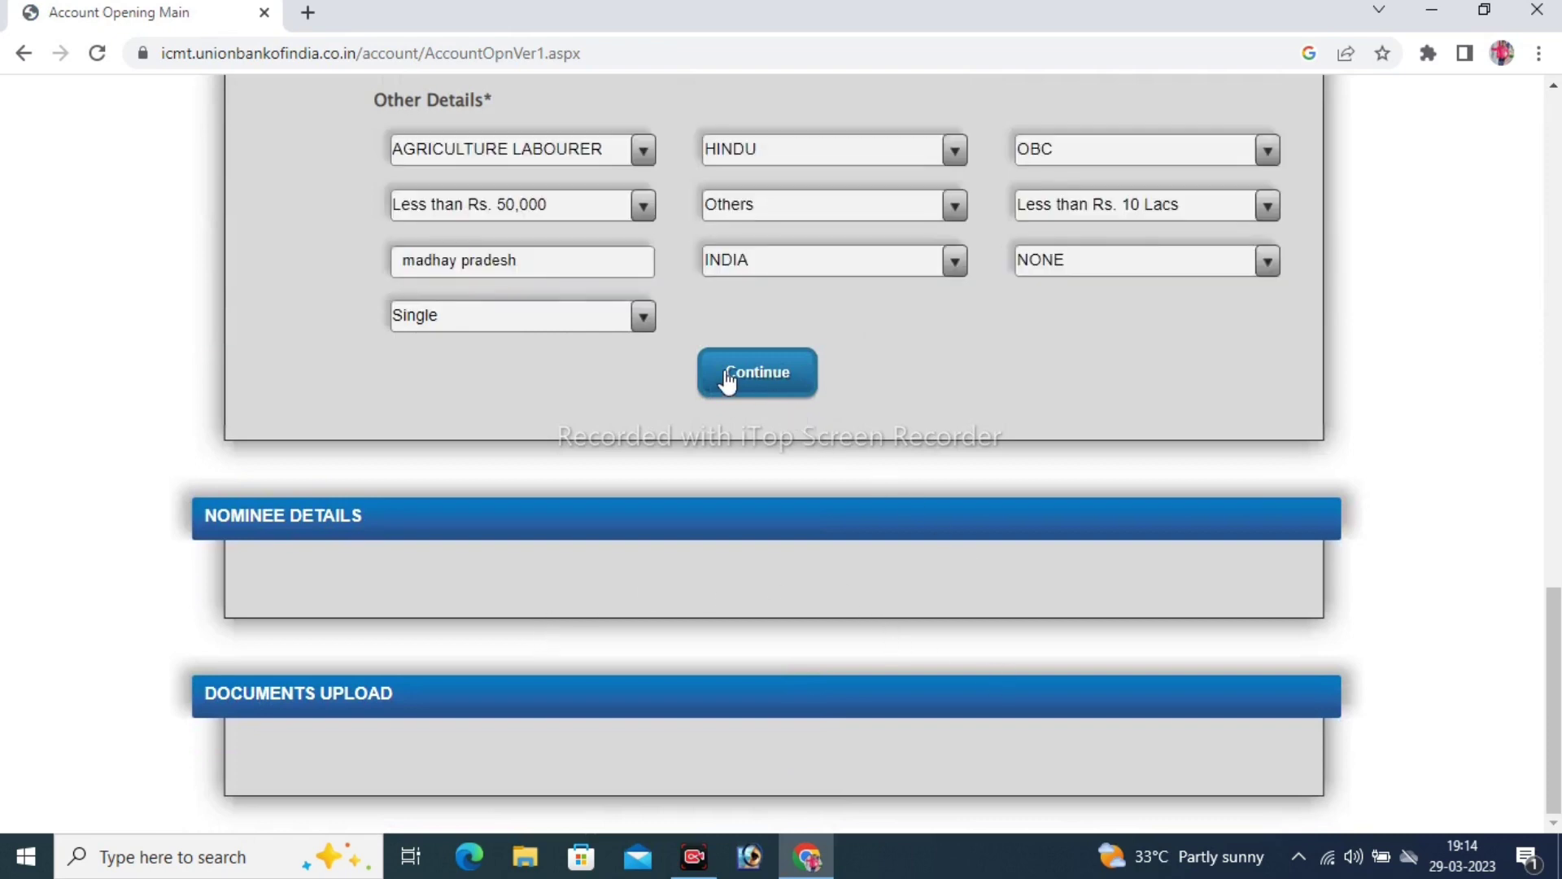
pyautogui.click(794, 384)
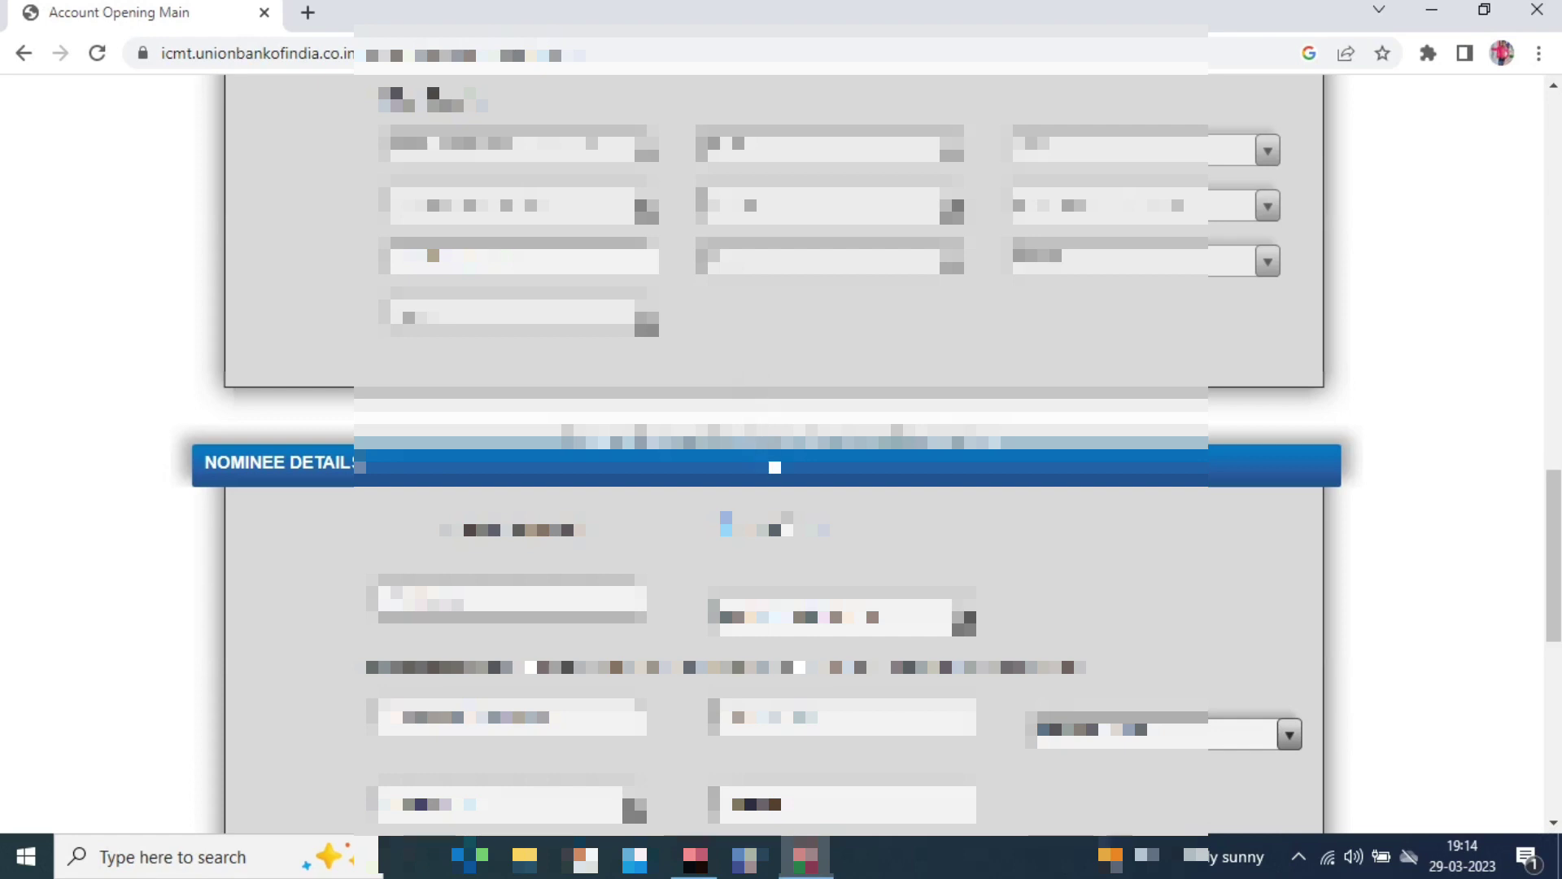
# Type the nominee's full name, correcting mistyped letters
pyautogui.scroll(-4, 771, 466)
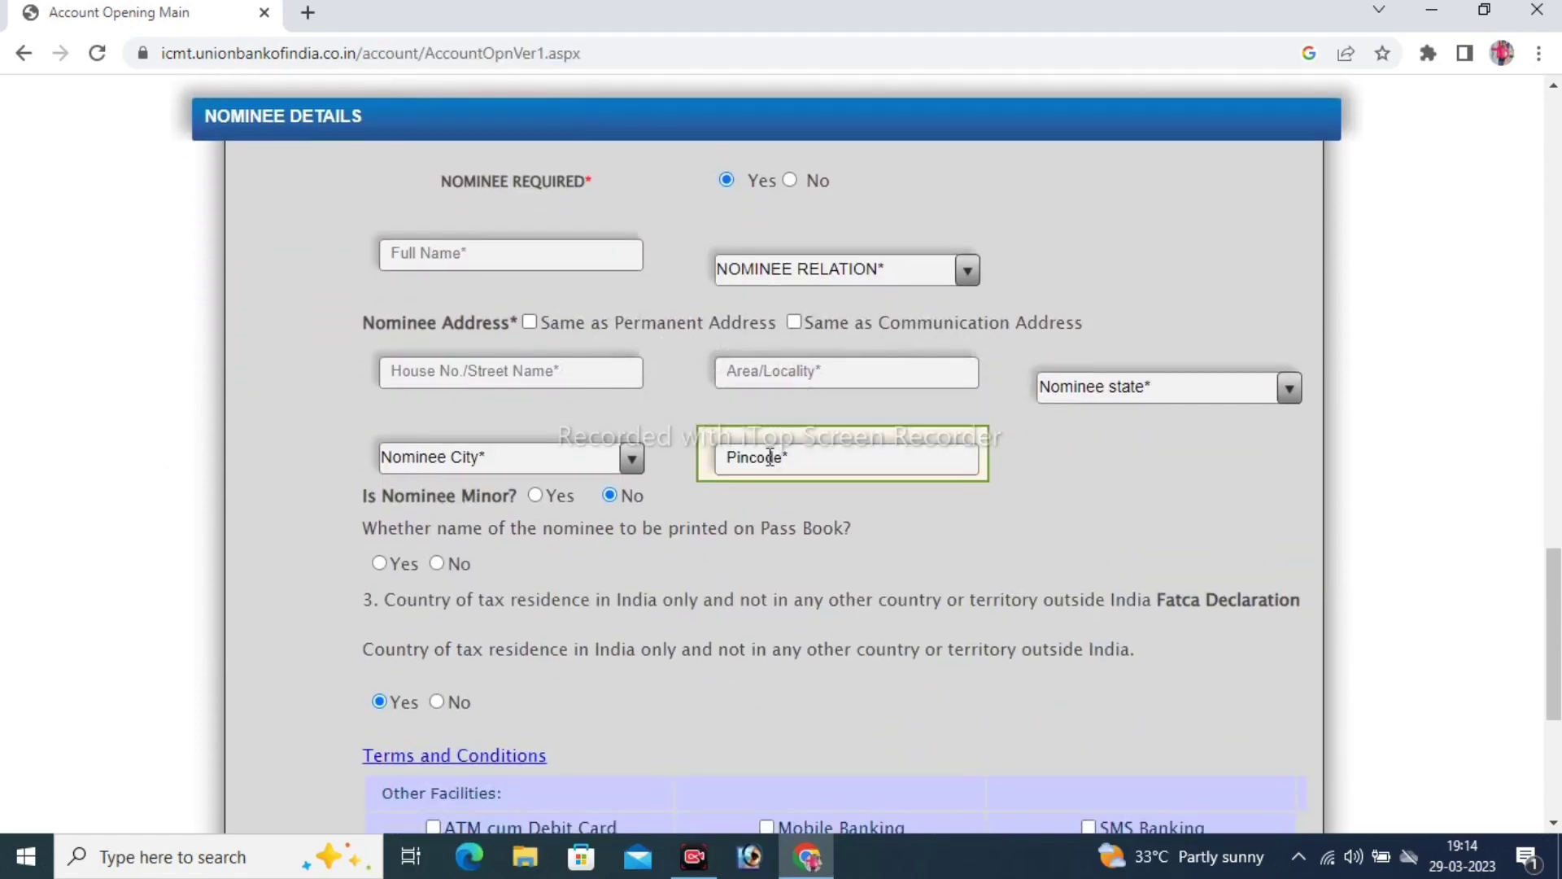
pyautogui.scroll(-1, 771, 466)
pyautogui.scroll(1, 683, 379)
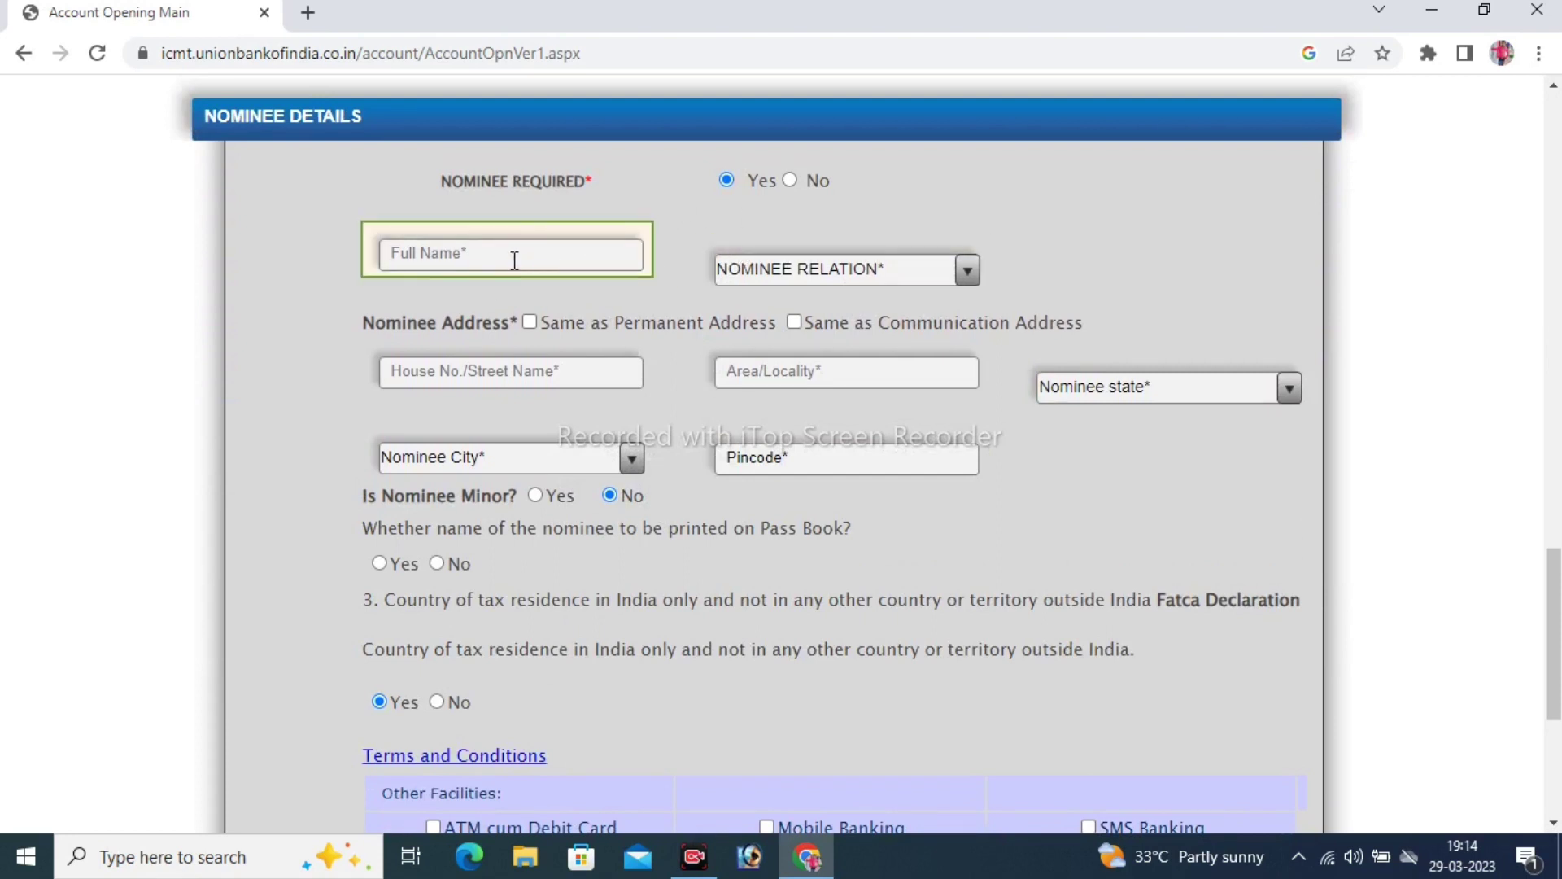
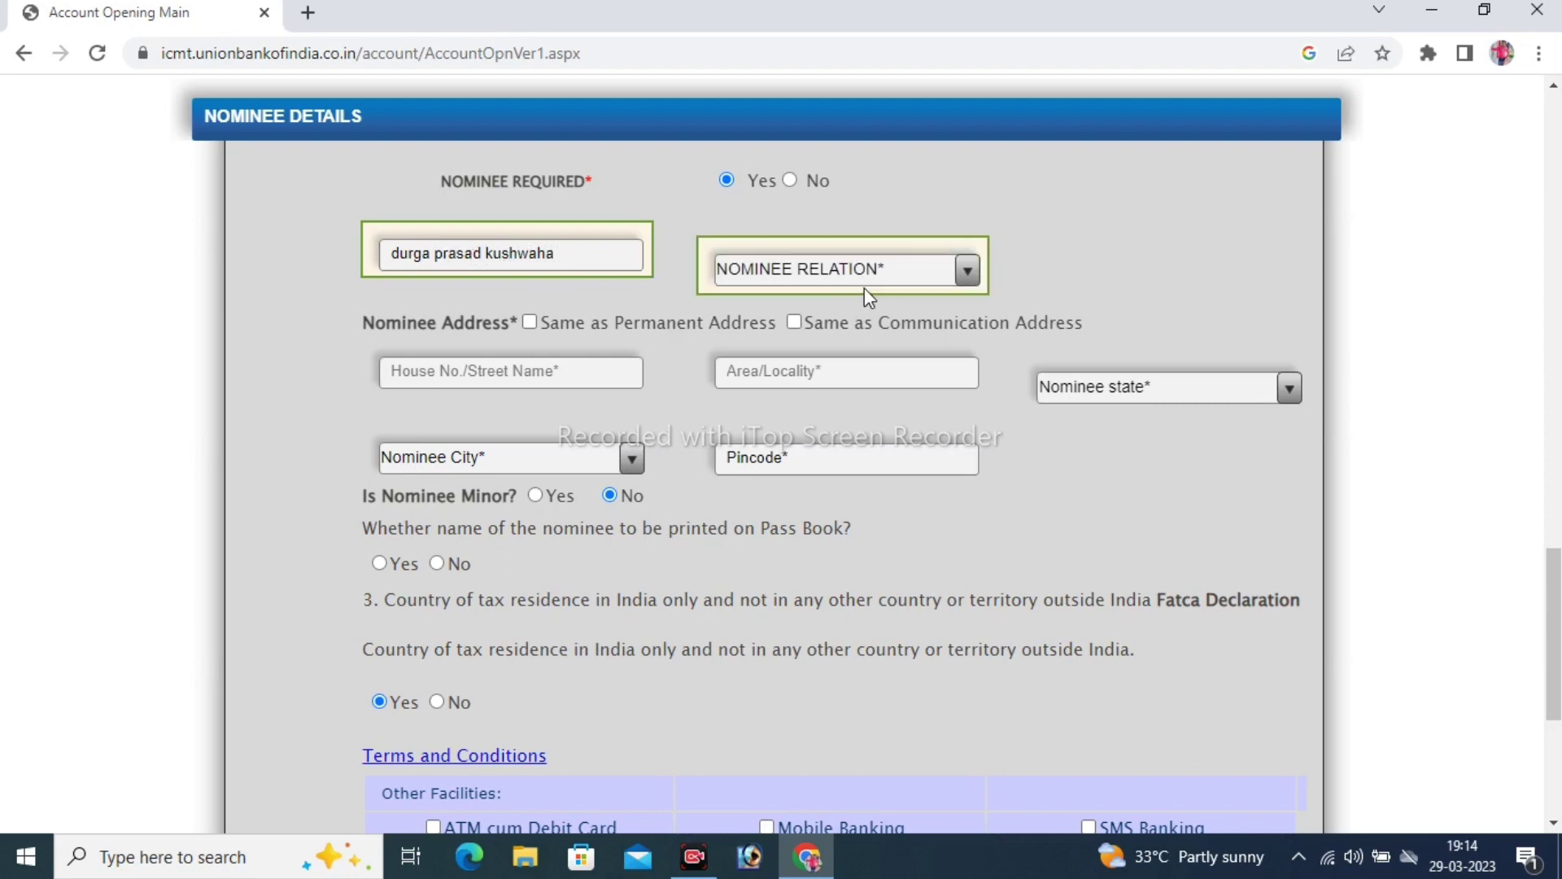
# Set the nominee relation to FATHER and reuse the permanent address for the nominee
pyautogui.click(891, 269)
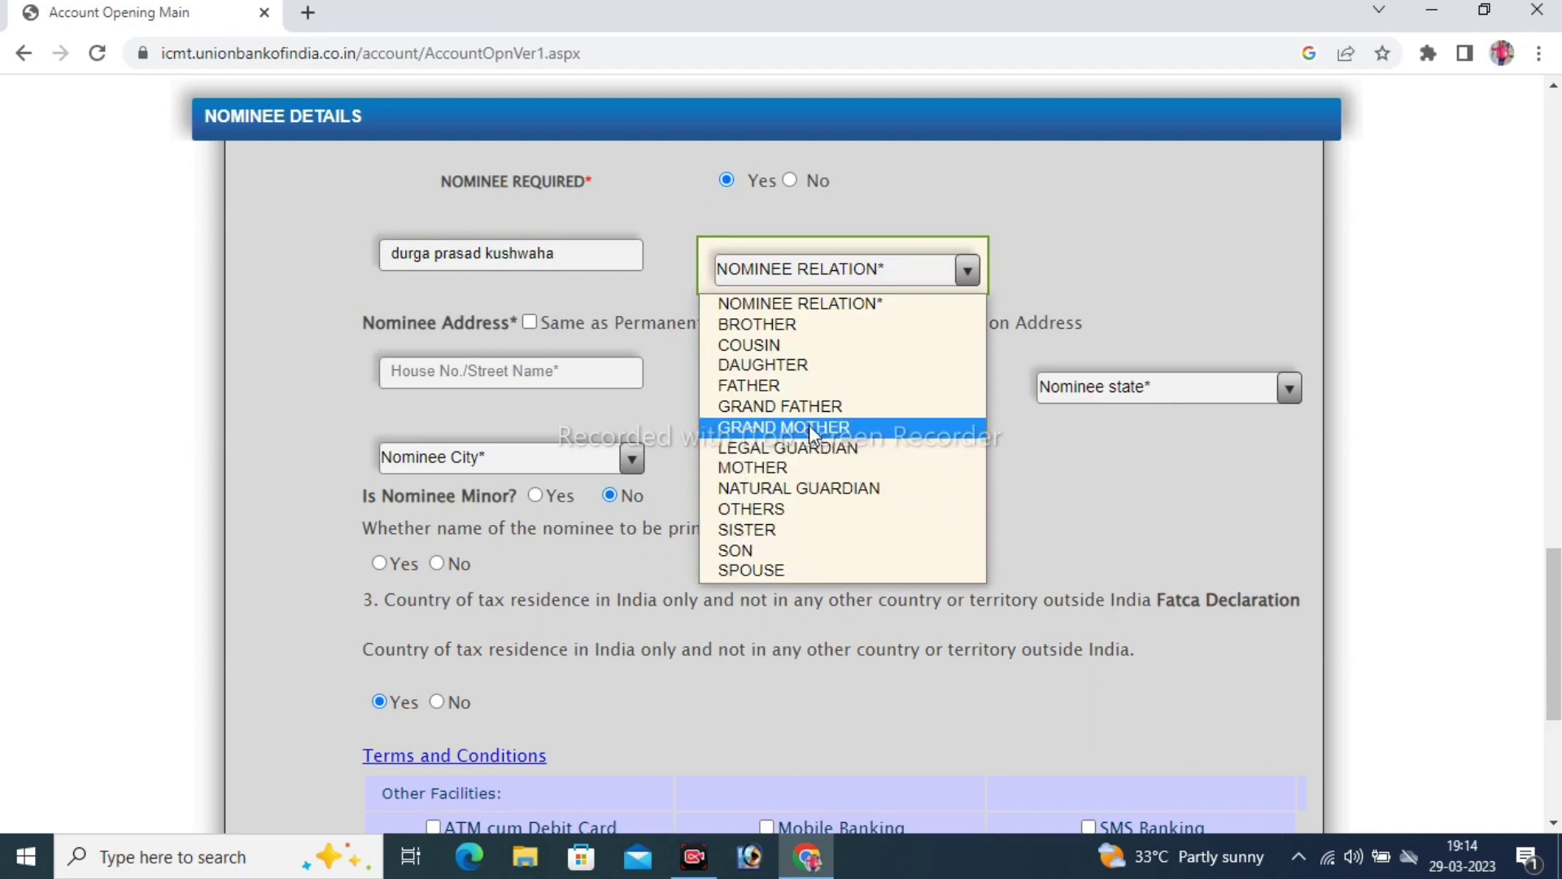
pyautogui.click(804, 387)
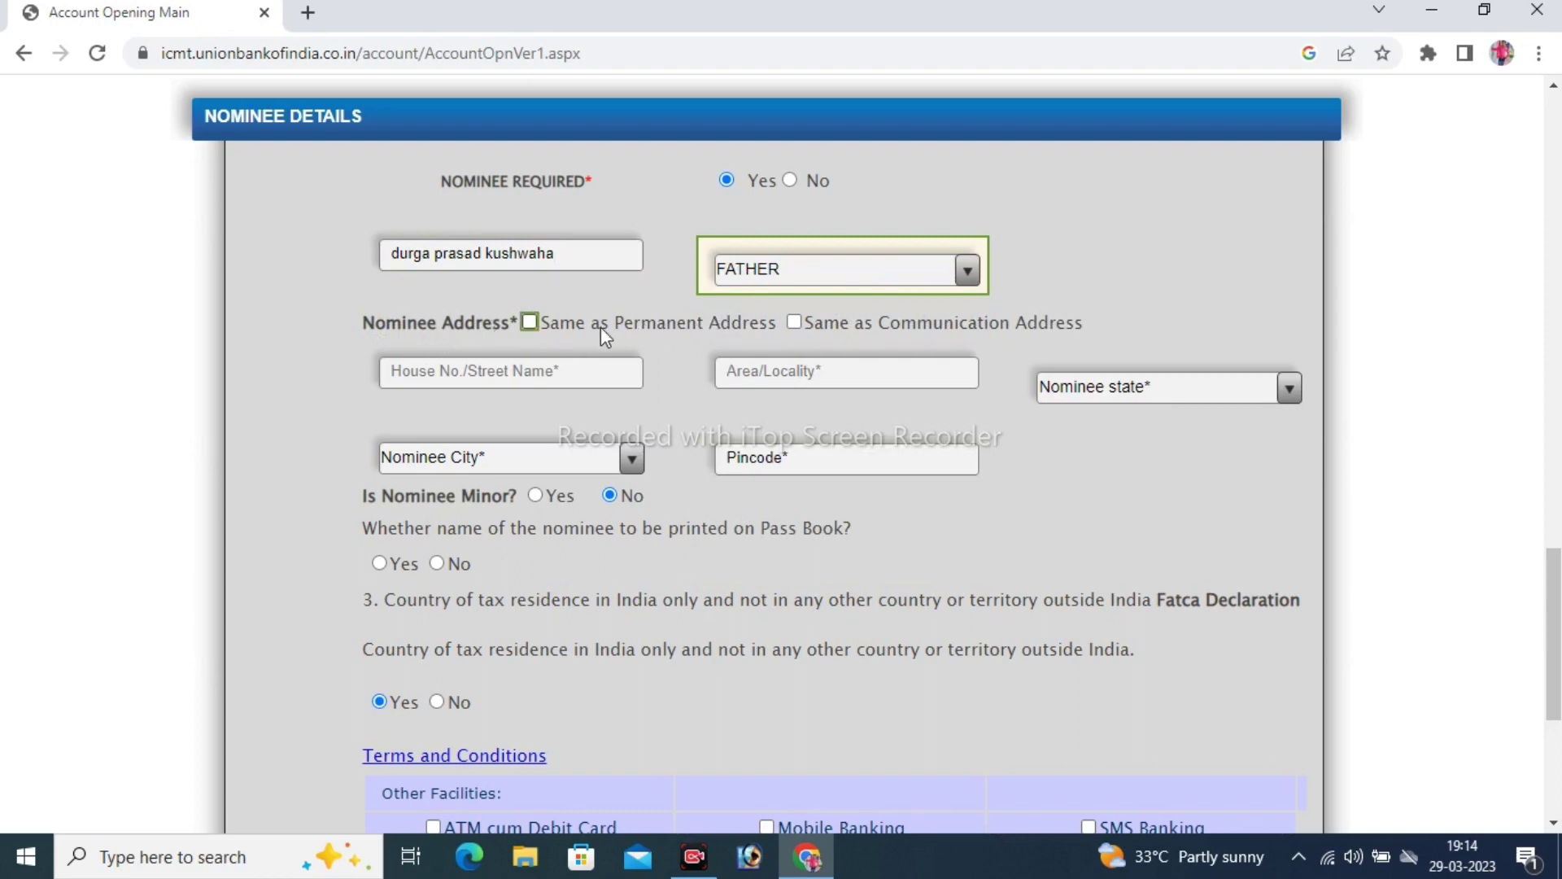
pyautogui.click(529, 321)
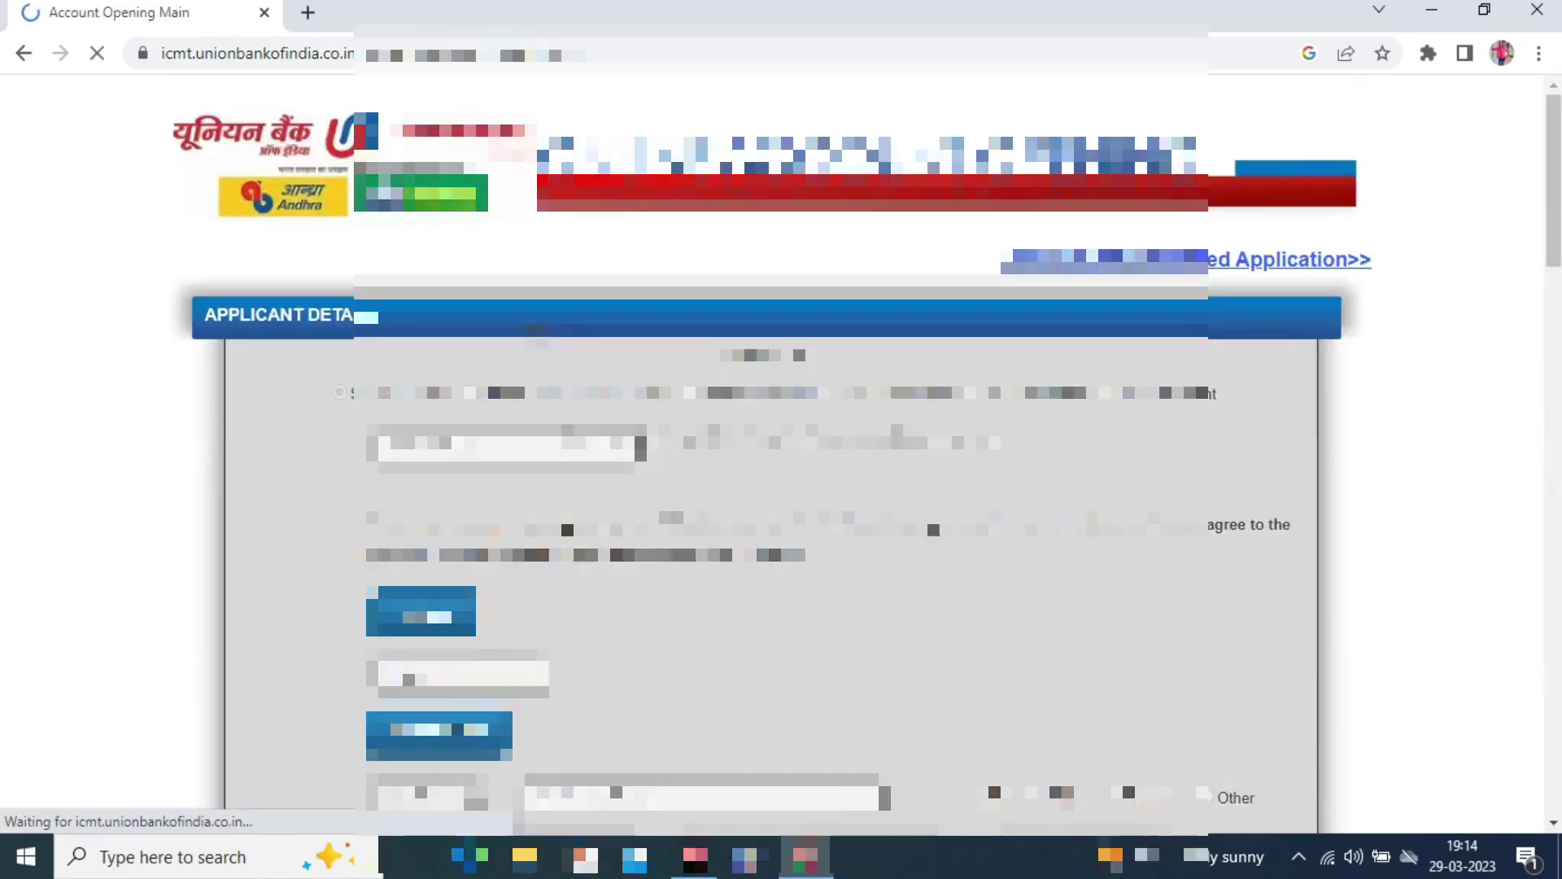
# Keep the nominee marked as not a minor and review the passbook printing question
pyautogui.press('Tab')
pyautogui.press('Tab')
pyautogui.press('Tab')
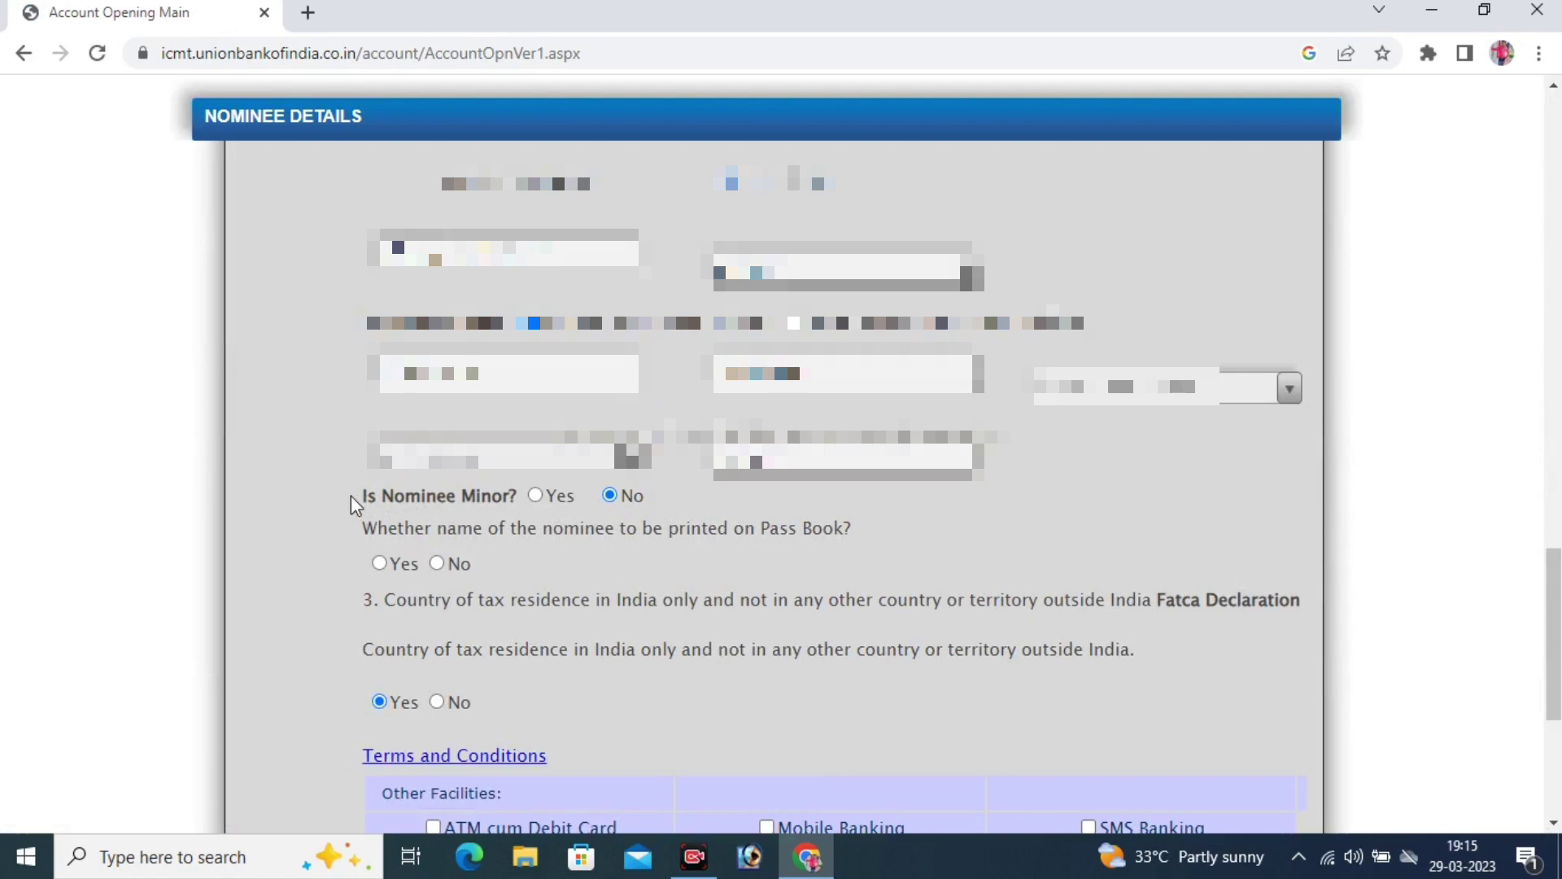
pyautogui.moveTo(350, 496); pyautogui.dragTo(516, 503)
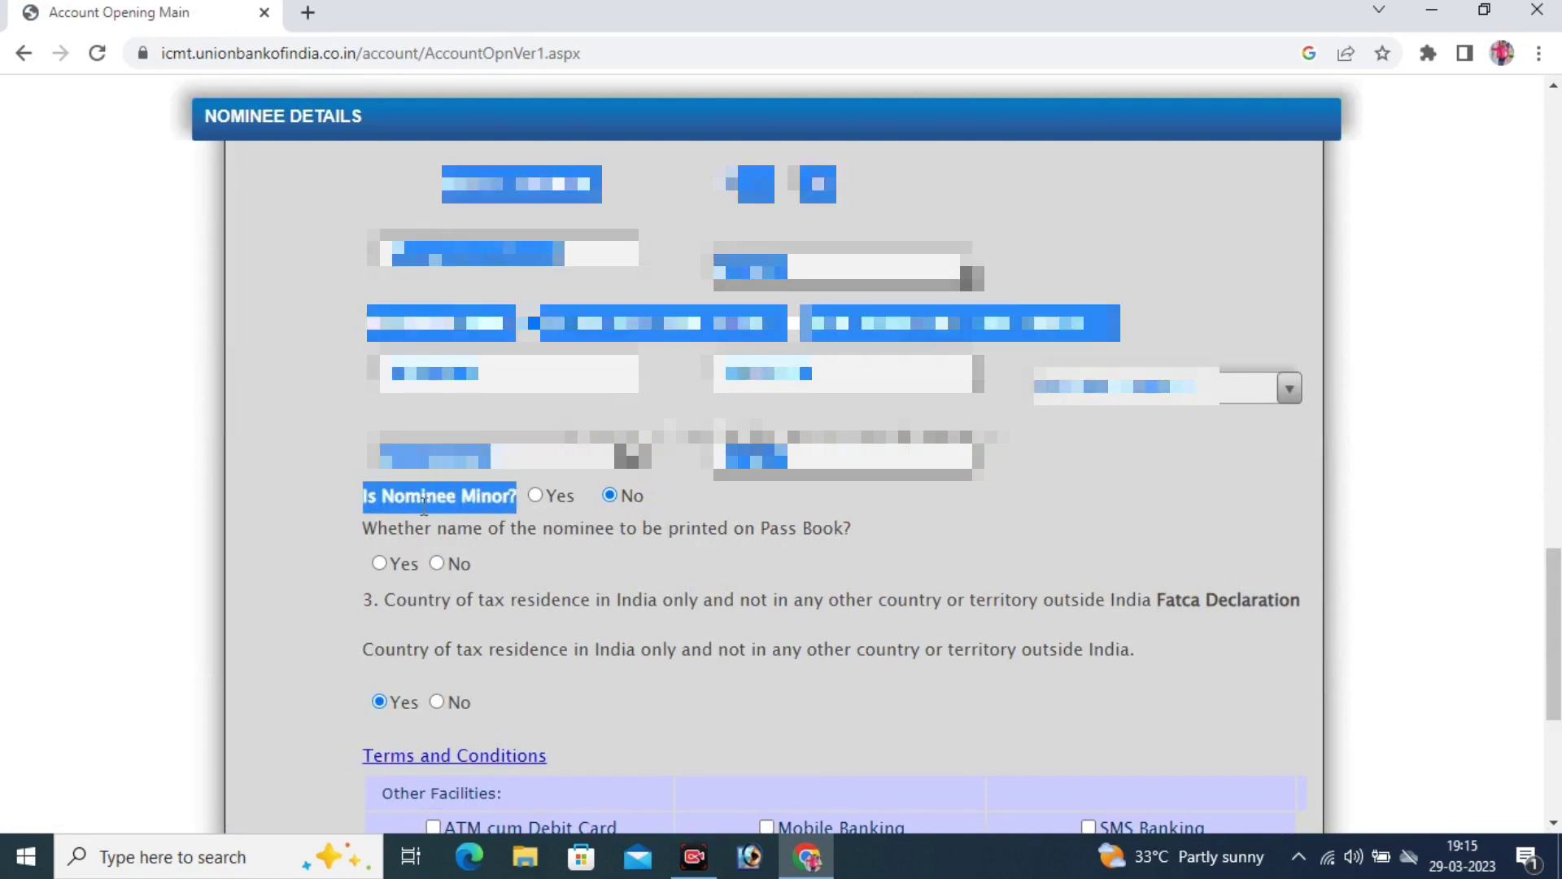
pyautogui.moveTo(354, 496); pyautogui.dragTo(502, 506)
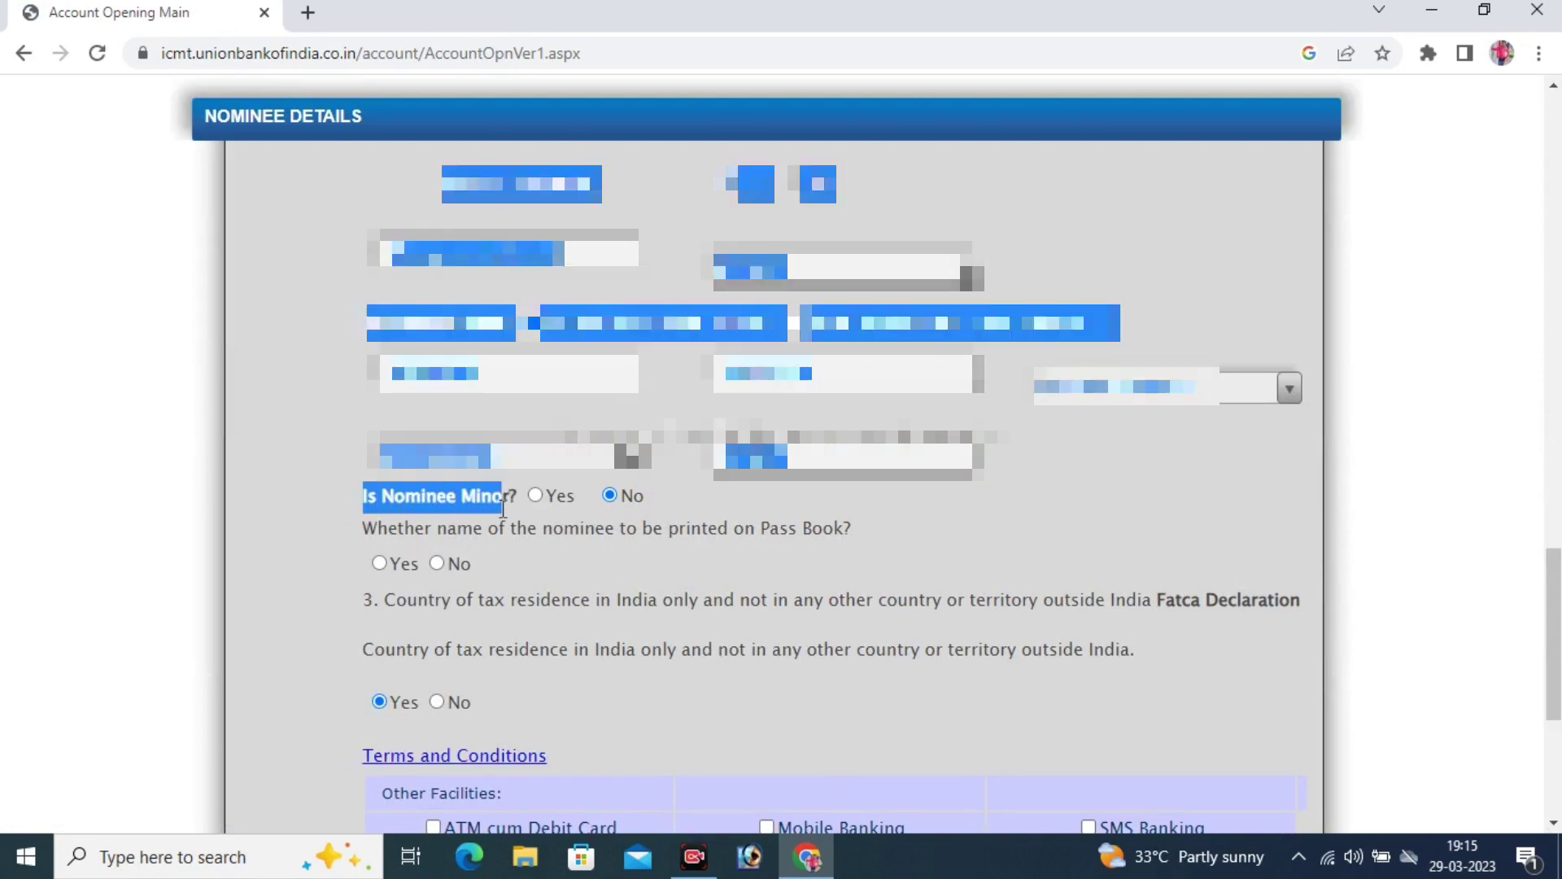
pyautogui.click(630, 506)
pyautogui.click(690, 490)
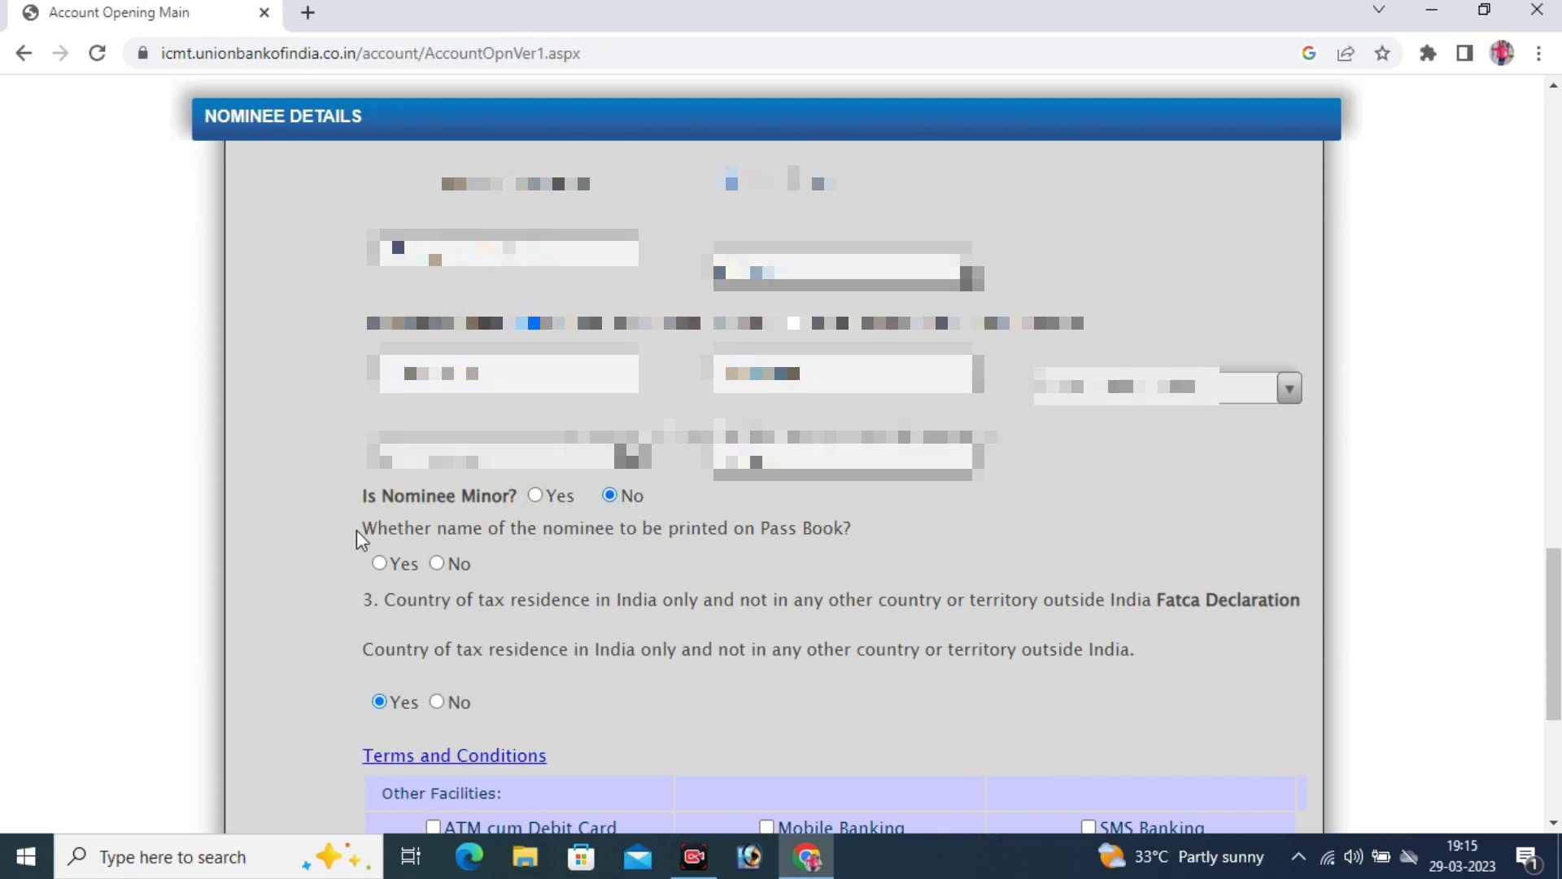
pyautogui.moveTo(363, 529); pyautogui.dragTo(851, 539)
pyautogui.click(846, 553)
# Print the nominee name on the passbook and request ATM cum Debit Card and SMS Banking
pyautogui.scroll(-2, 508, 543)
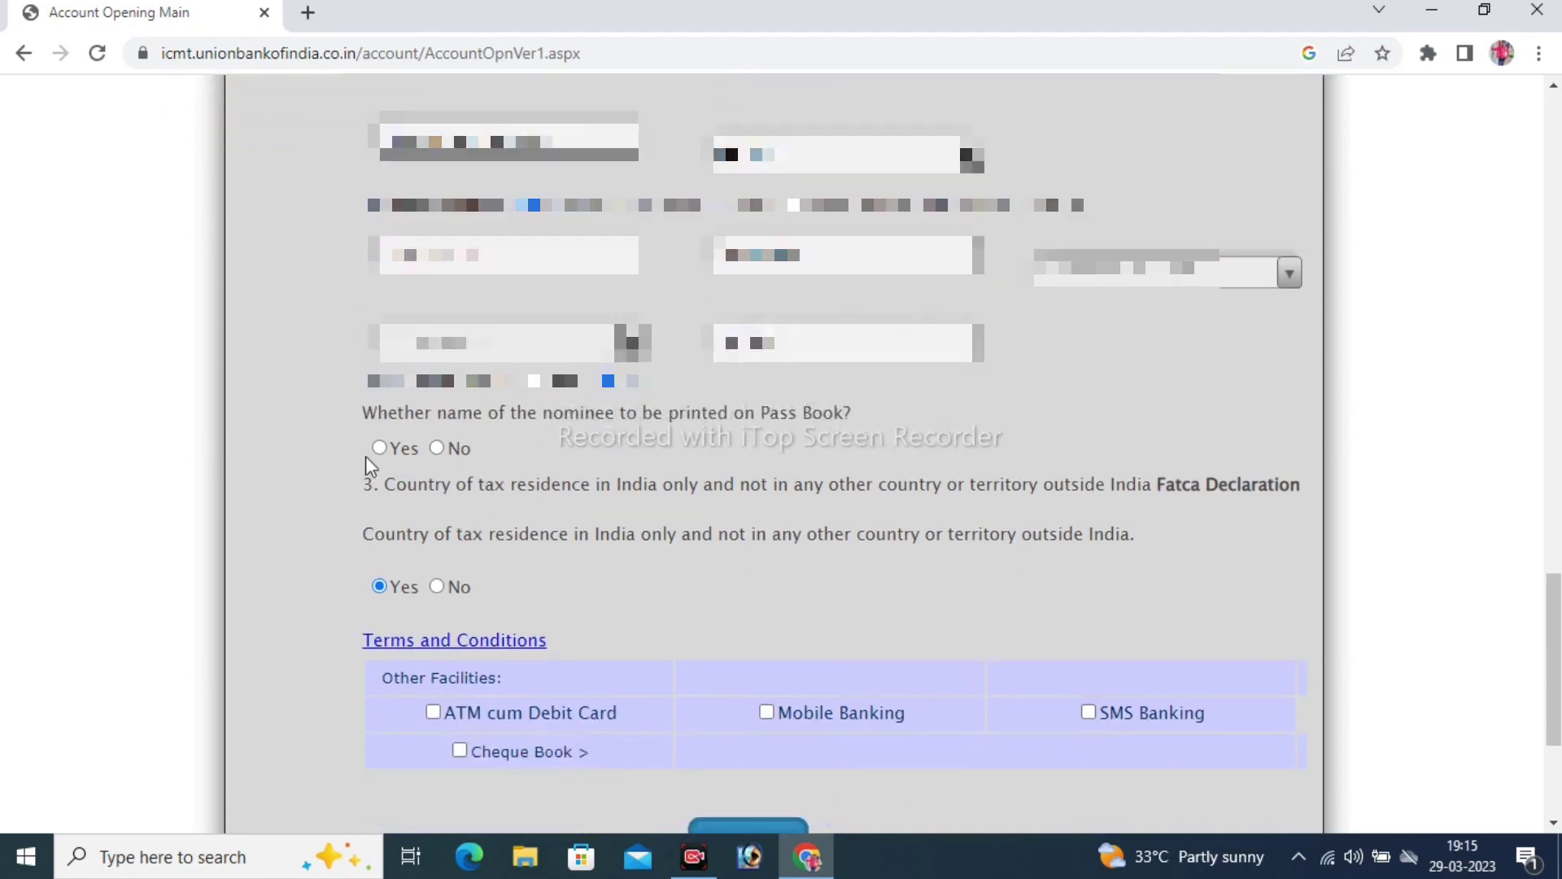
pyautogui.click(401, 450)
pyautogui.click(379, 448)
pyautogui.scroll(-3, 464, 529)
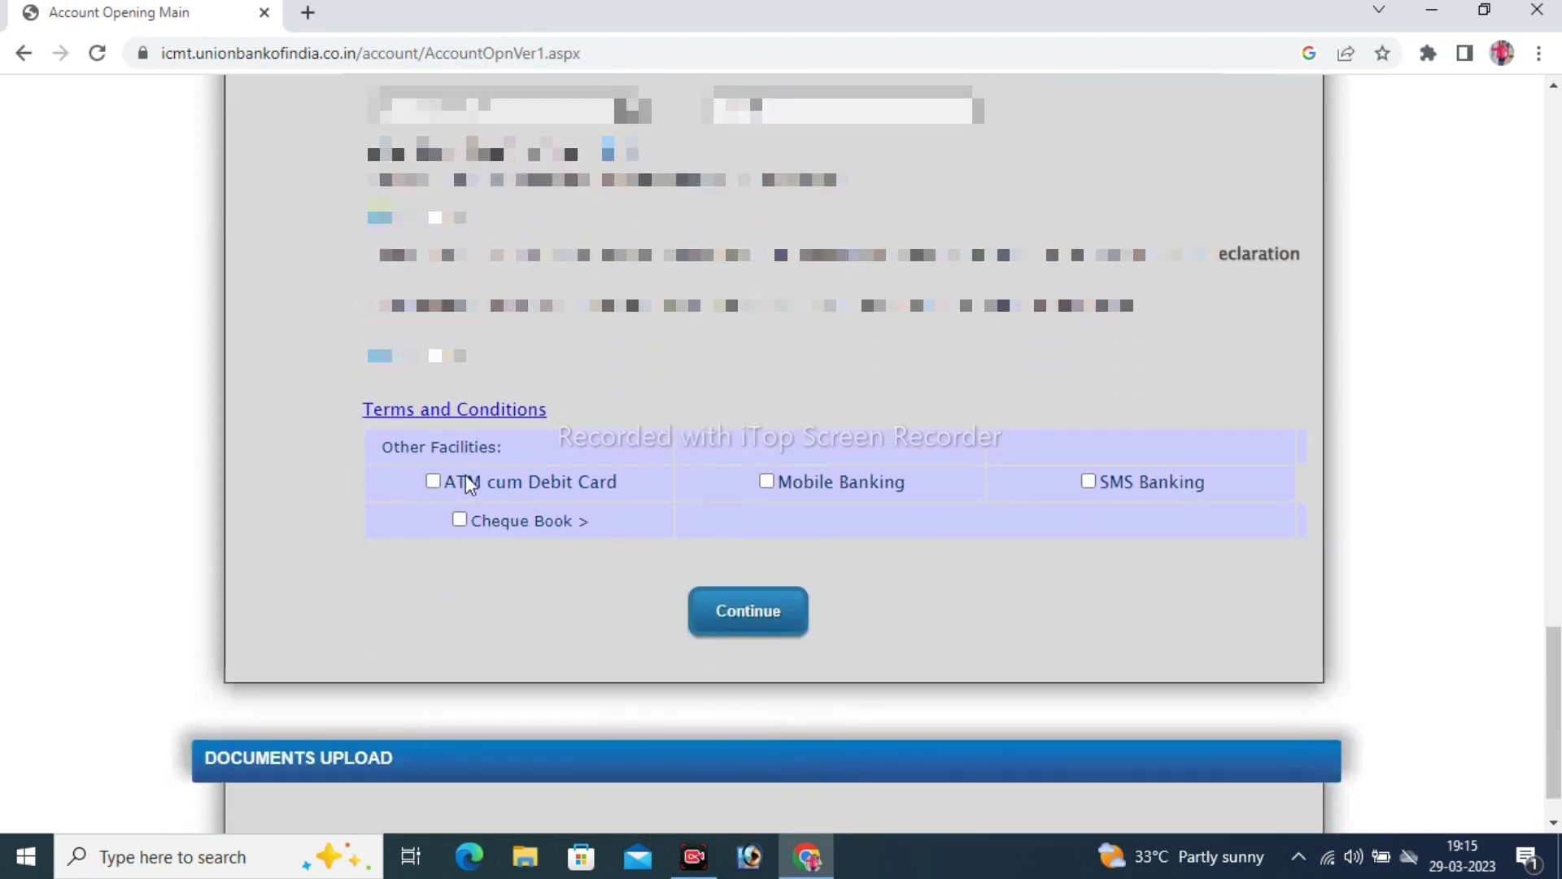
pyautogui.click(435, 481)
pyautogui.click(1089, 481)
# Submit the chosen facilities and review the document upload instructions
pyautogui.click(749, 614)
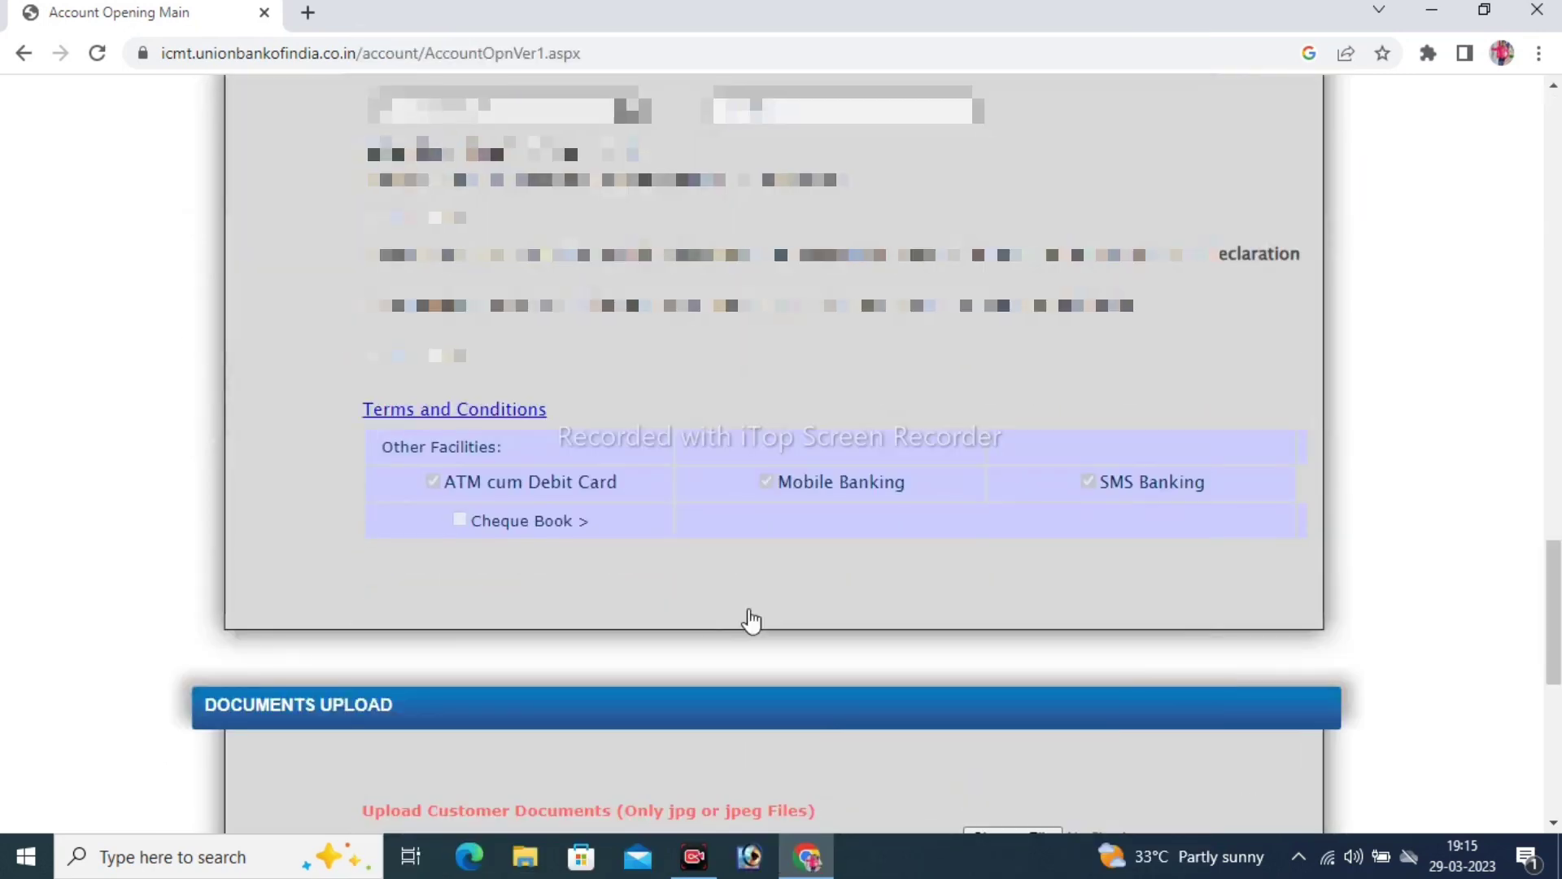
pyautogui.scroll(-7, 750, 620)
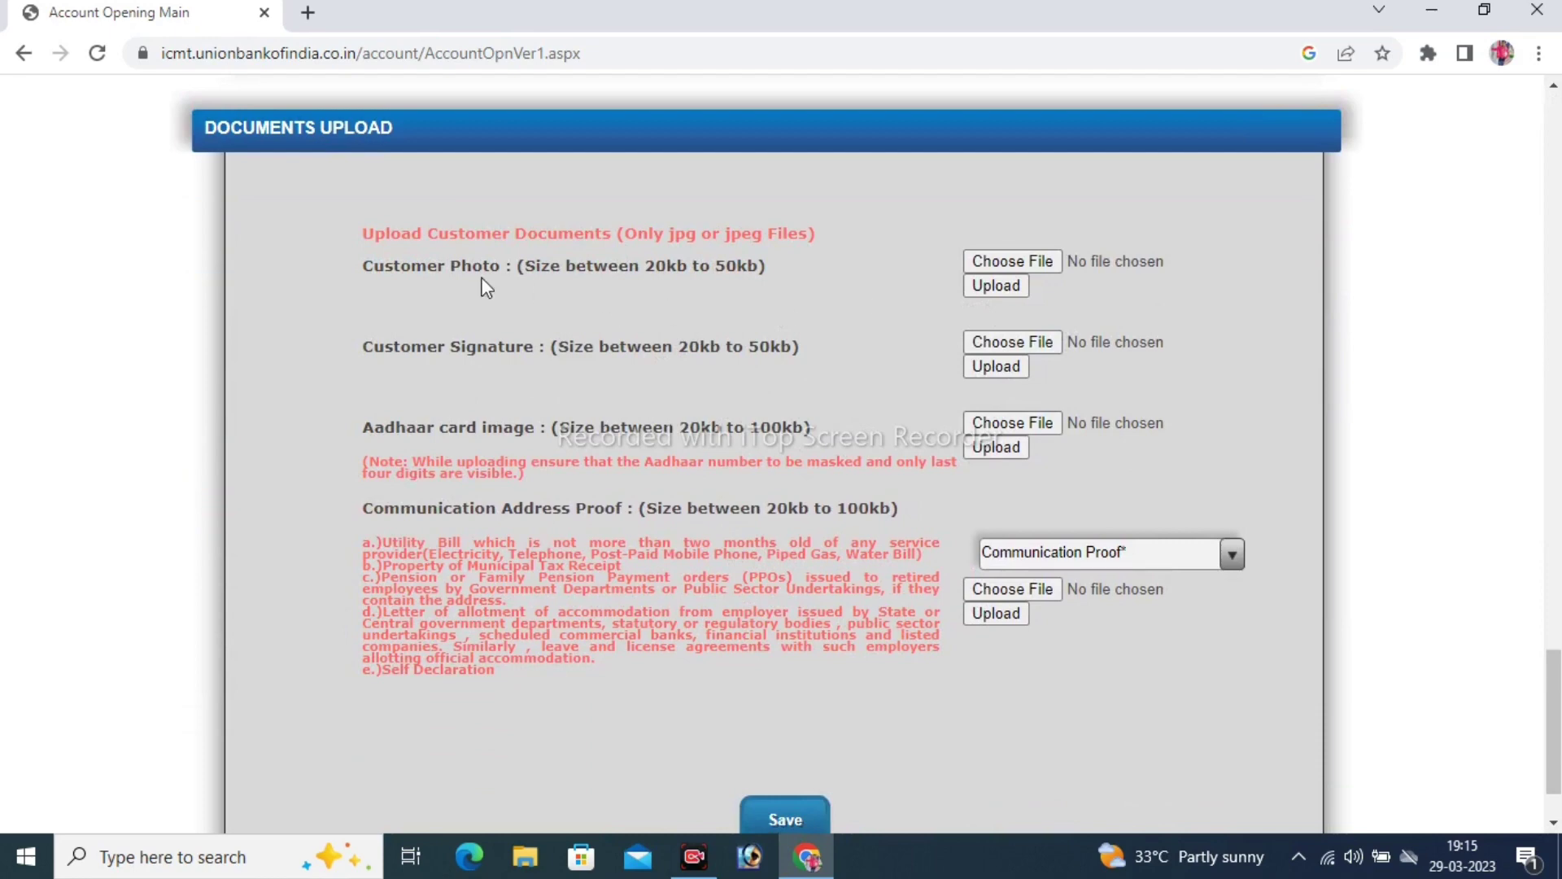
pyautogui.moveTo(358, 264); pyautogui.dragTo(426, 283)
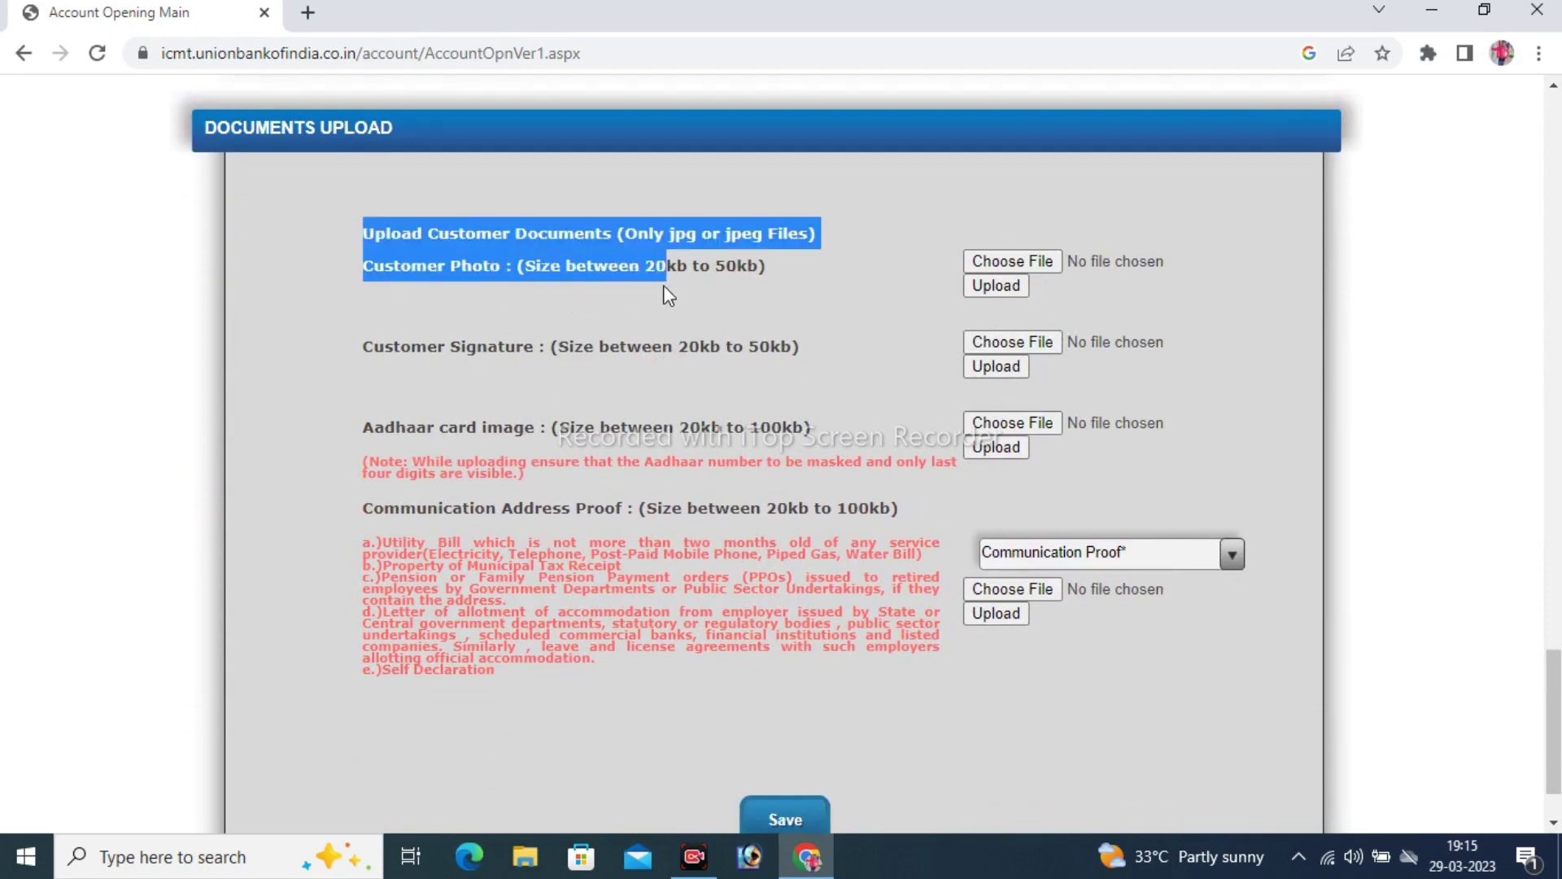
pyautogui.click(762, 283)
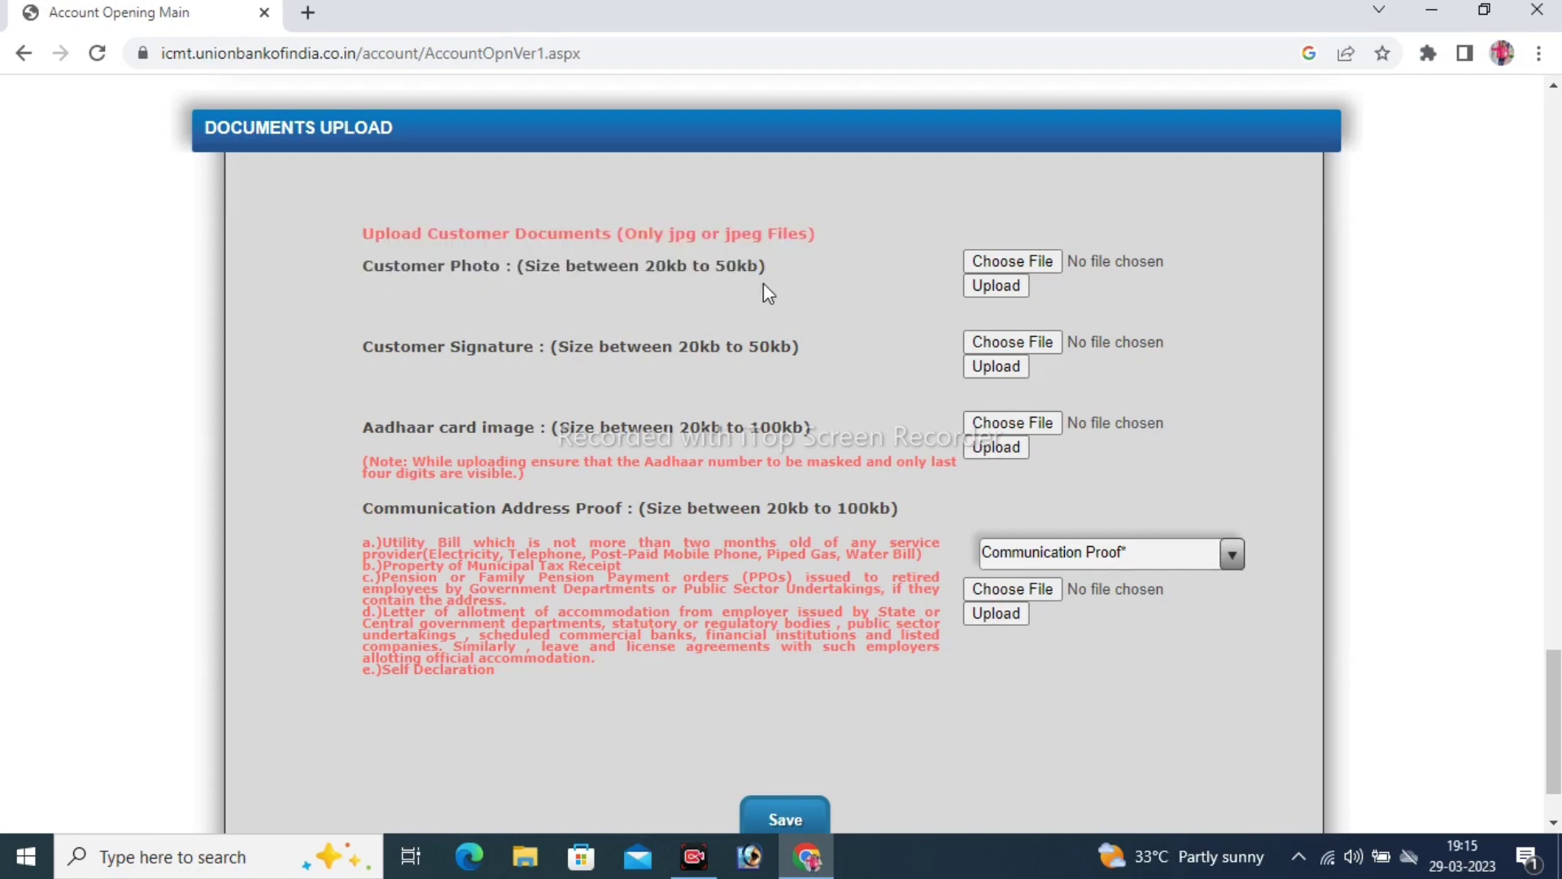
# Choose the customer photo from Downloads and upload it as the Customer Photo
pyautogui.click(1014, 262)
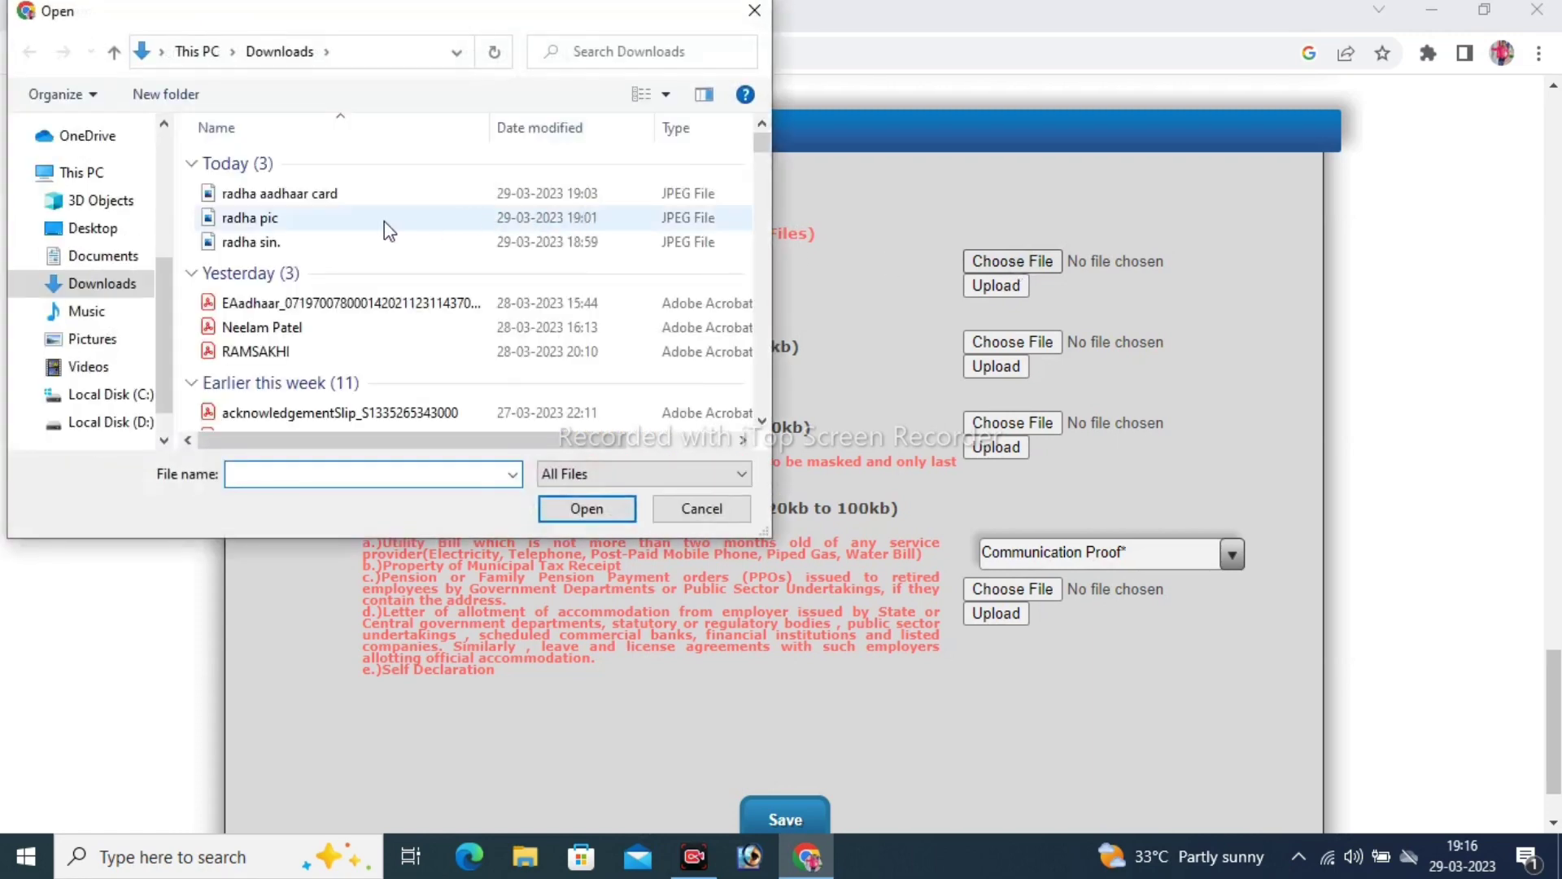
pyautogui.click(371, 222)
pyautogui.doubleClick(373, 231)
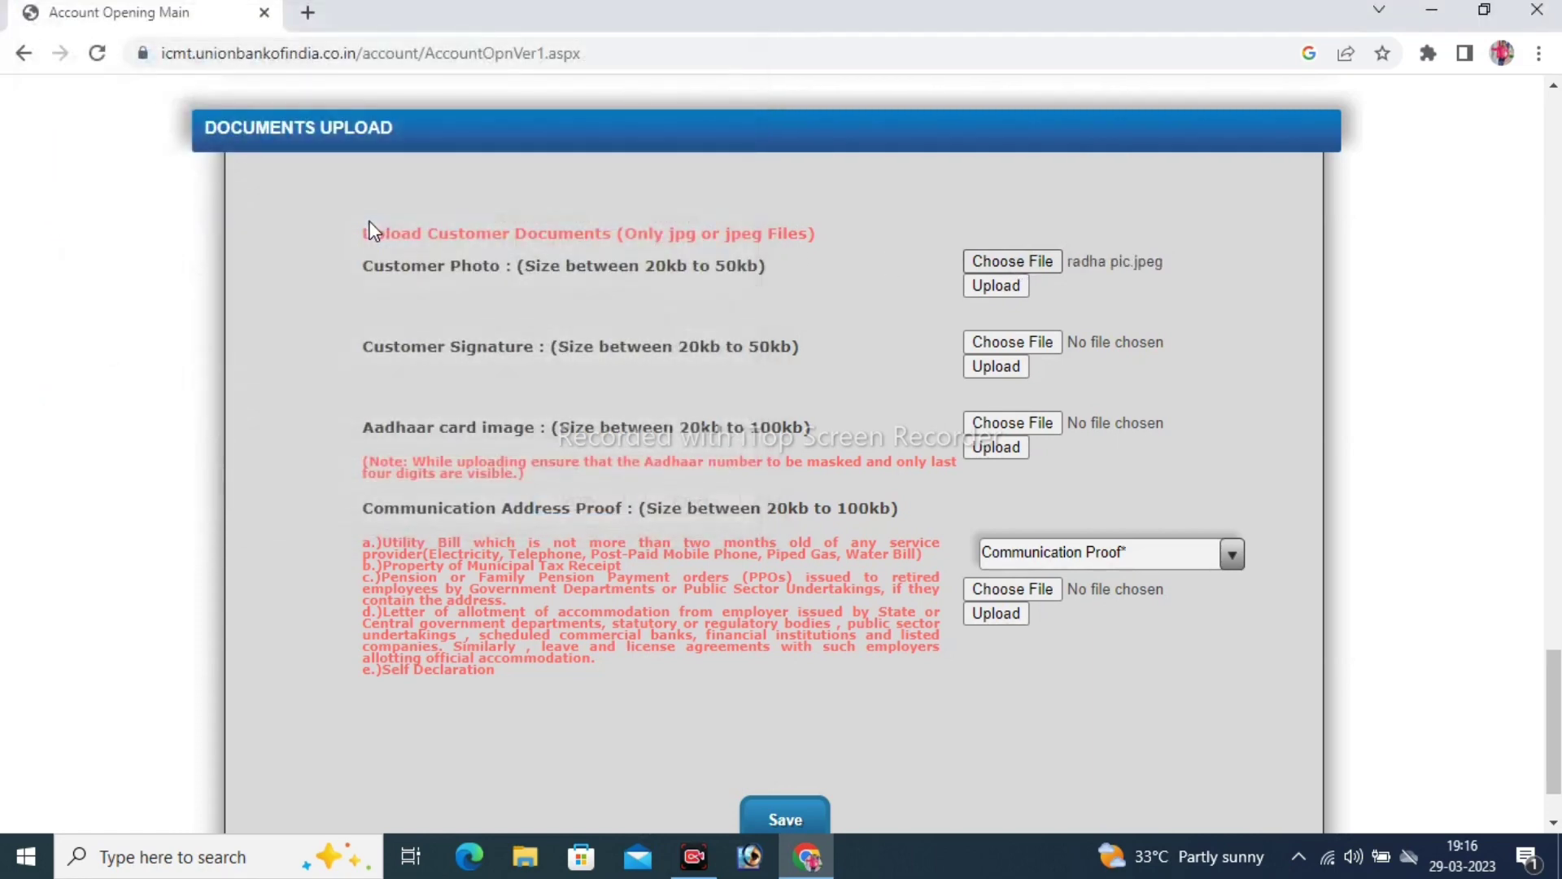
pyautogui.click(995, 287)
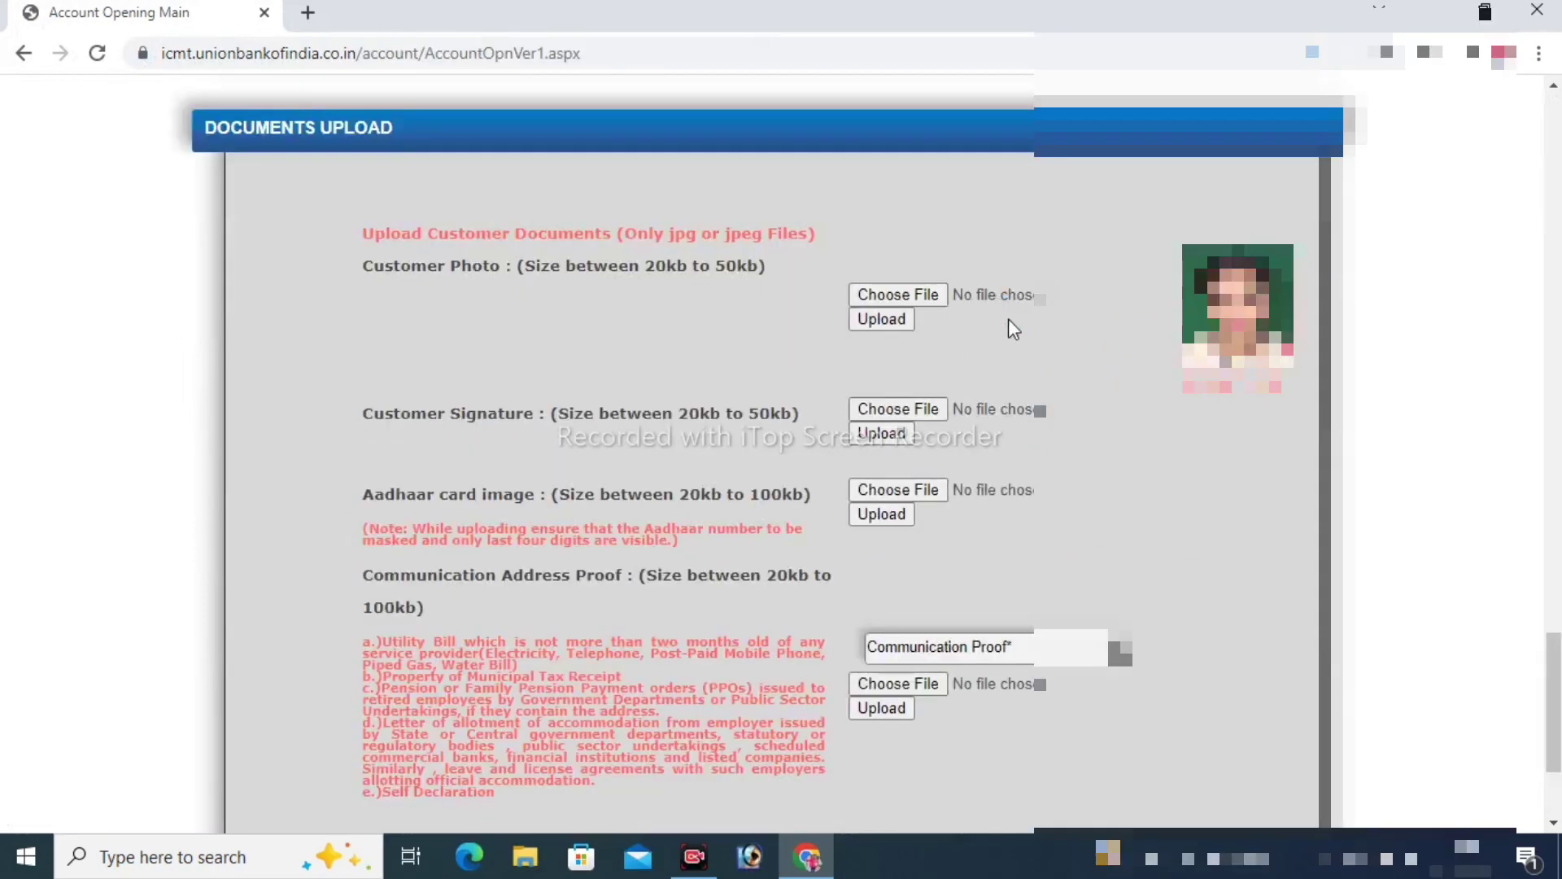